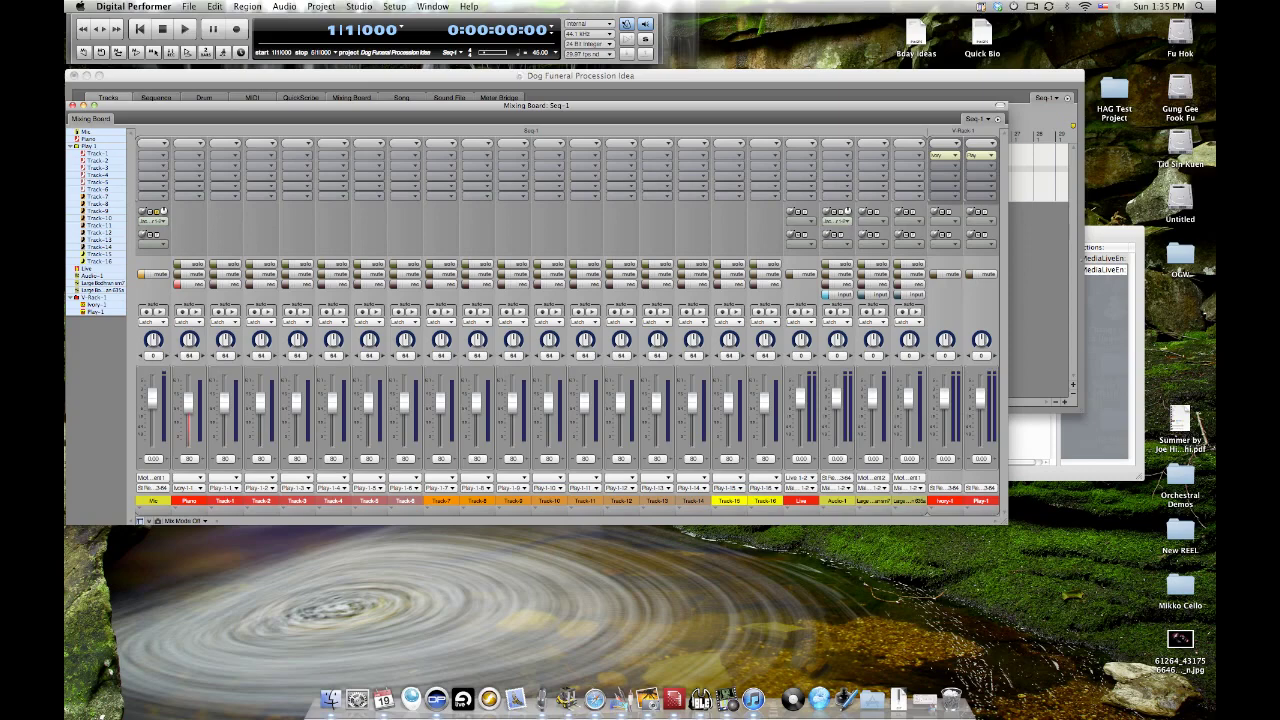
Close the mixing board and record a take on both Large Bodhran tracks from measure 1 to about measure 9
key(super+w)
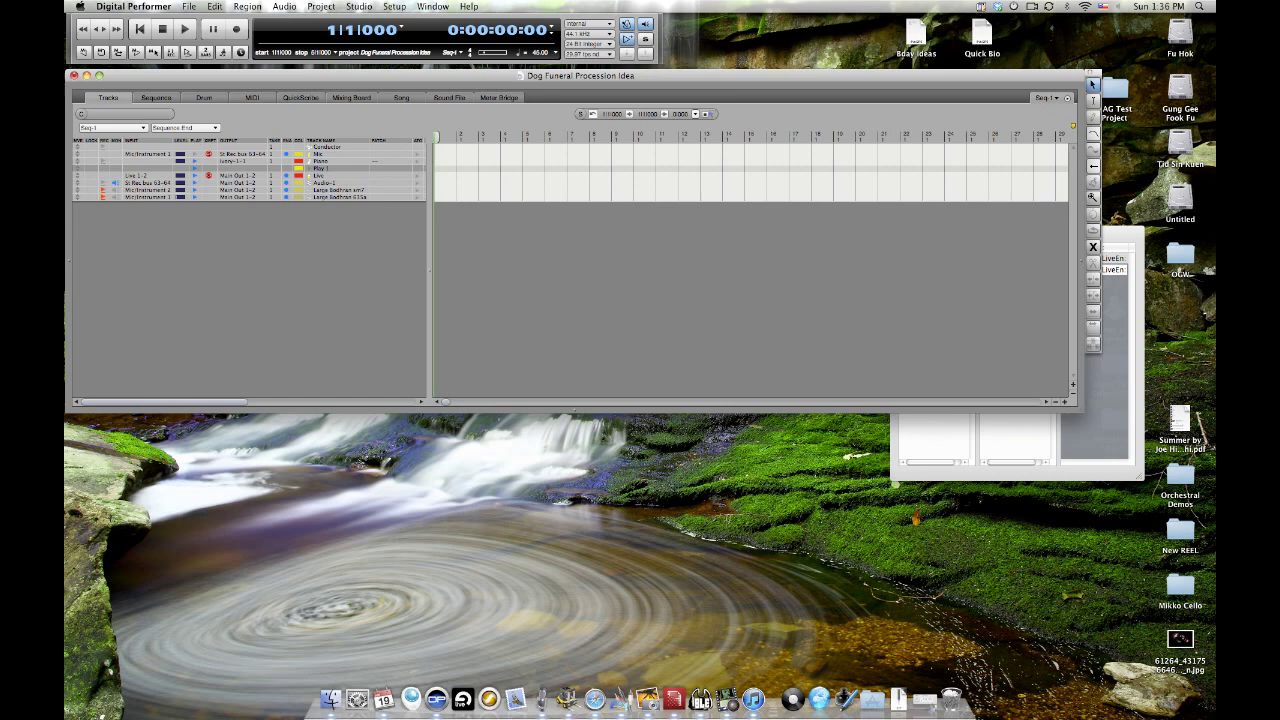
key(shift+space)
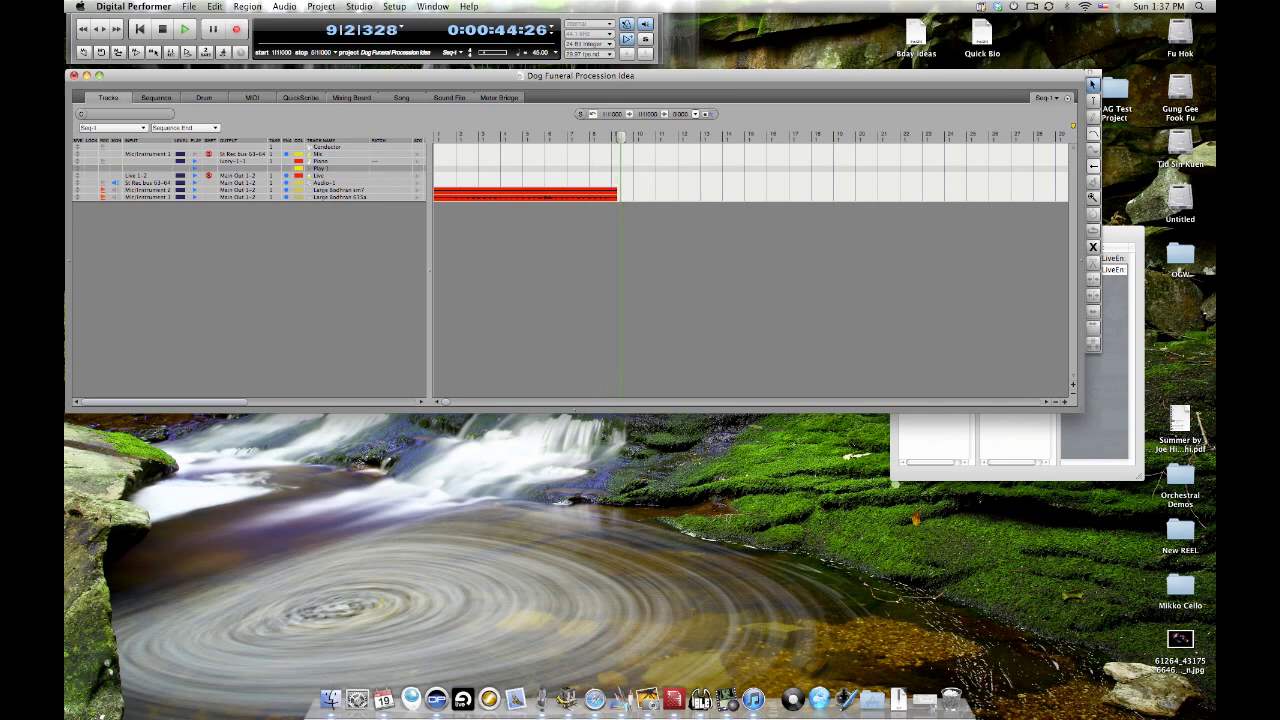
key(space)
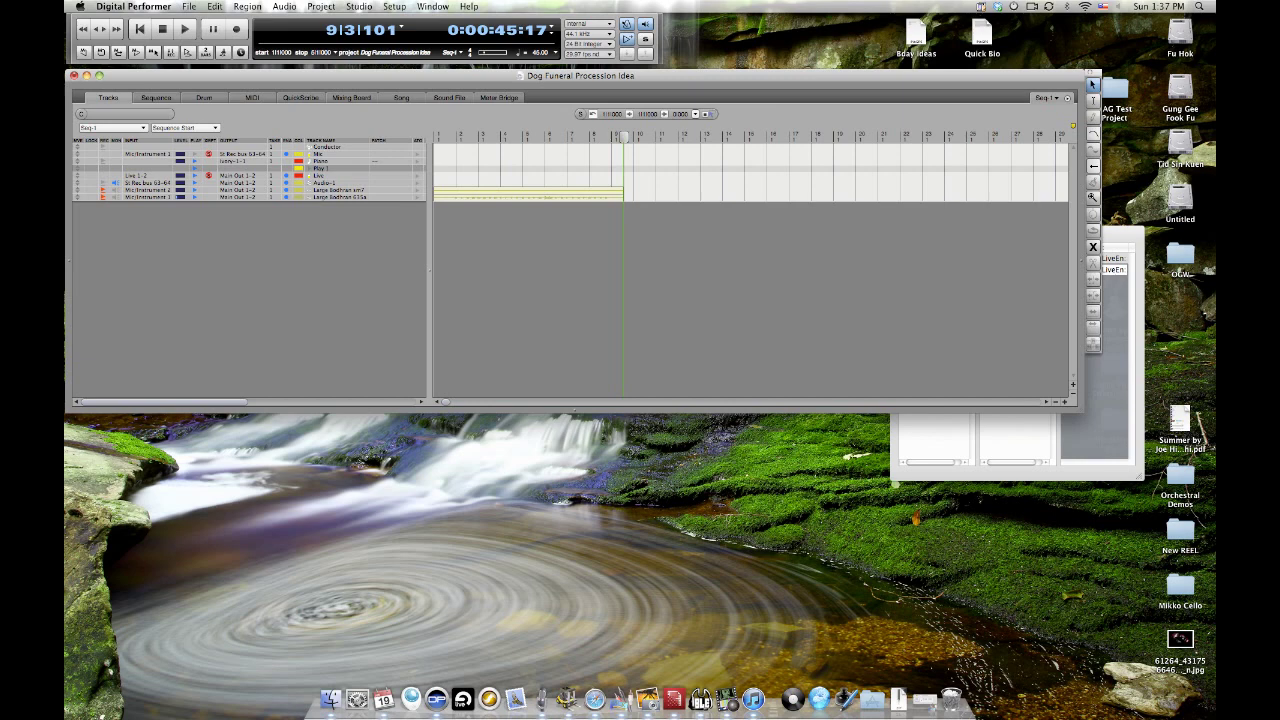
Assign the outputs of both Large Bodhran tracks to St Rec bus 63-64 and clear the selection
click(338, 190)
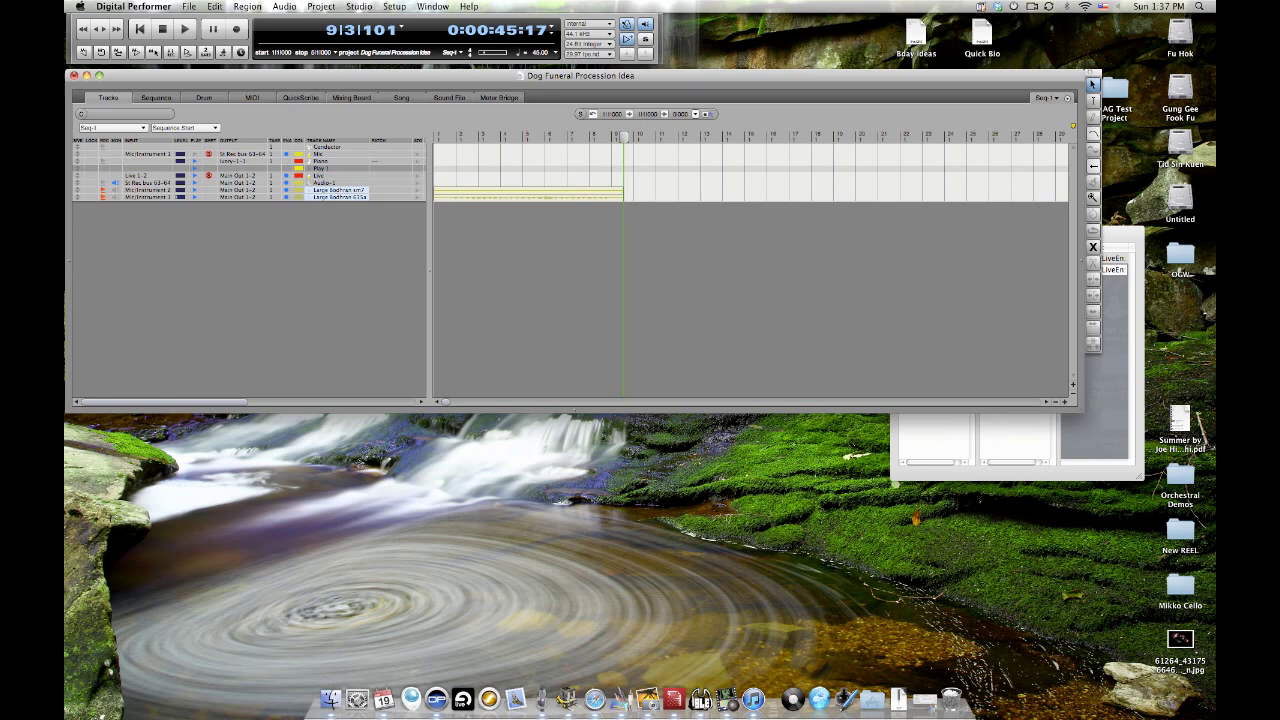
key(alt+a)
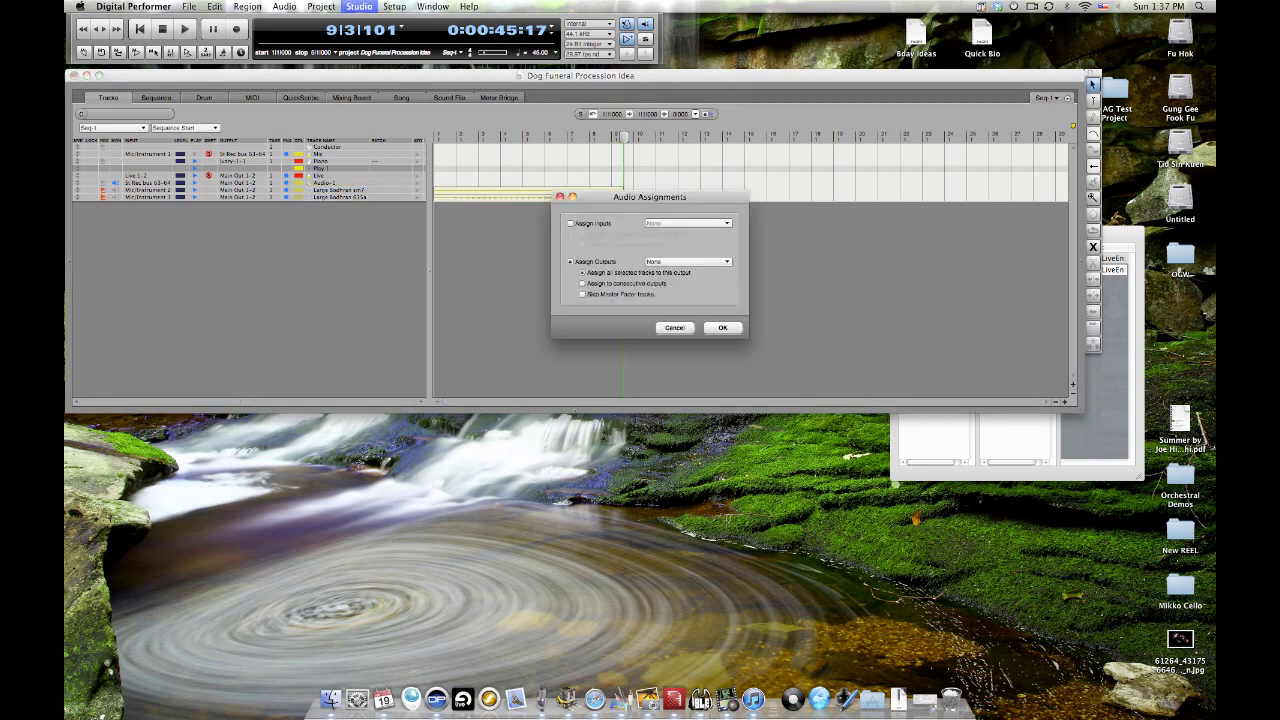
click(687, 261)
click(685, 326)
key(Return)
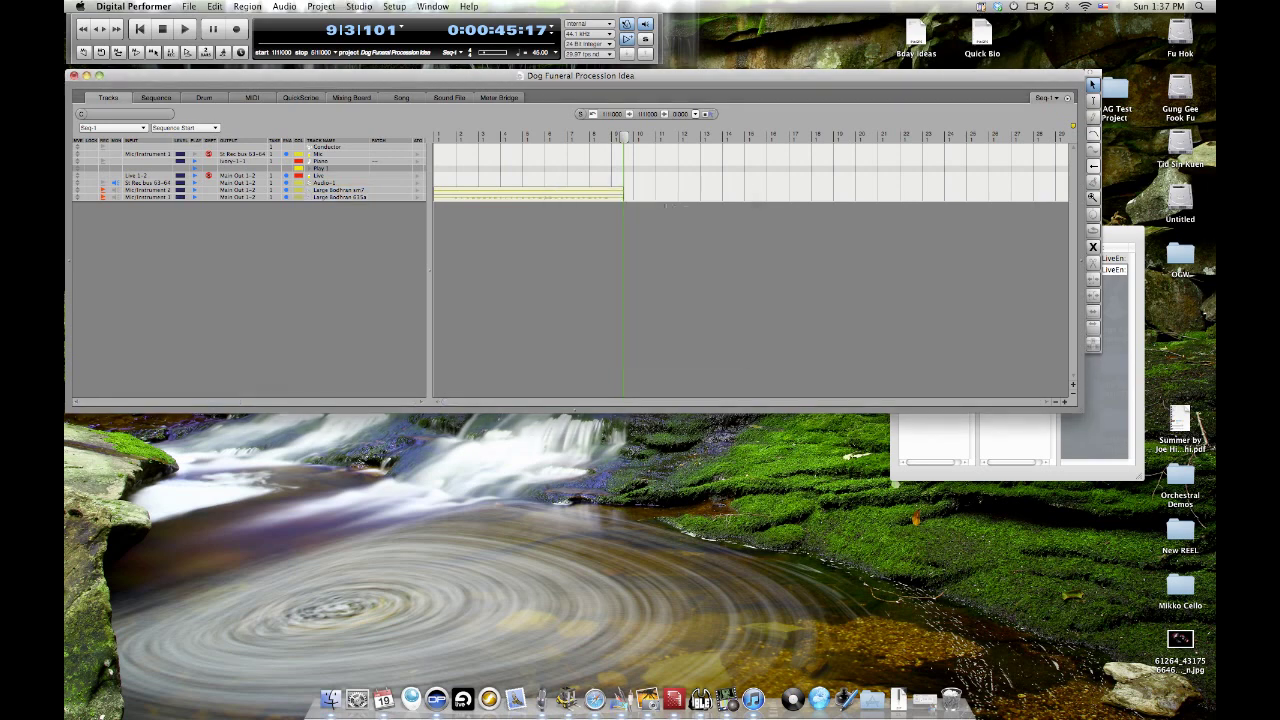
key(super+d)
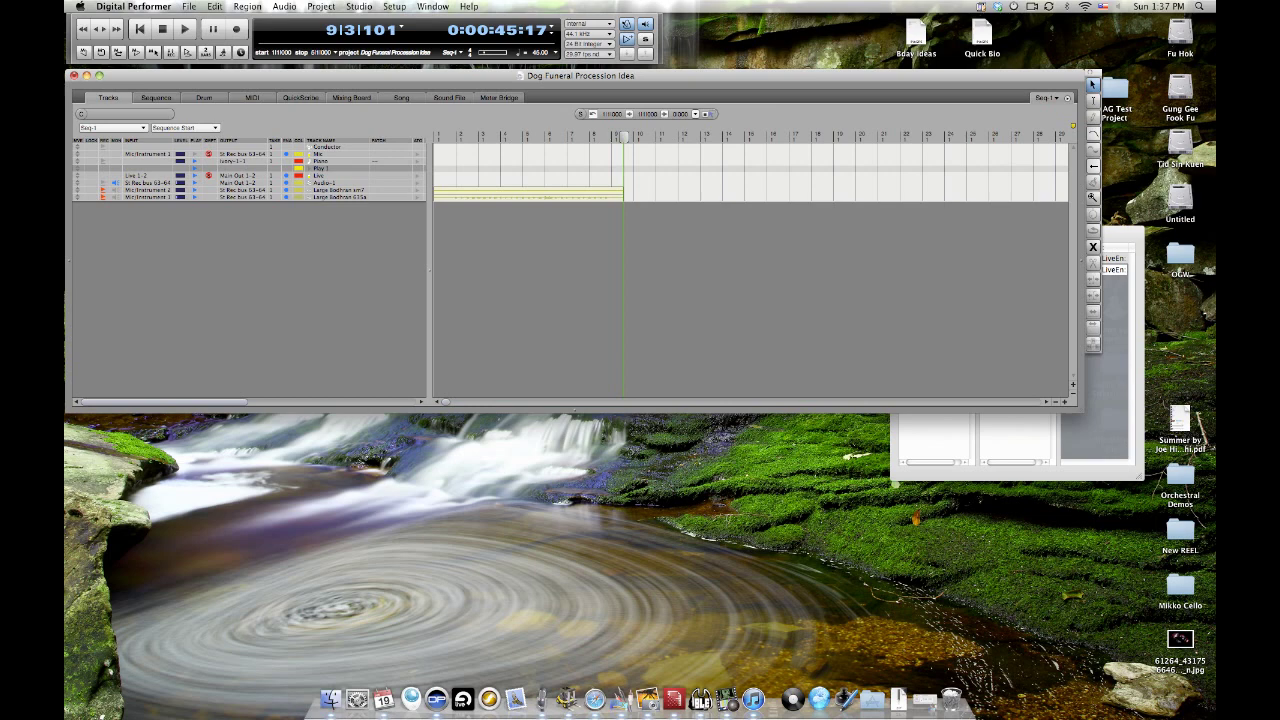
Play the sequence from 2|1|000 and briefly view the Large Bodhran 635a waveform in the Sequence Editor
key(period)
text(2|1|000)
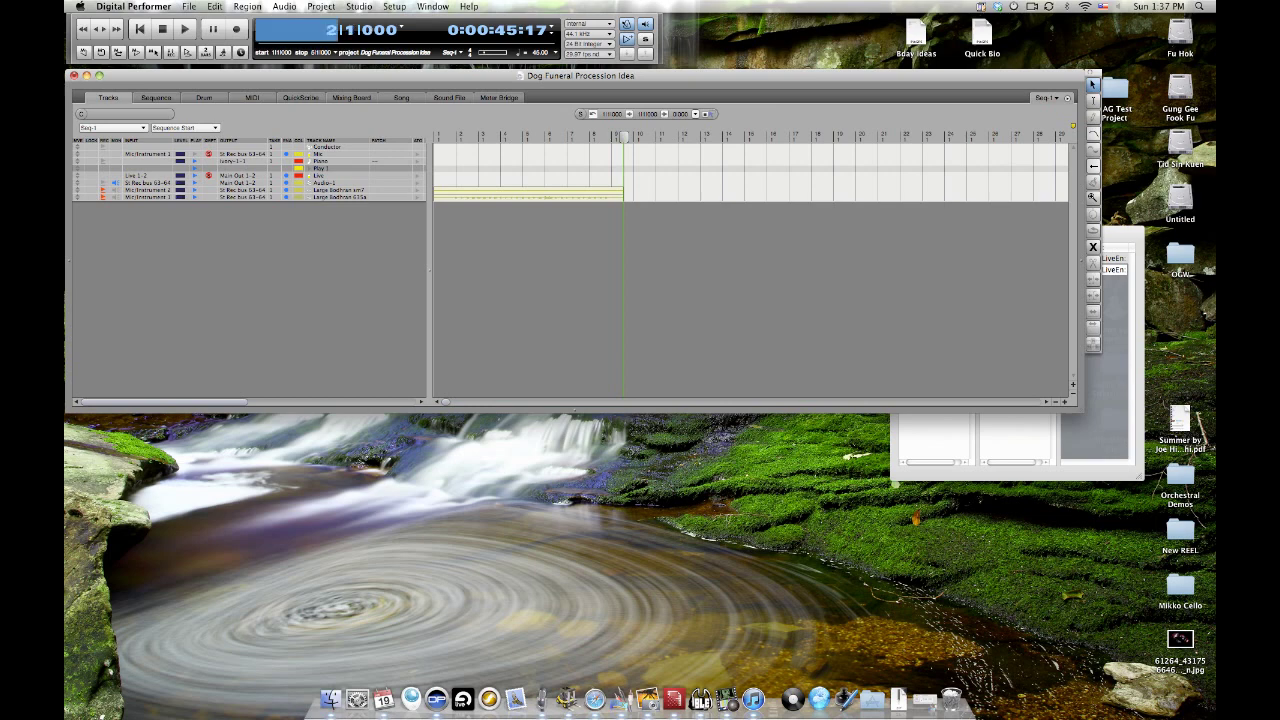
key(Return)
key(space)
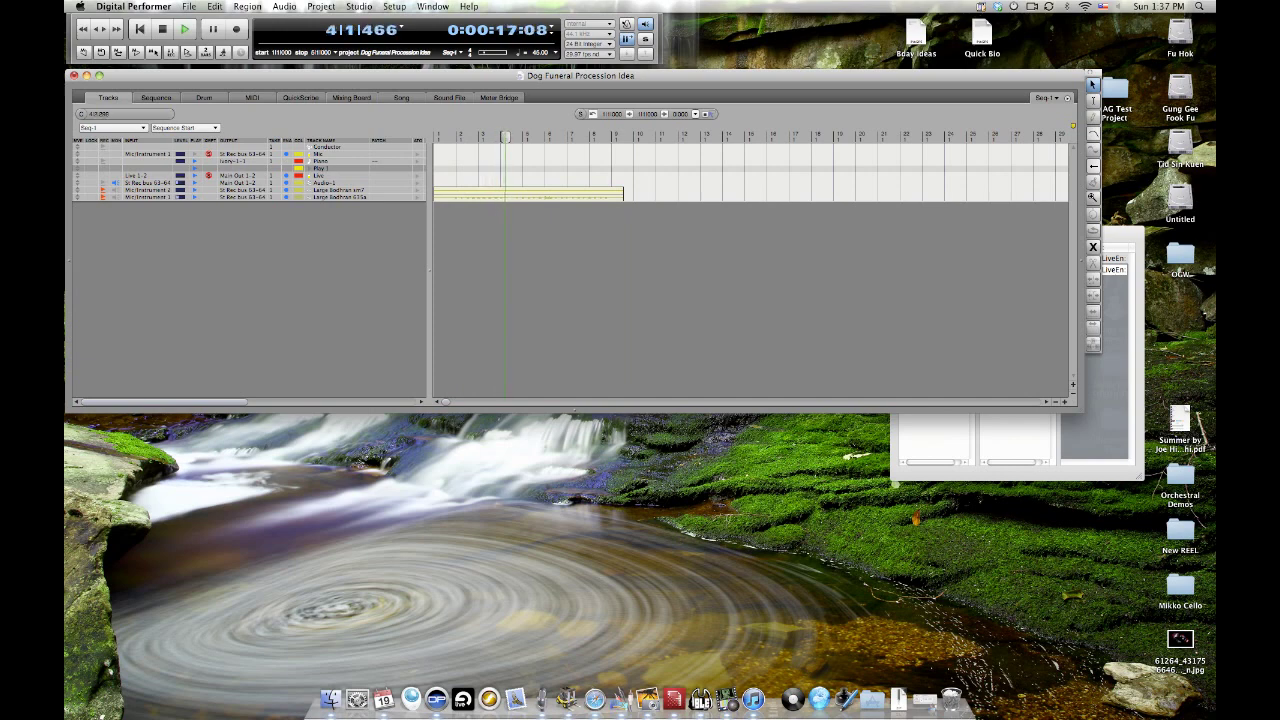
double_click(513, 197)
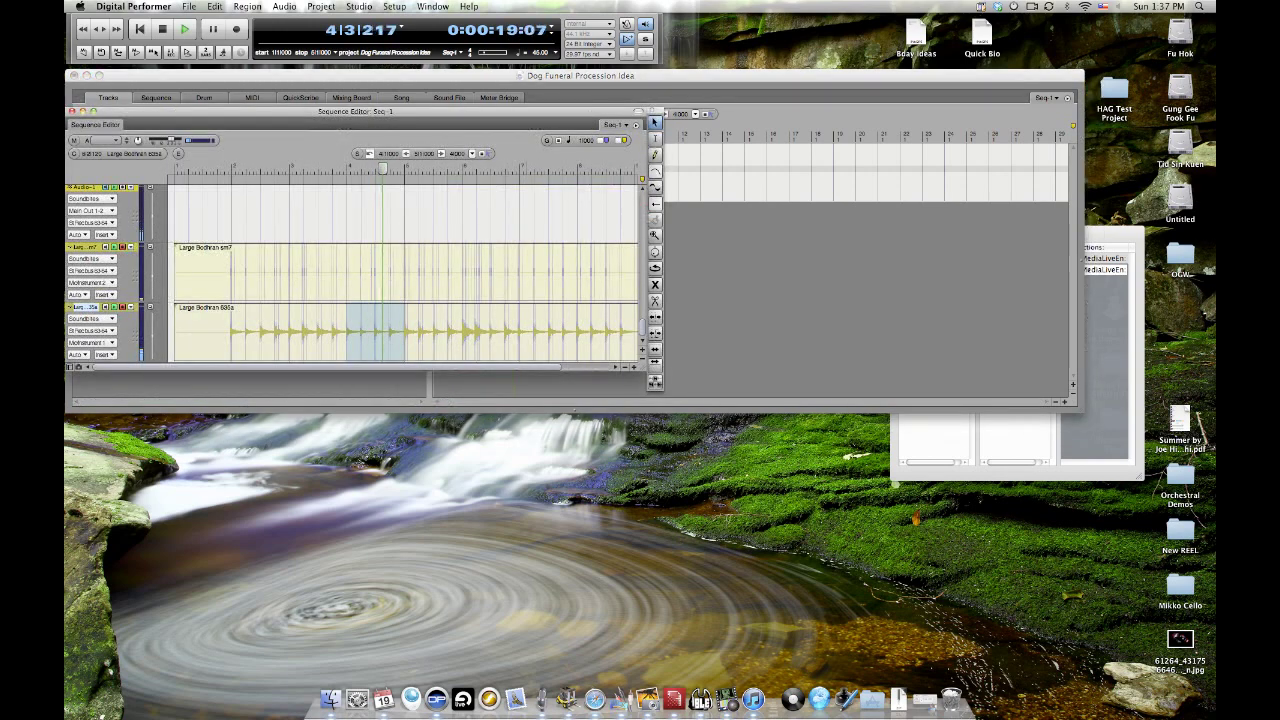
key(super+w)
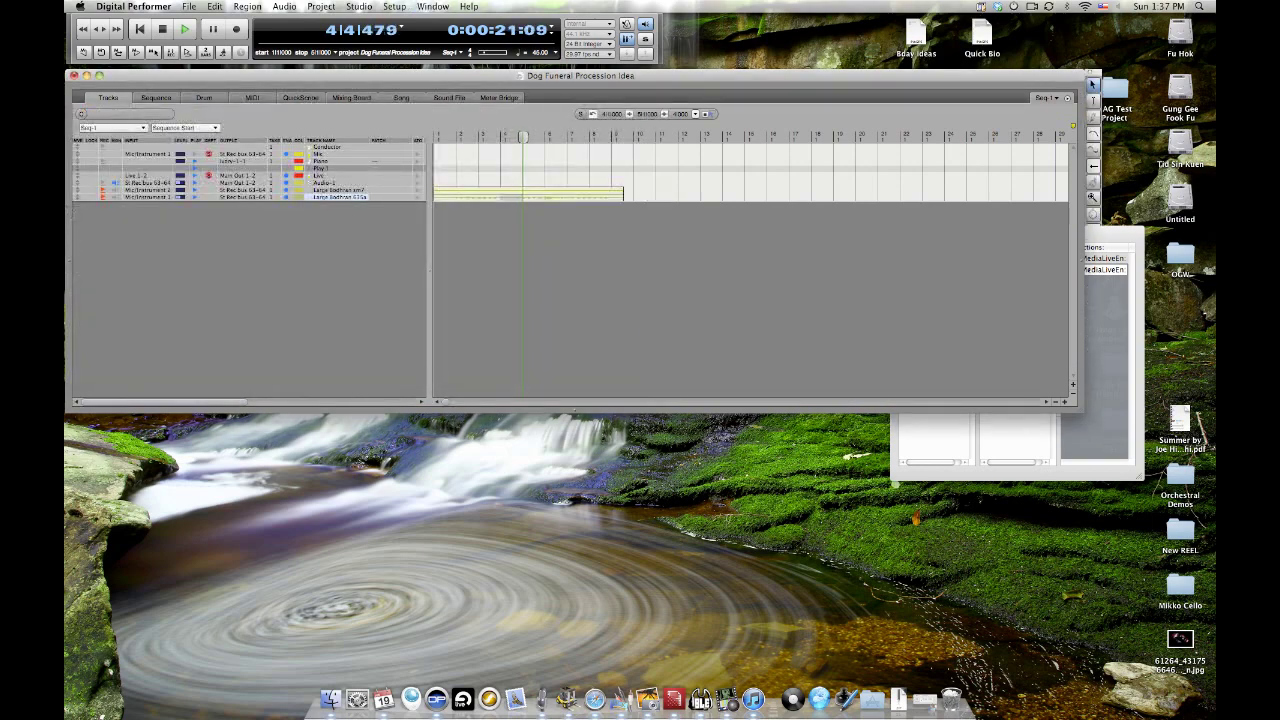
Show the Audio-1 and Large Bodhran sm7 tracks alongside Large Bodhran 635a in the mixing board
key(shift+m)
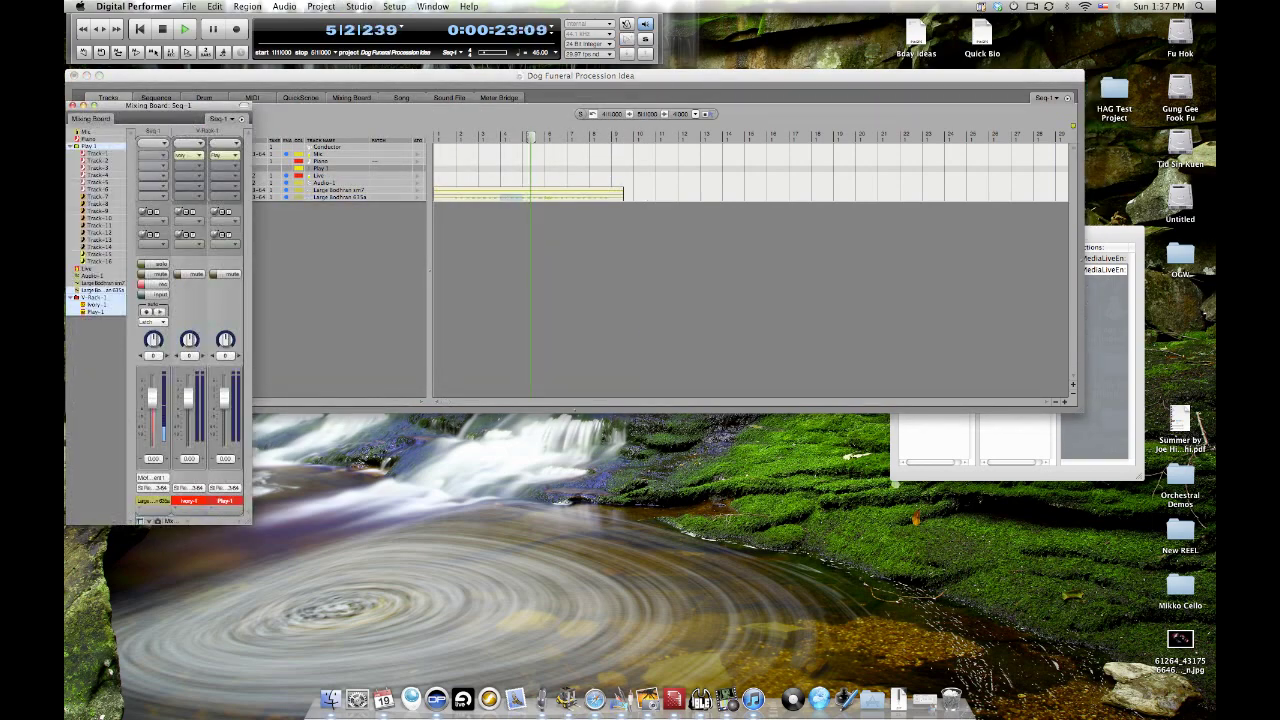
click(102, 283)
click(92, 275)
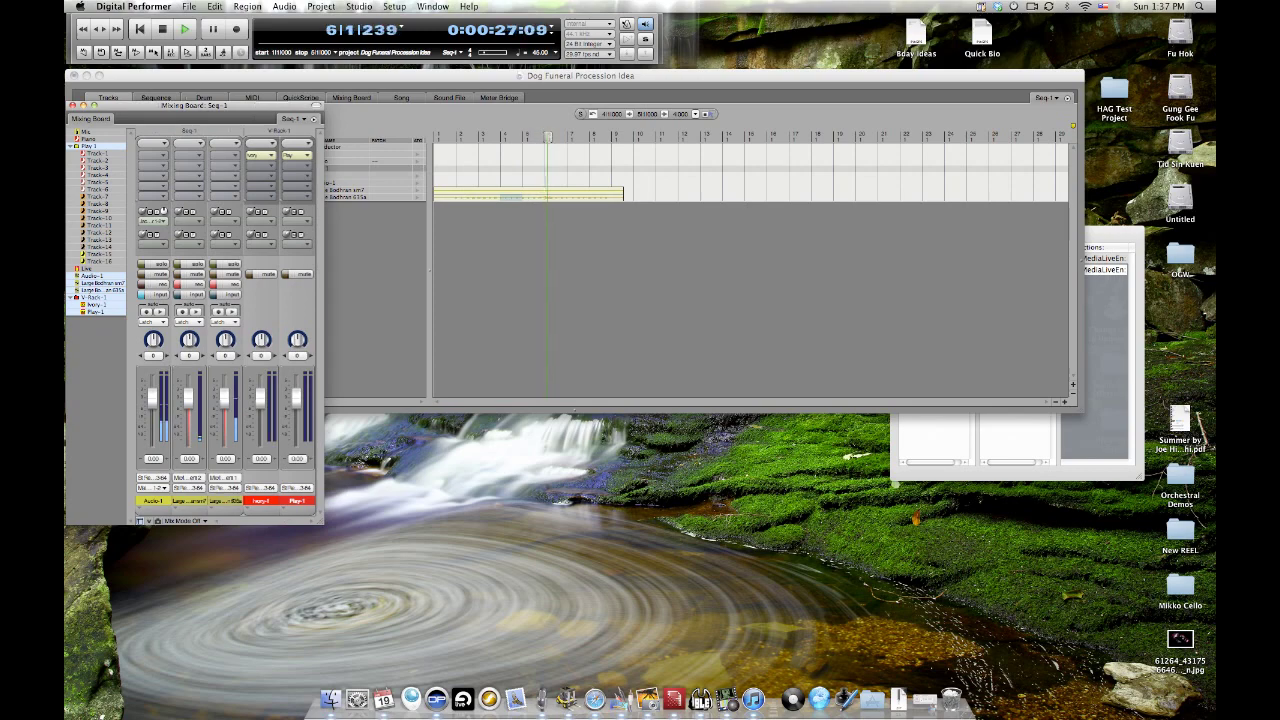
Solo the Large Bodhran sm7 track and raise its fader to +6.00 in the mixing board
key(shift+t)
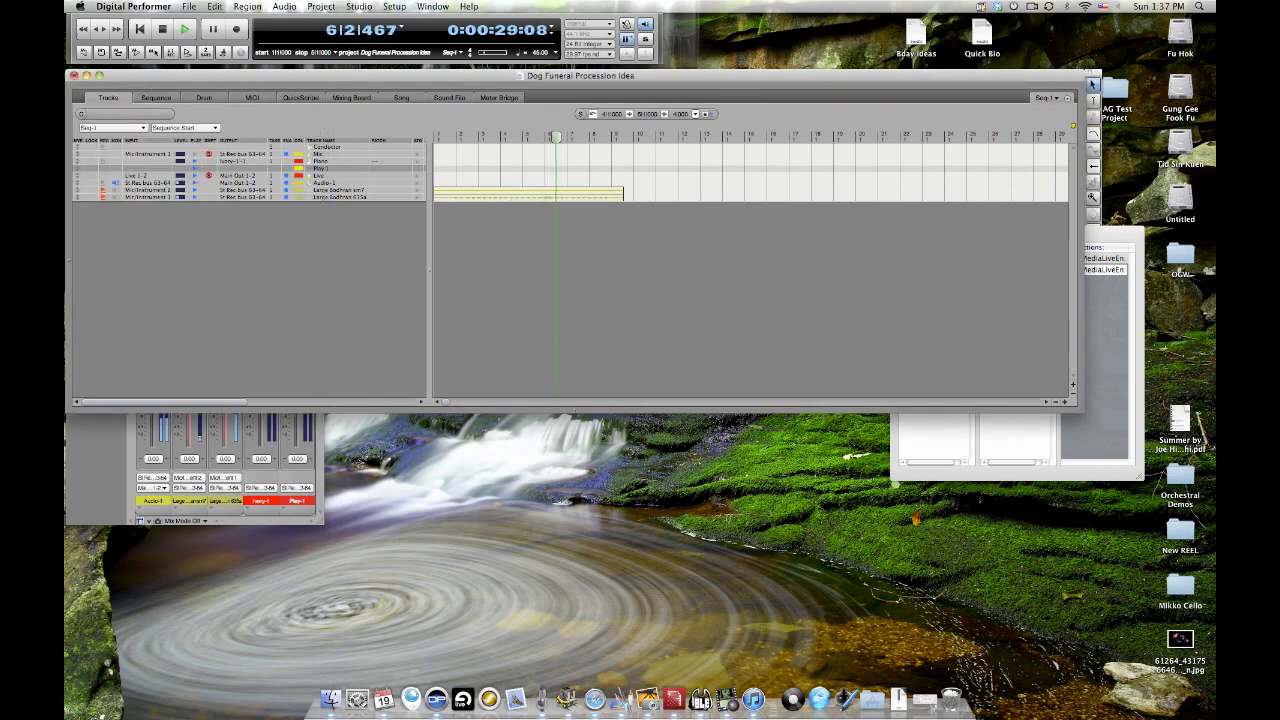
key(shift+m)
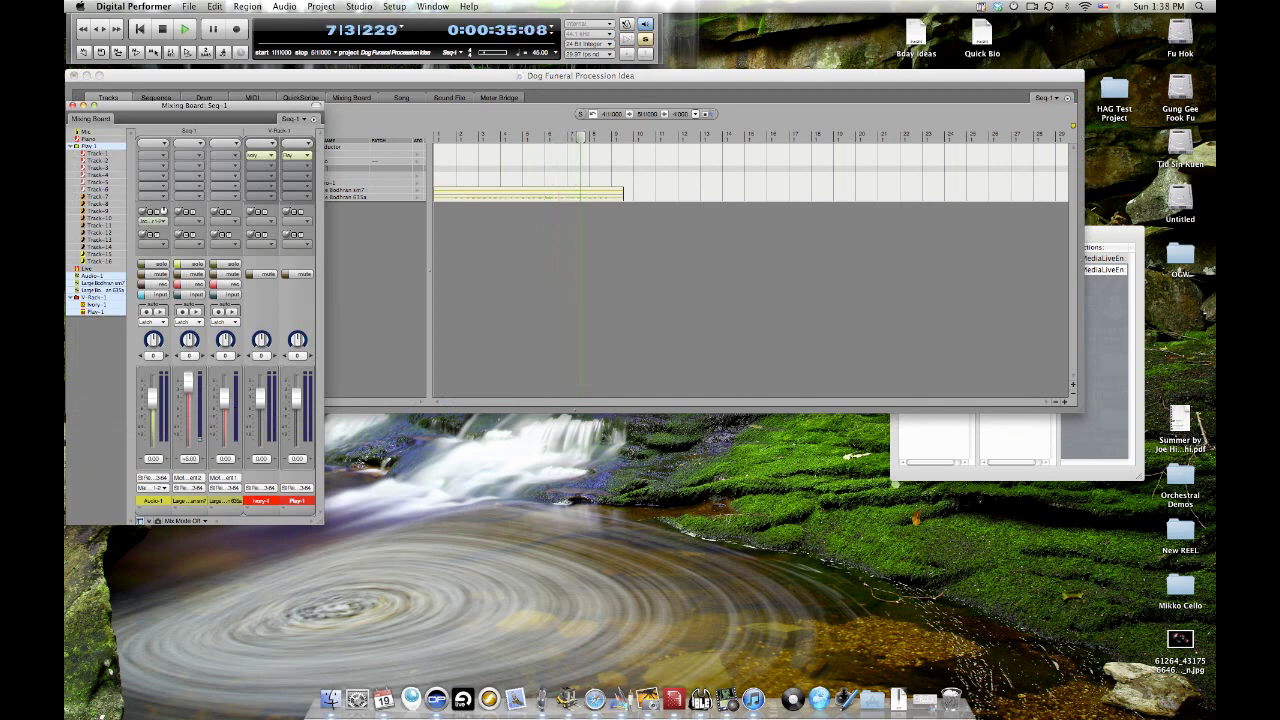
key(shift+t)
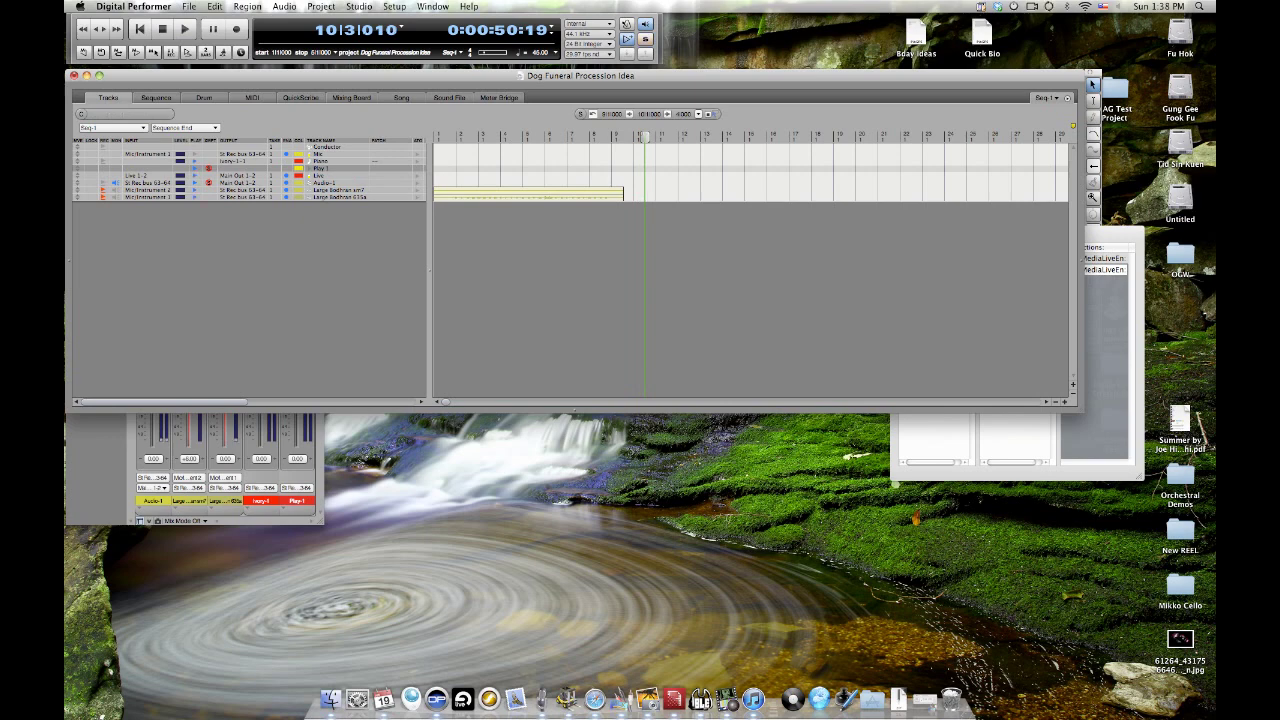
Replay from the start, solo Large Bodhran 635a, and set the faders to +4.40 for sm7 and +6.00 for 635a
key(1)
key(space)
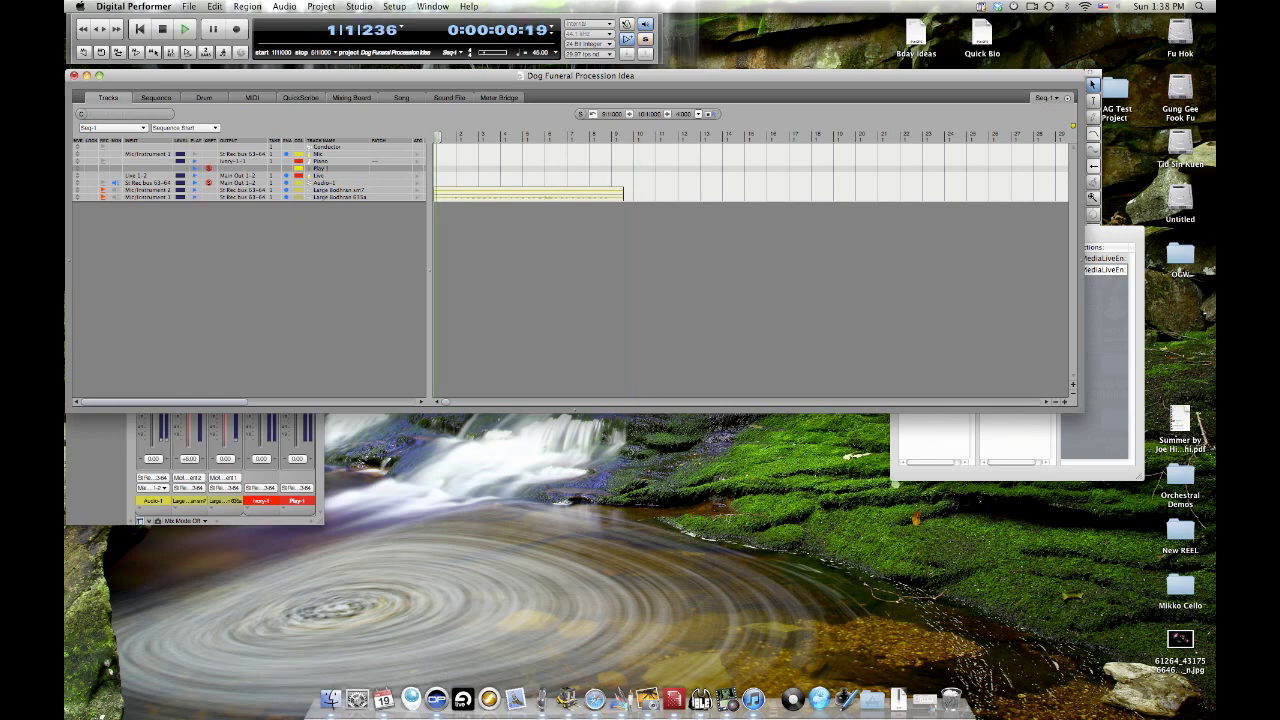
key(shift+m)
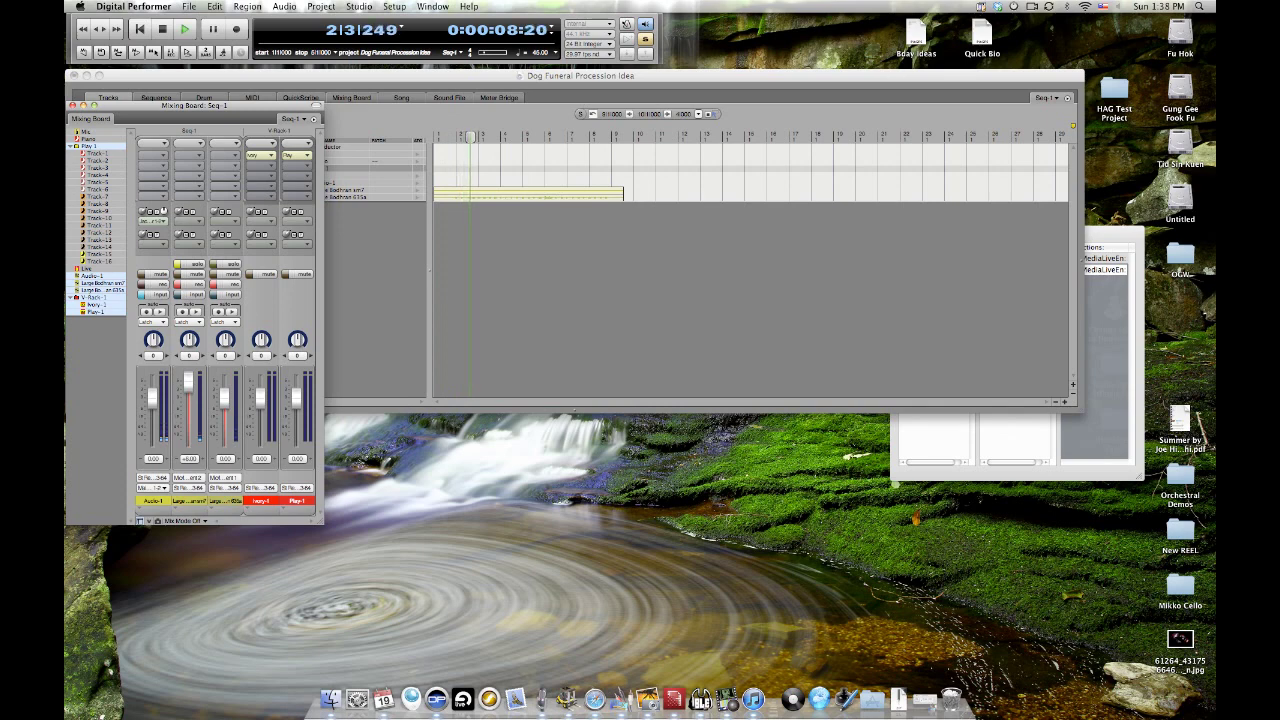
key(shift+t)
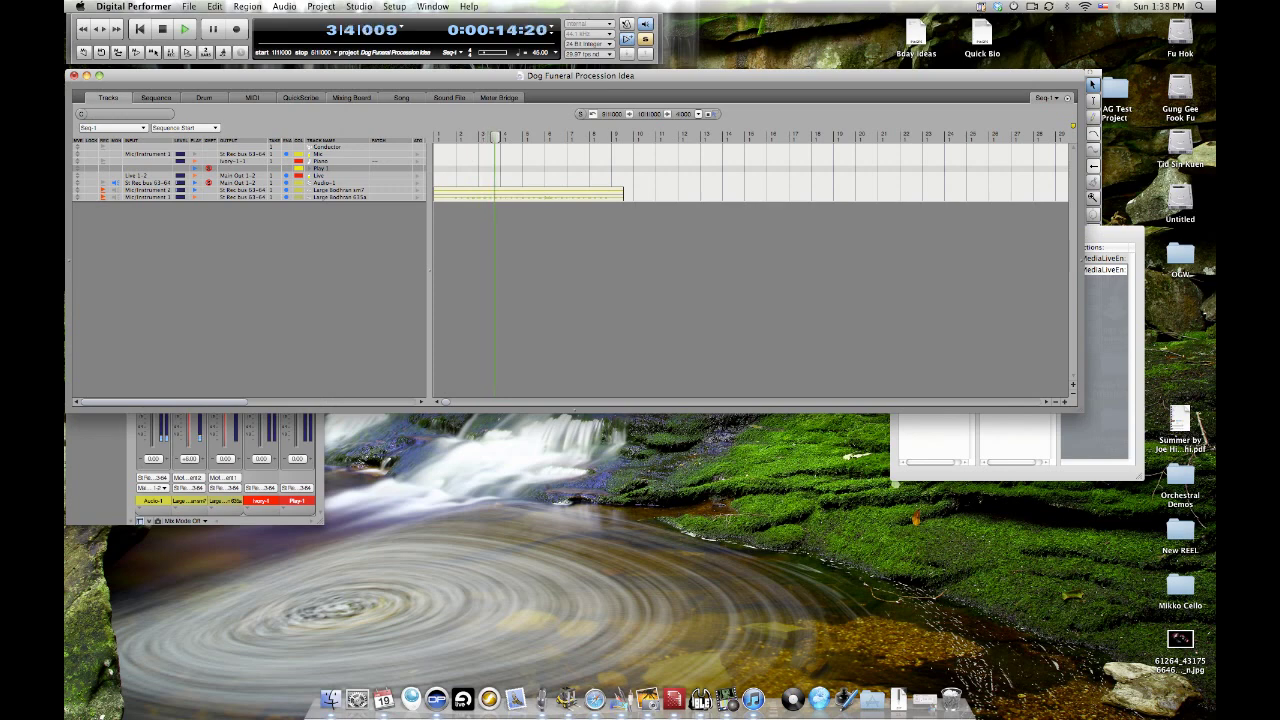
key(shift+m)
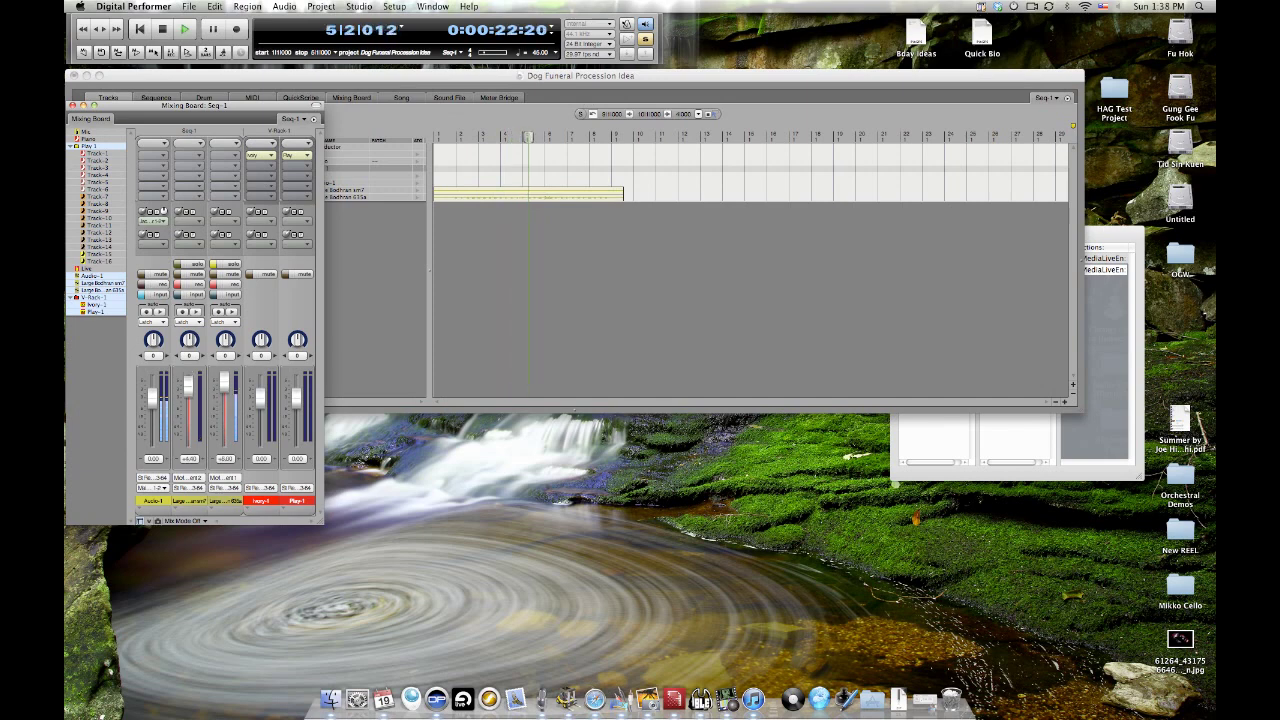
key(space)
key(shift+t)
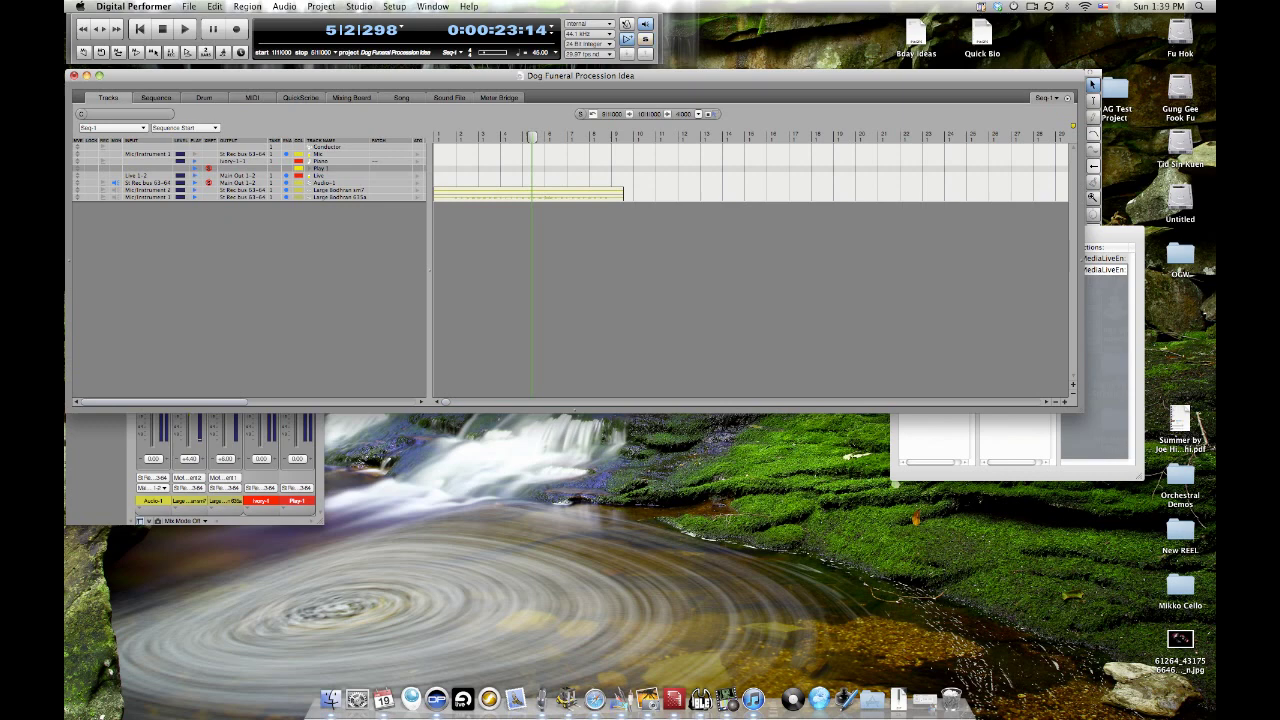
Make the track directly below Conductor solo-exempt and leave the Large Bodhran tracks deselected
click(208, 154)
drag(445, 189, 446, 204)
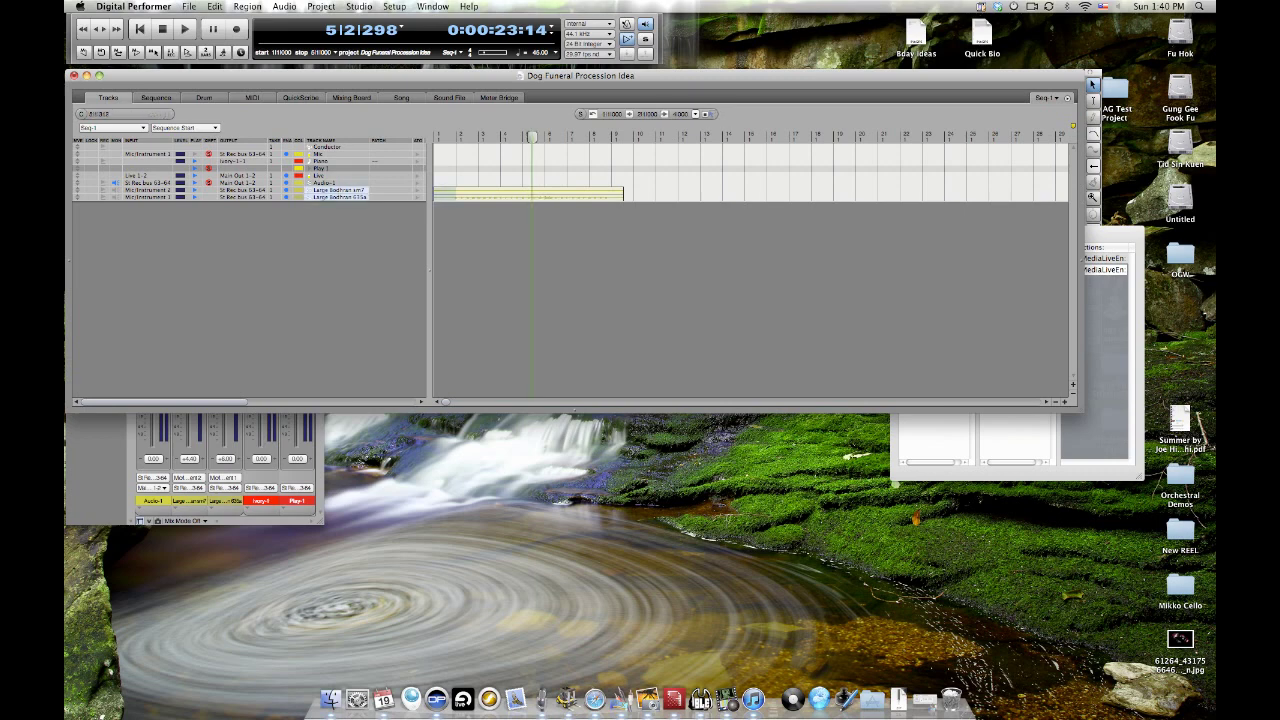
key(super+d)
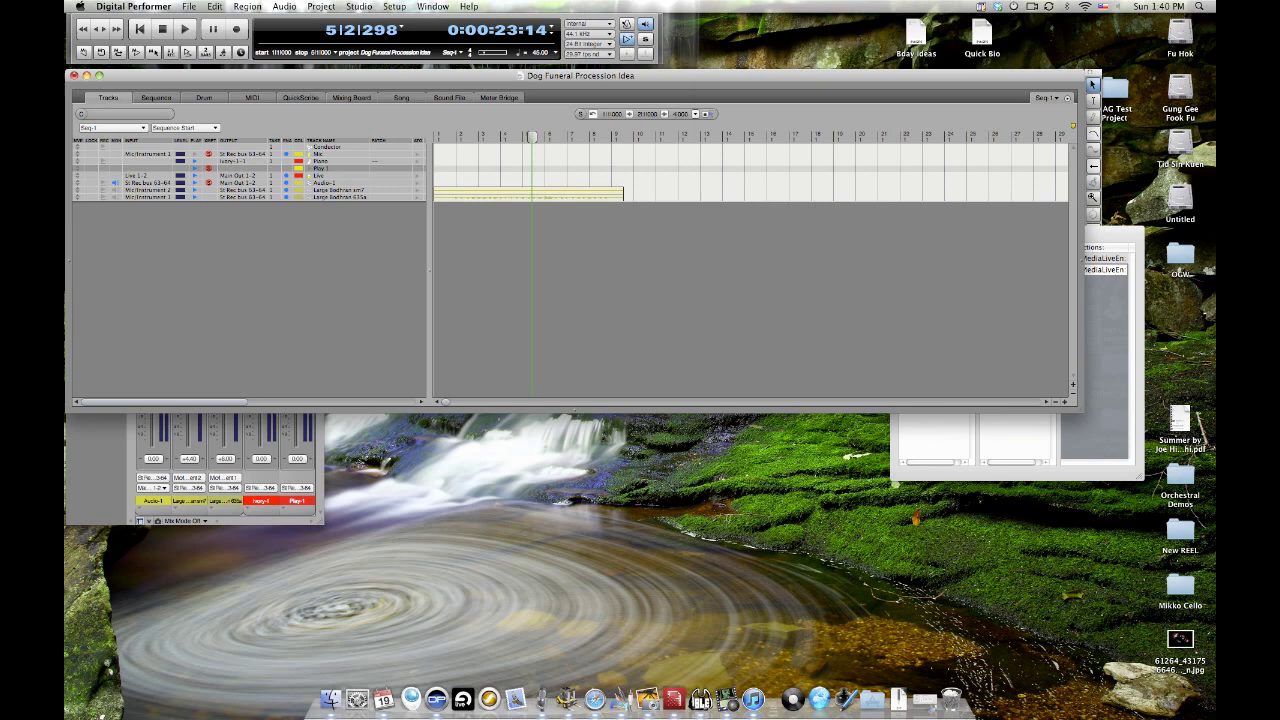
Add a new stereo audio track with its output set to St Rec bus 63-64 and its input to Sub1 bus 11-12
key(ctrl+super+s)
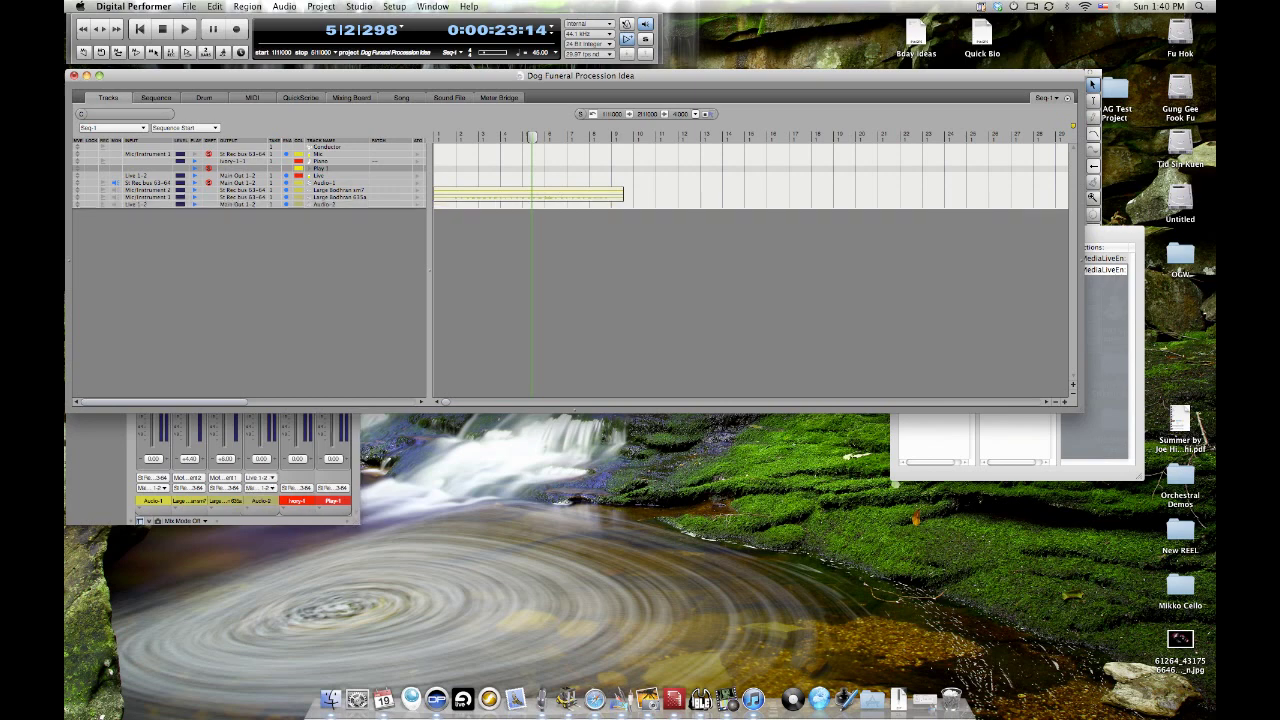
click(237, 204)
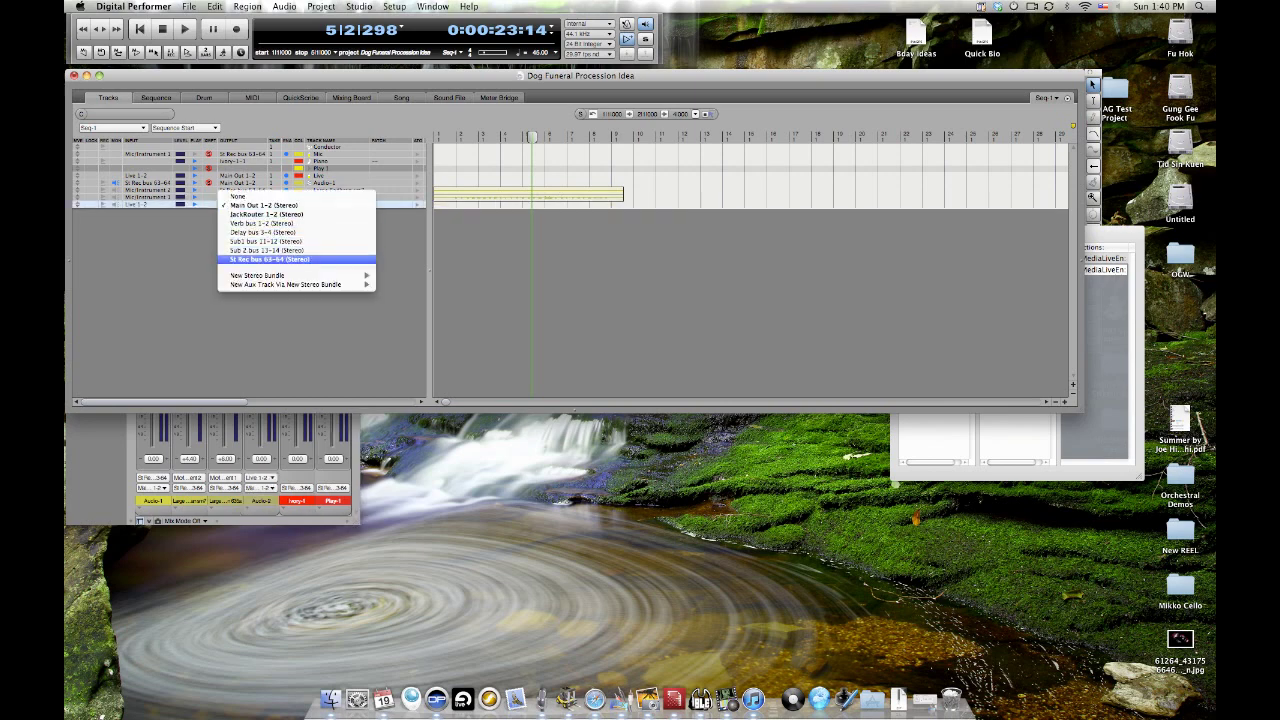
click(270, 259)
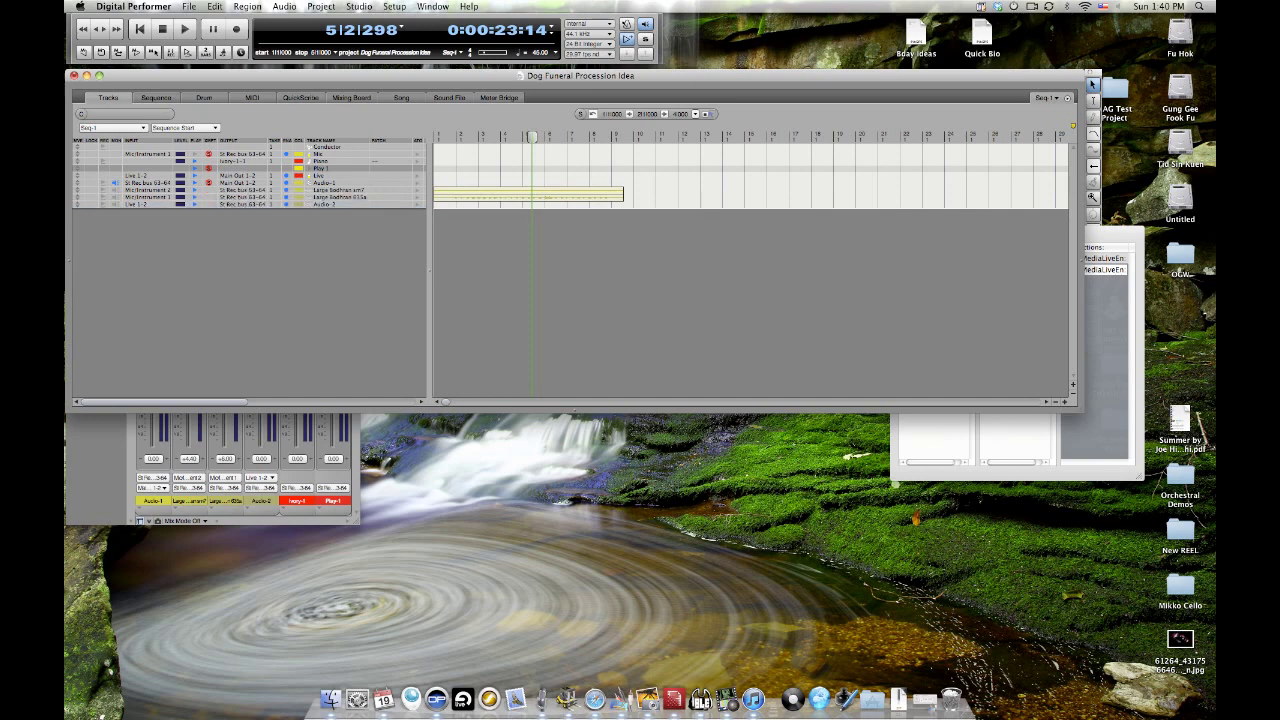
click(140, 204)
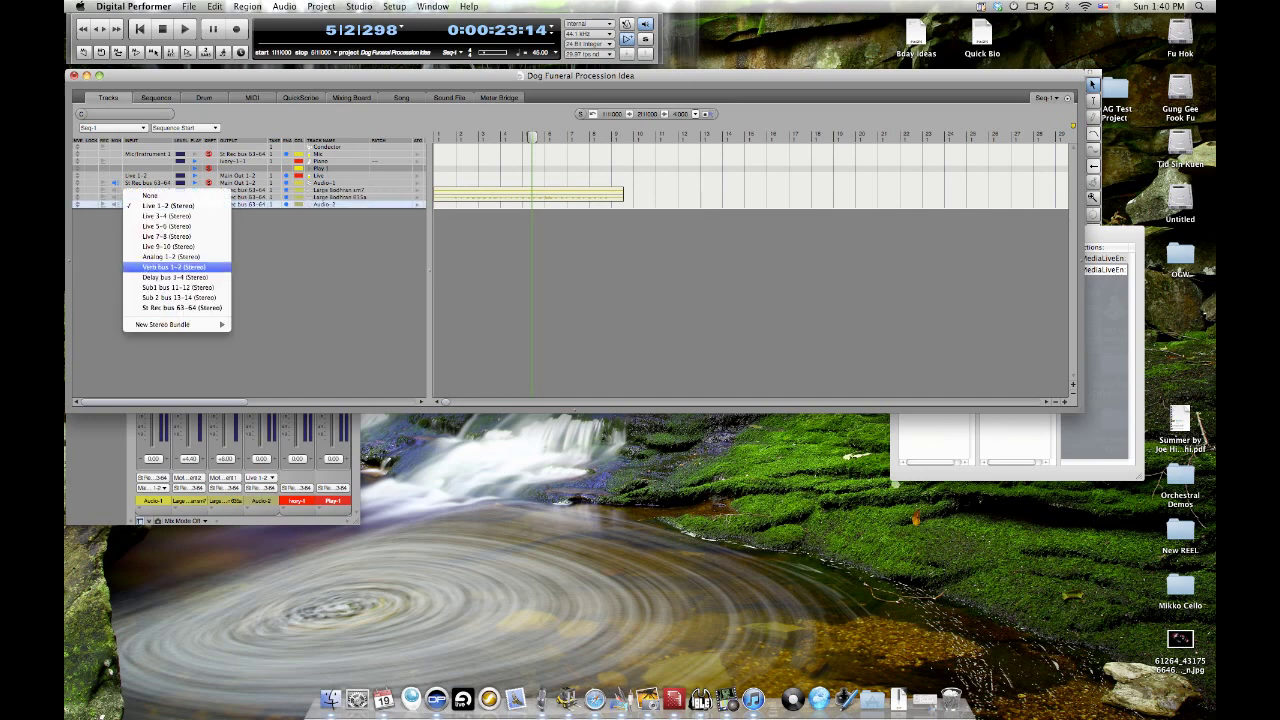
click(177, 287)
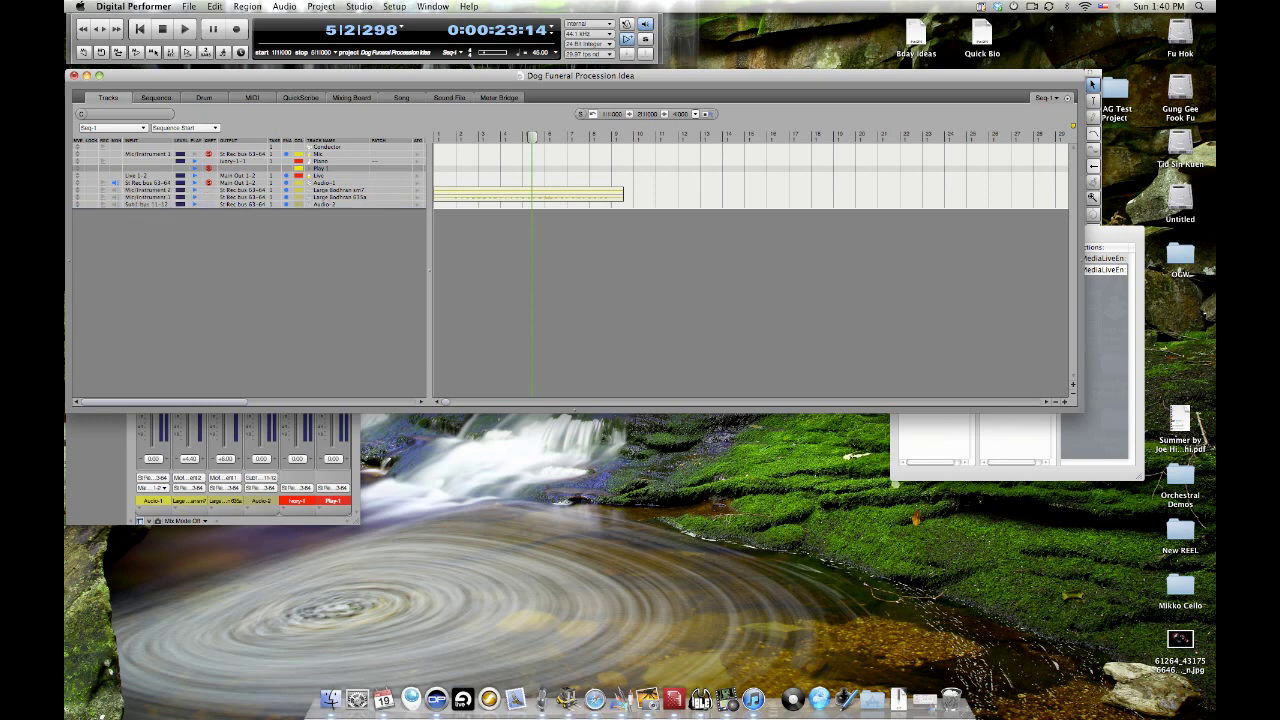
Assign the outputs of both Large Bodhran tracks to Sub1 bus 11-12 and record-enable the Audio-2 track
drag(436, 189, 455, 199)
key(alt+a)
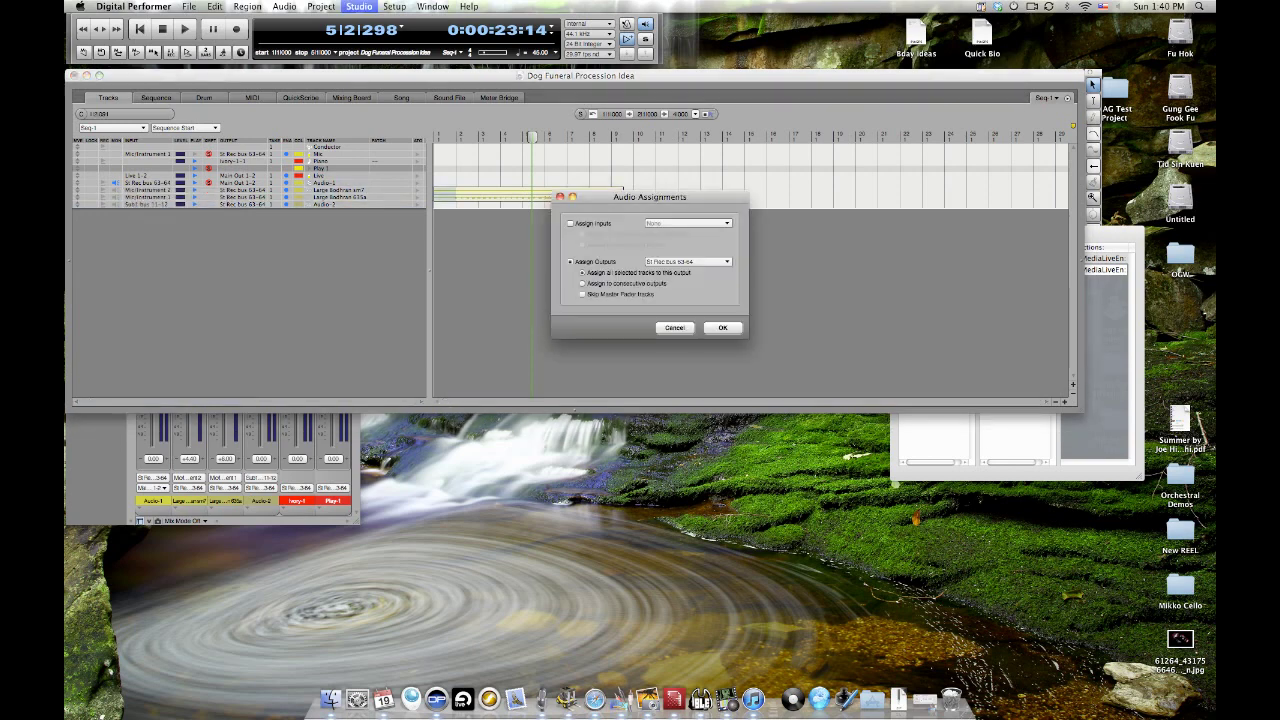
click(686, 261)
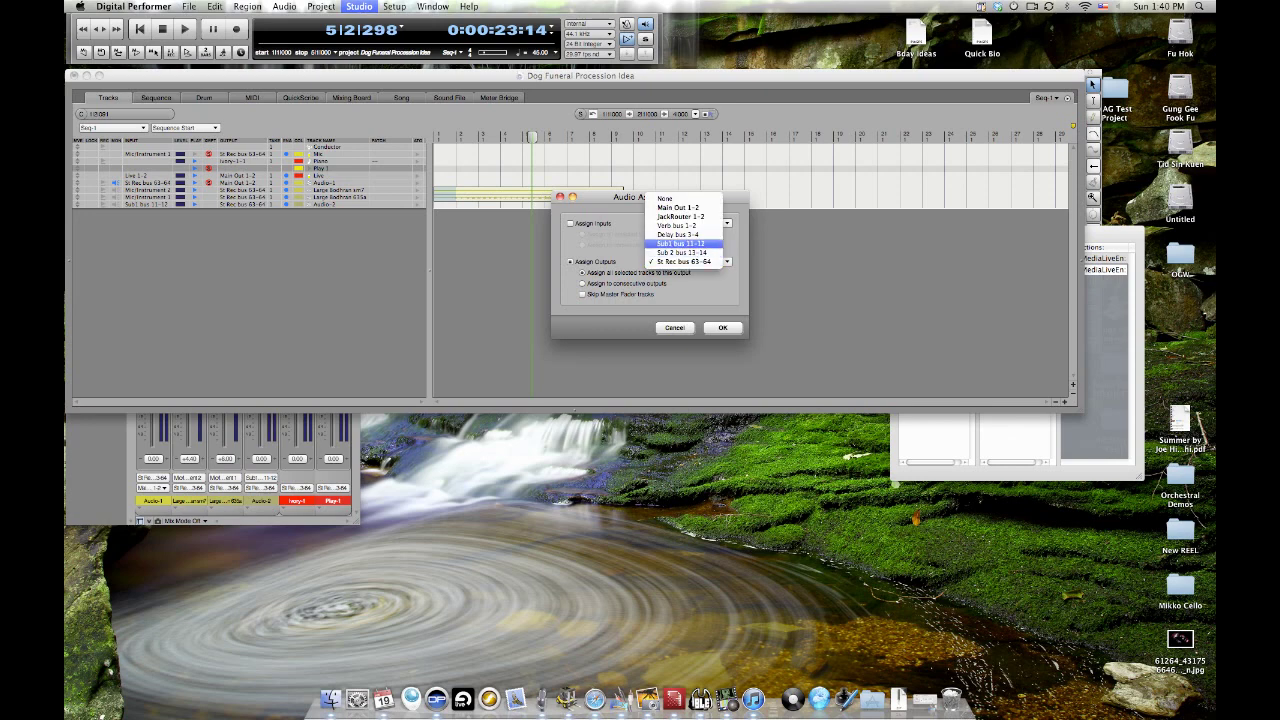
click(681, 243)
key(Return)
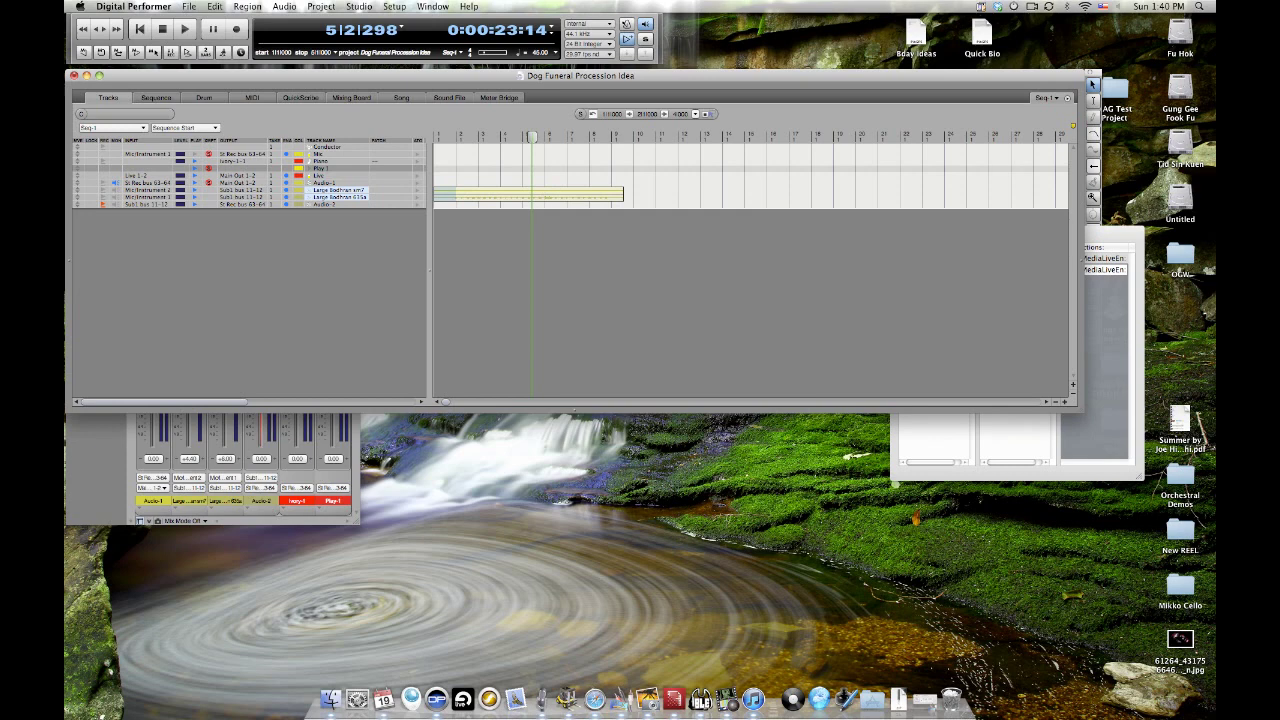
Rename the Audio-2 track "Large Bodhran for Live" and record the bused drum mix onto it until about measure 9
key(1)
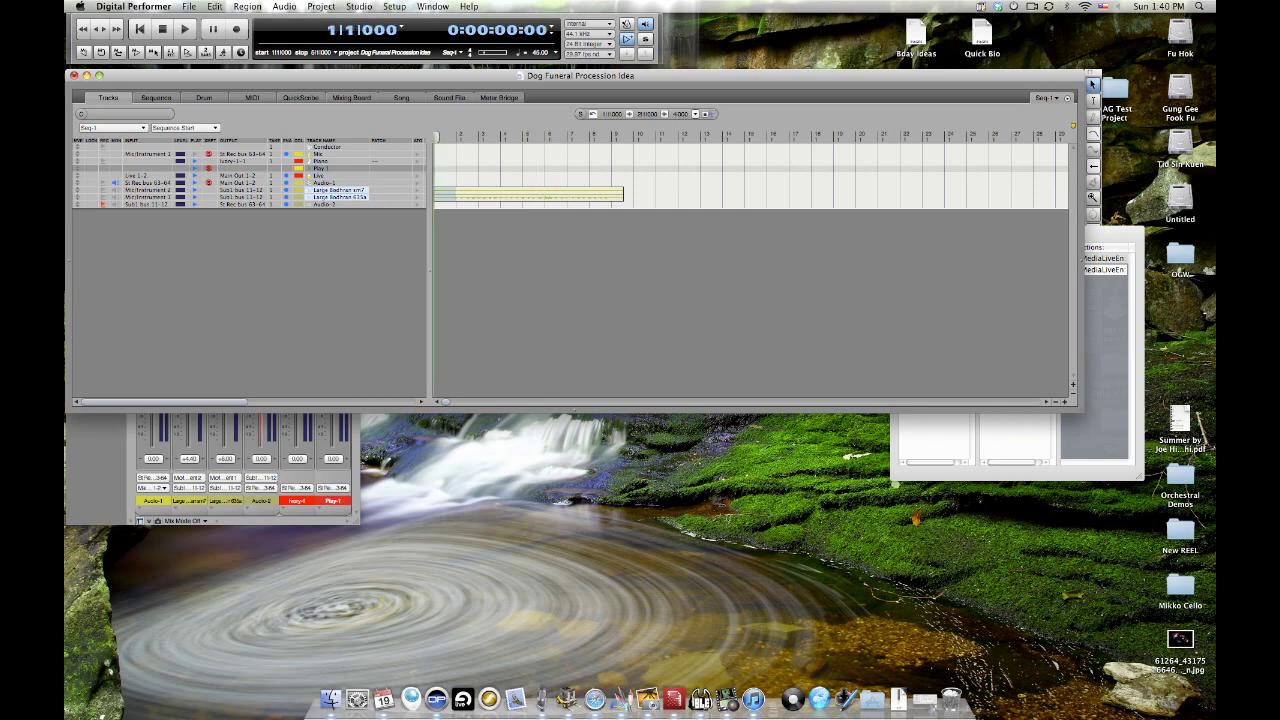
key(space)
alt+click(323, 204)
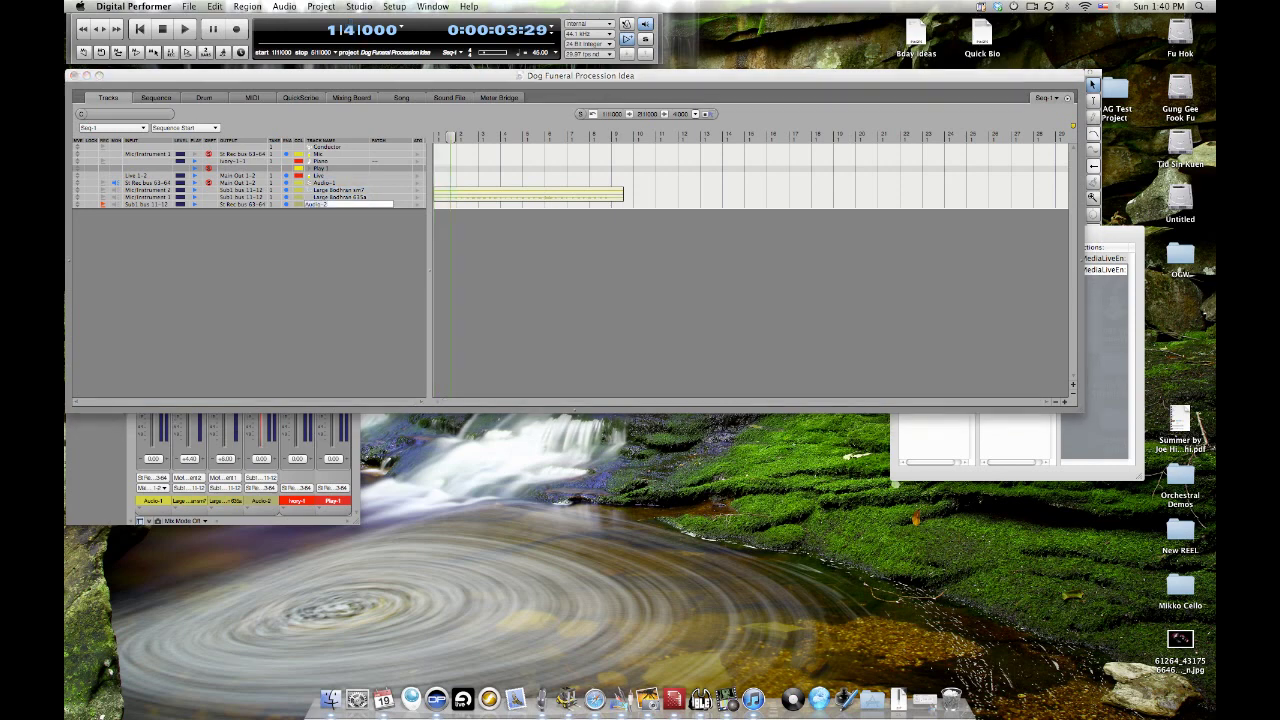
text(Large Badhran for Live)
key(Return)
key(KP_3)
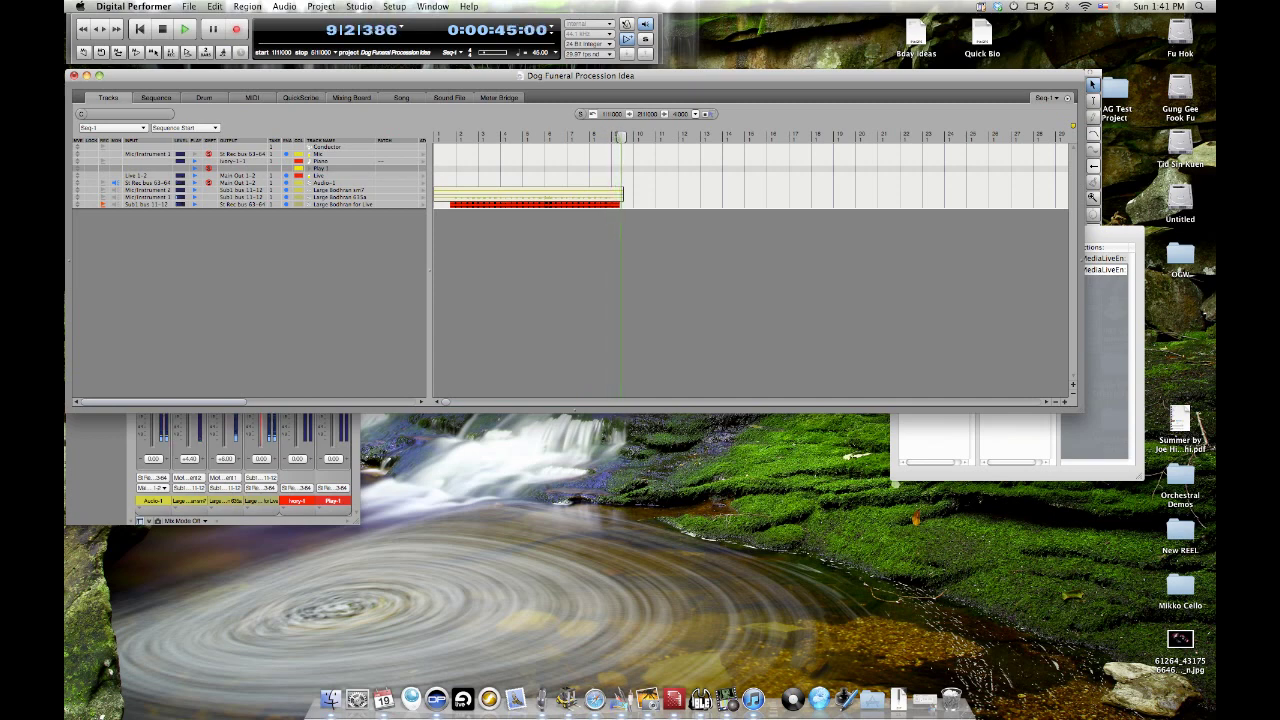
key(space)
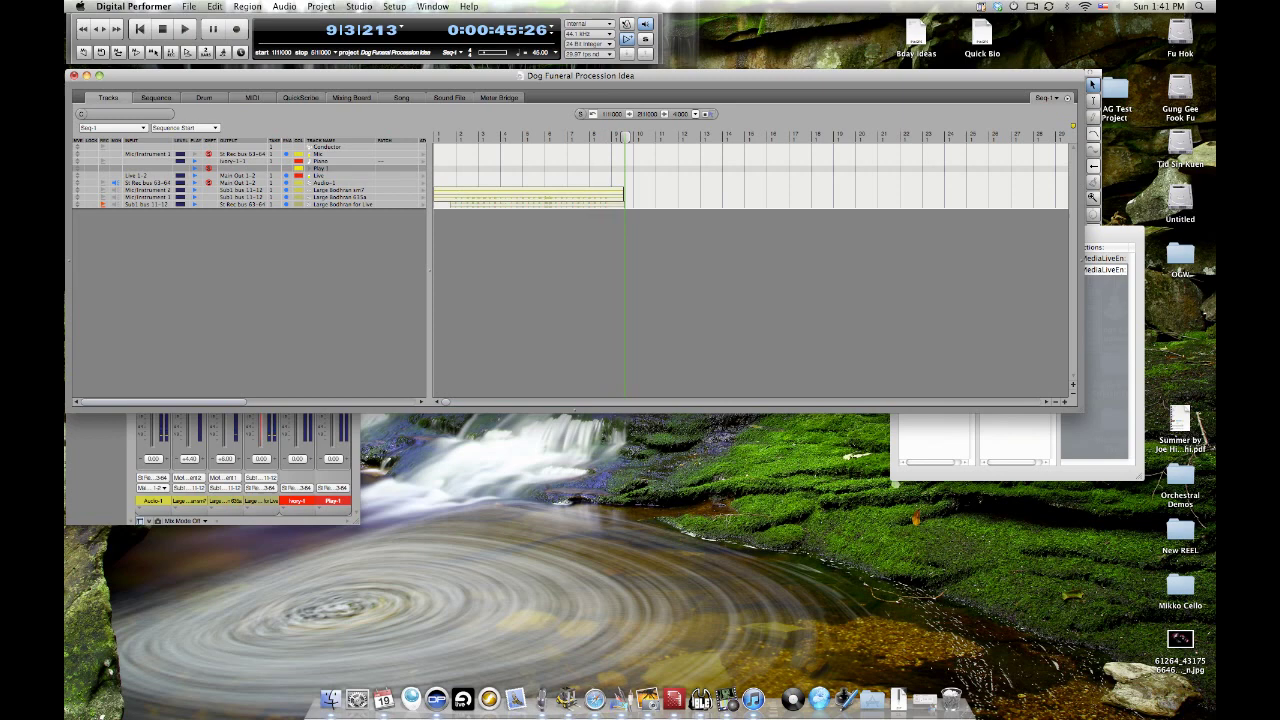
Trim the end of the Large Bodhran for Live recording to about the end of the source takes and merge it into one soundbite
key(shift+s)
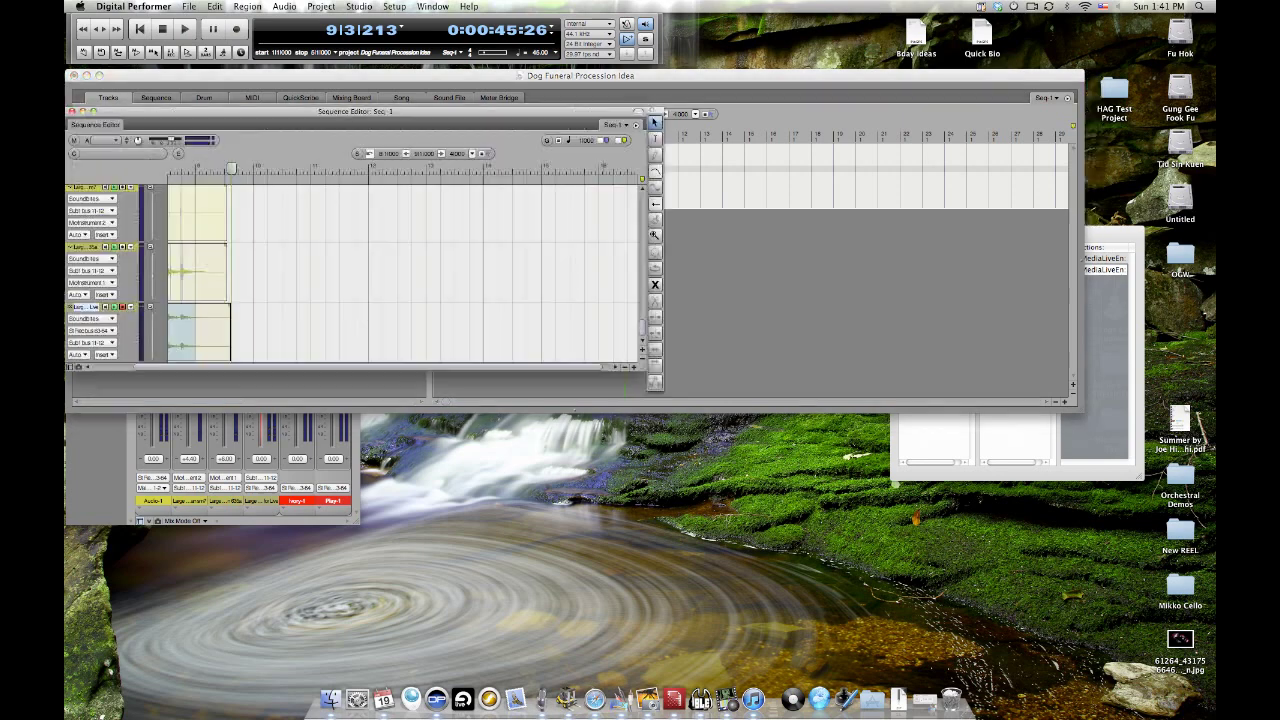
click(368, 272)
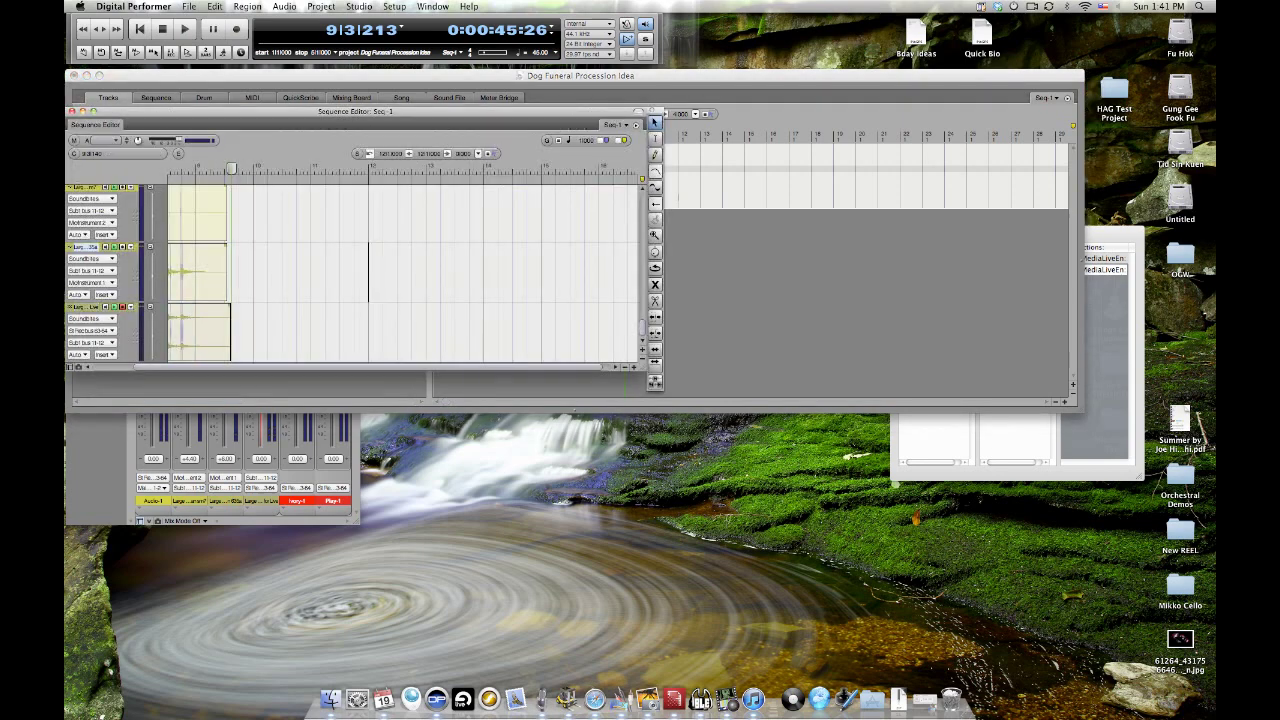
drag(229, 332, 209, 306)
click(205, 308)
key(super+shift+m)
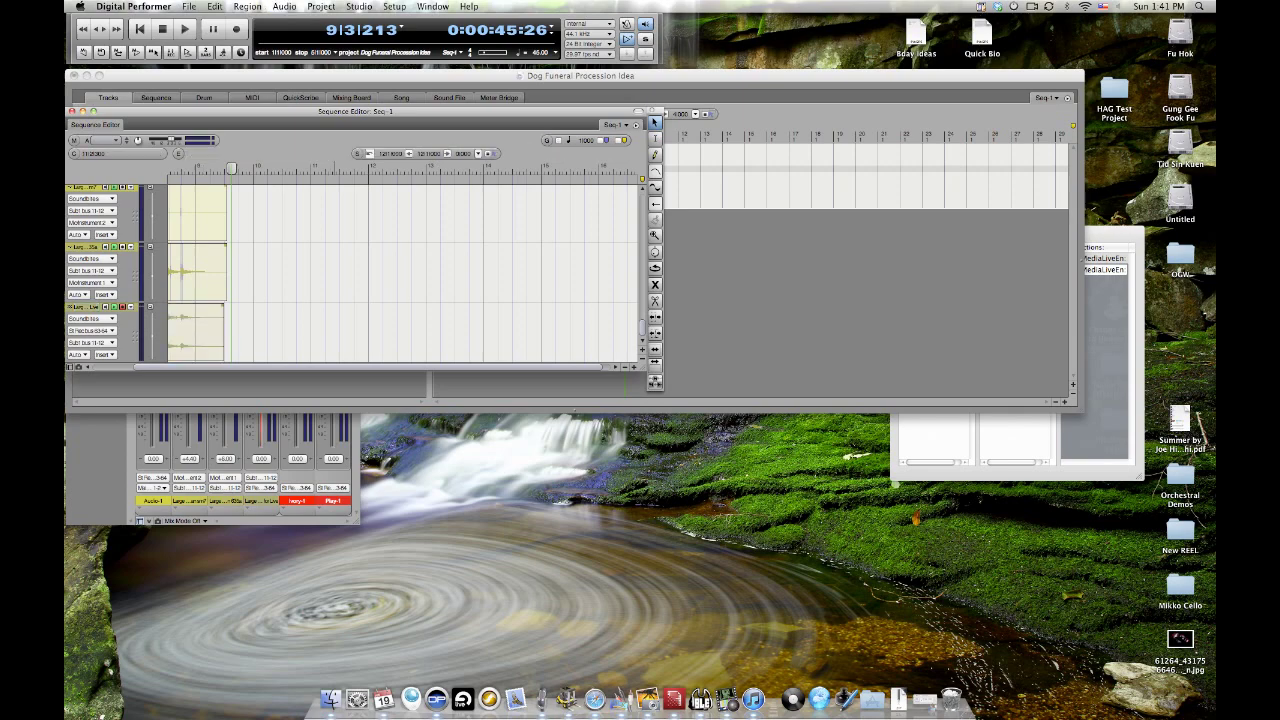
key(super+w)
List the soundbites by Time Created and rename the newest one "Large Bodhran for Live"
key(shift+b)
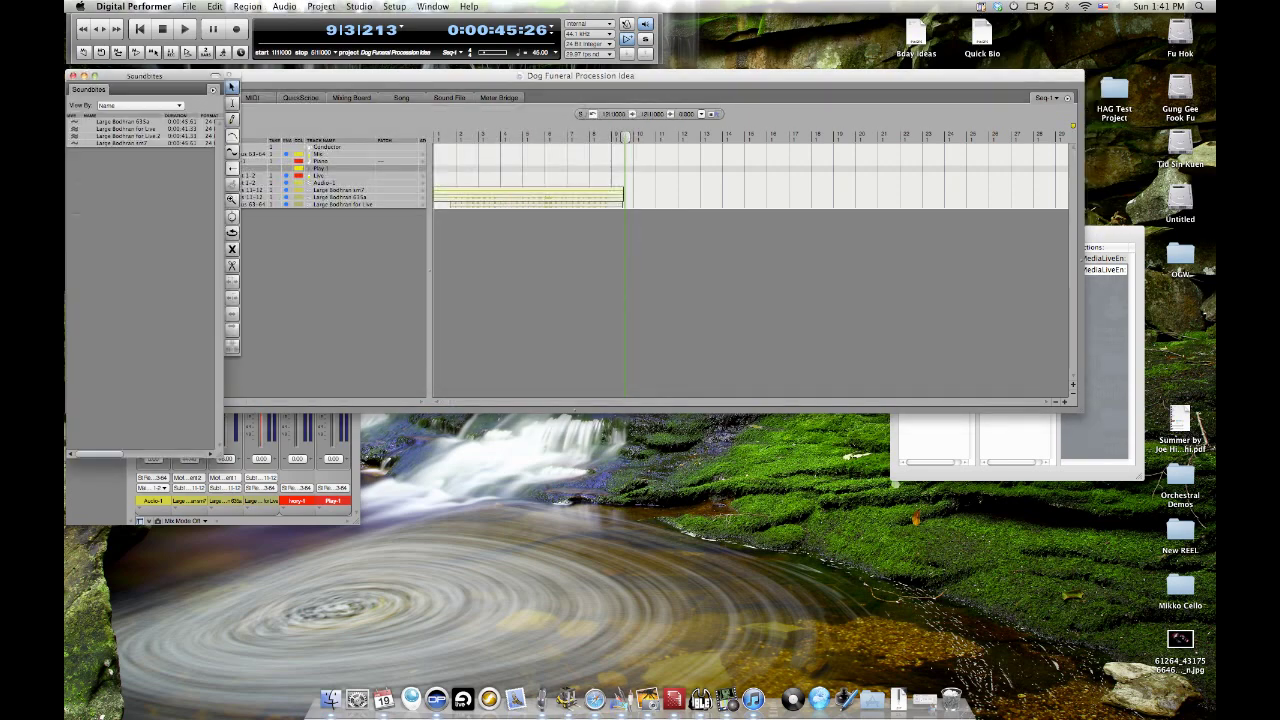
click(140, 105)
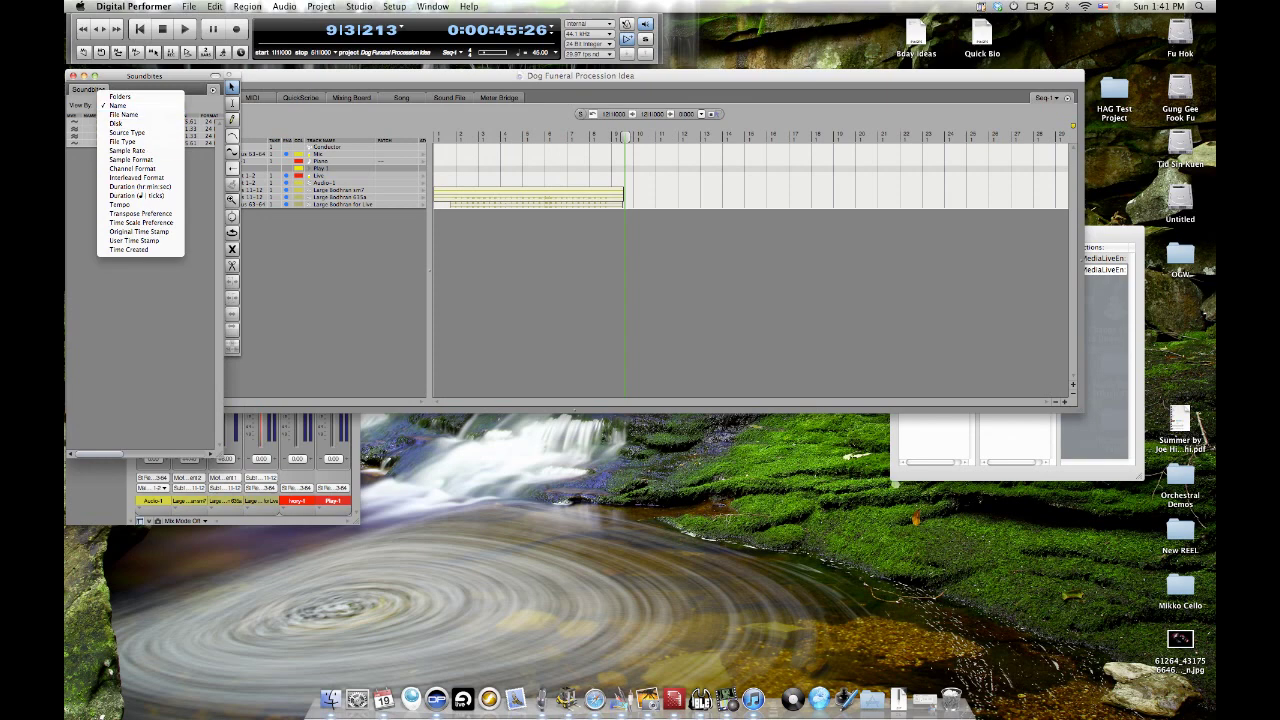
click(129, 249)
double_click(133, 150)
key(super+w)
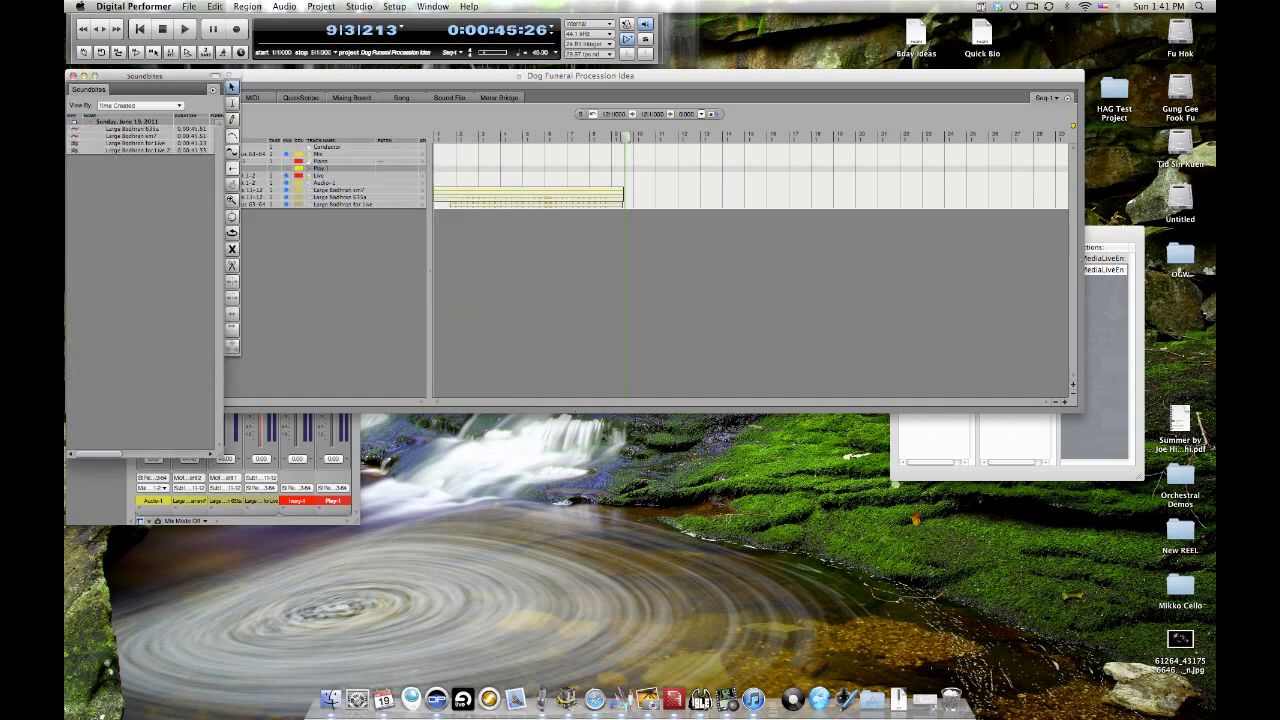
alt+click(135, 150)
key(Right)
key(Return)
Export the renamed soundbite as WAVE into a new "Live Exports" folder inside Overgrowth's Dog Funeral Procession Idea Project folder
click(135, 150)
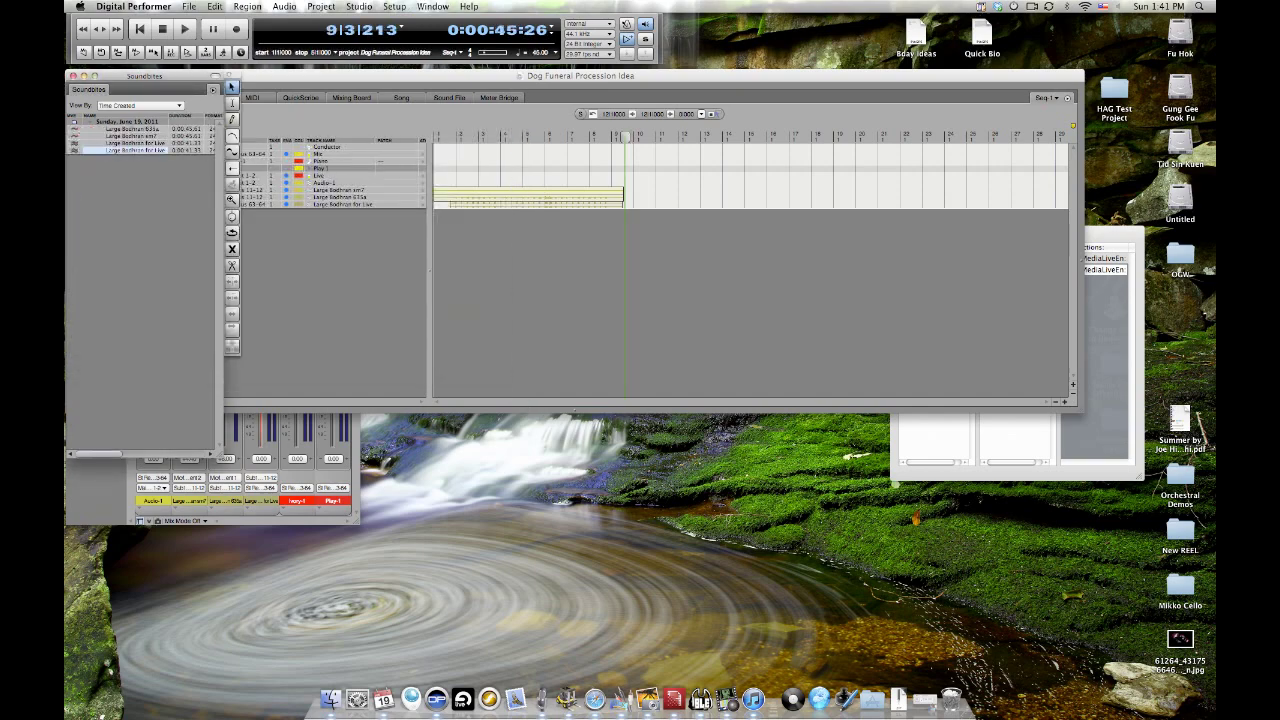
click(260, 121)
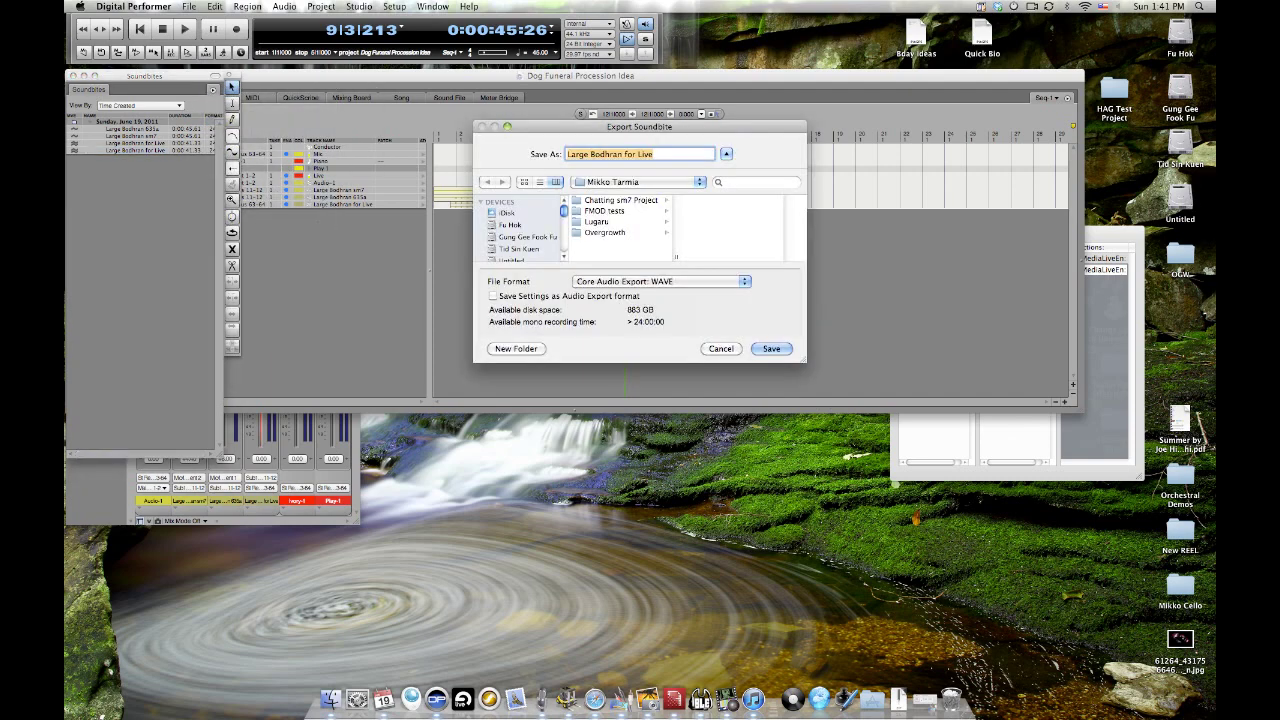
click(605, 232)
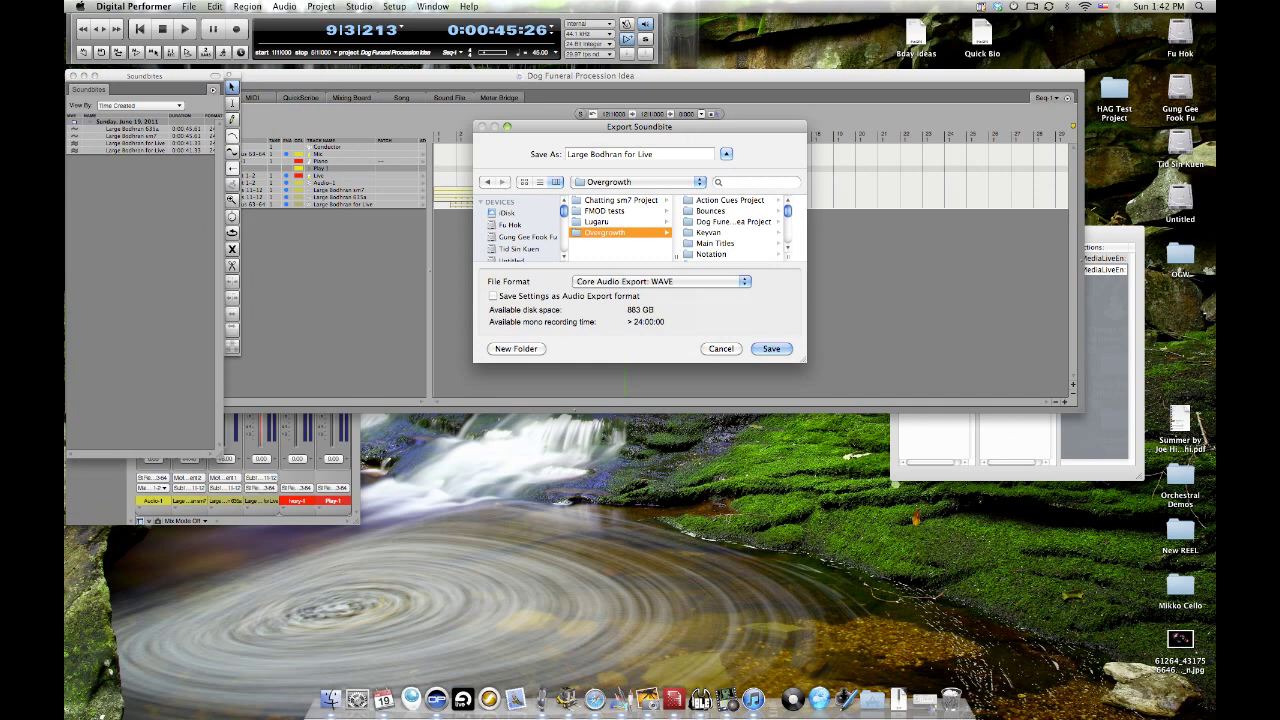
click(728, 221)
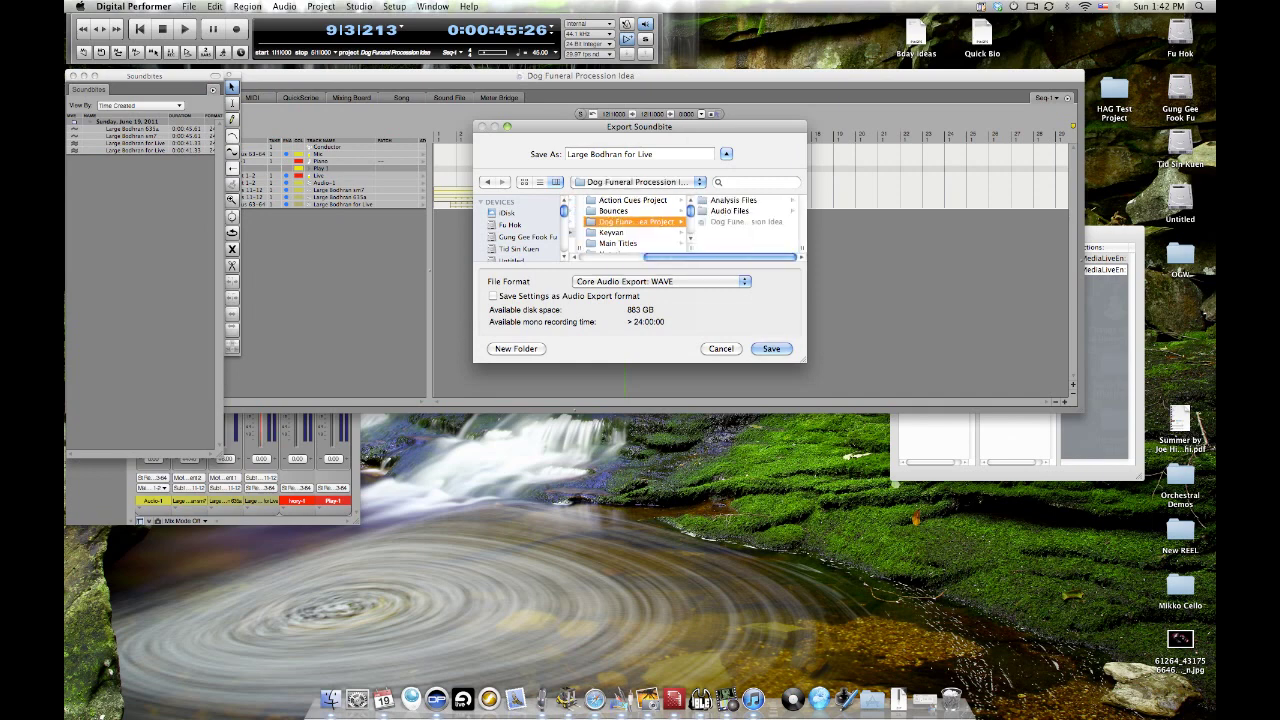
key(shift+super+n)
text(Live Exports)
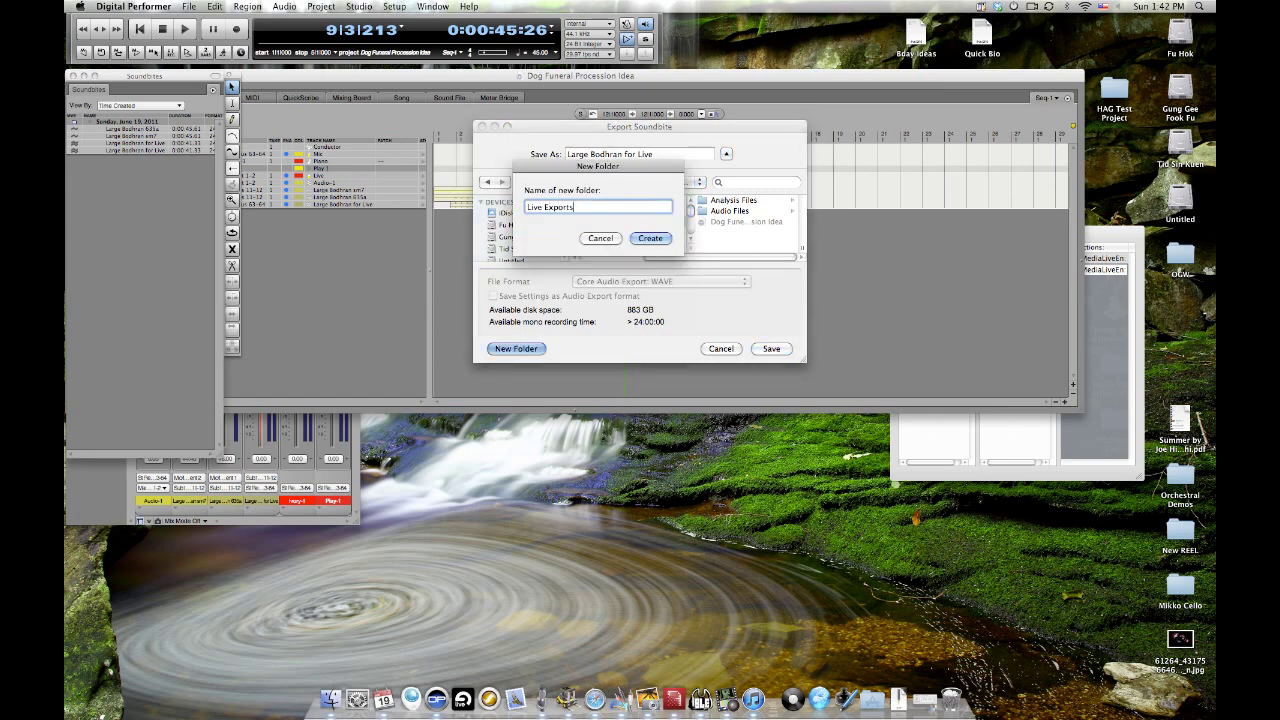
key(Return)
key(Return)
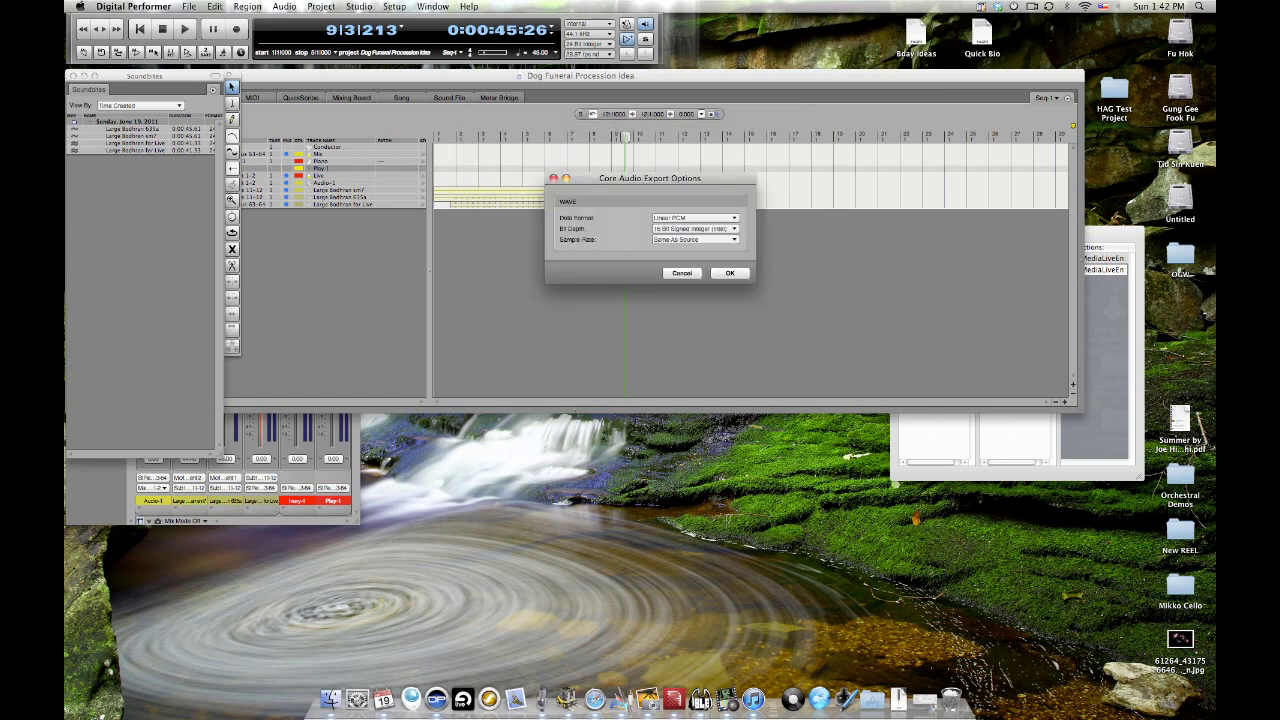
Set the export bit depth to 24 Bit Signed Integer (Intel), keep the sample rate Same As Source, and complete the export
click(695, 228)
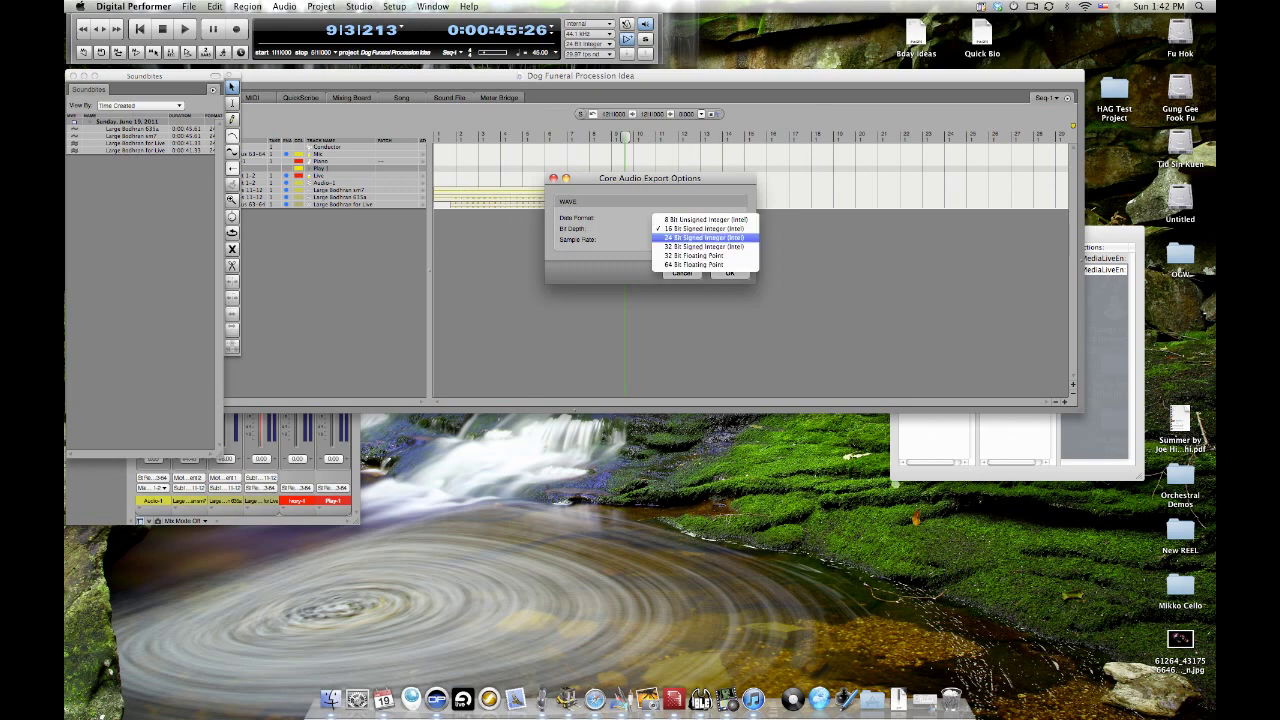
click(704, 237)
click(694, 239)
click(690, 239)
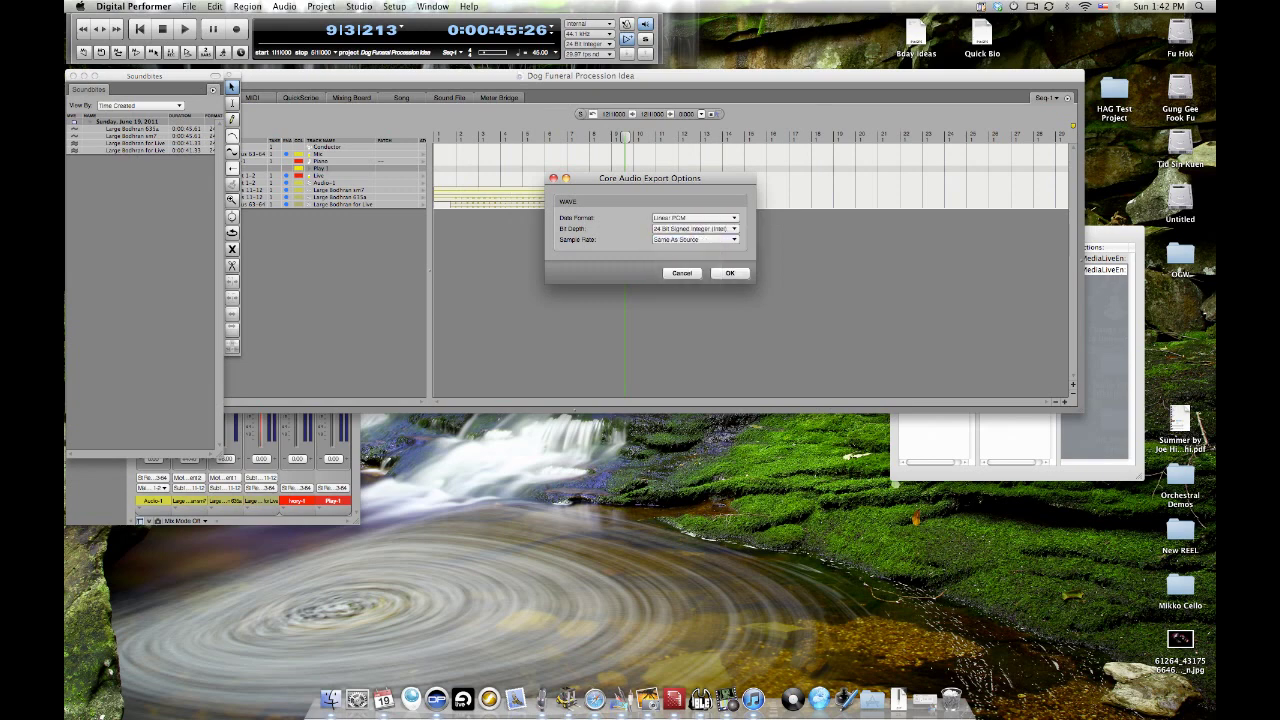
key(Return)
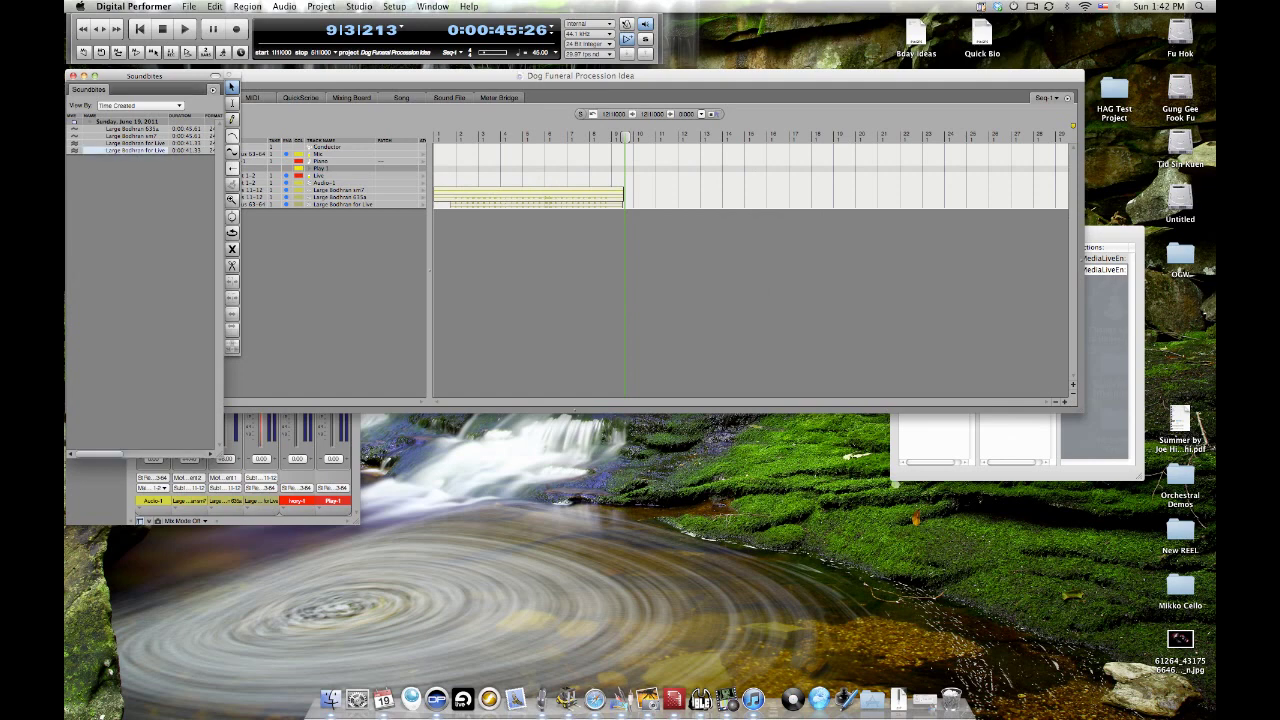
key(super+w)
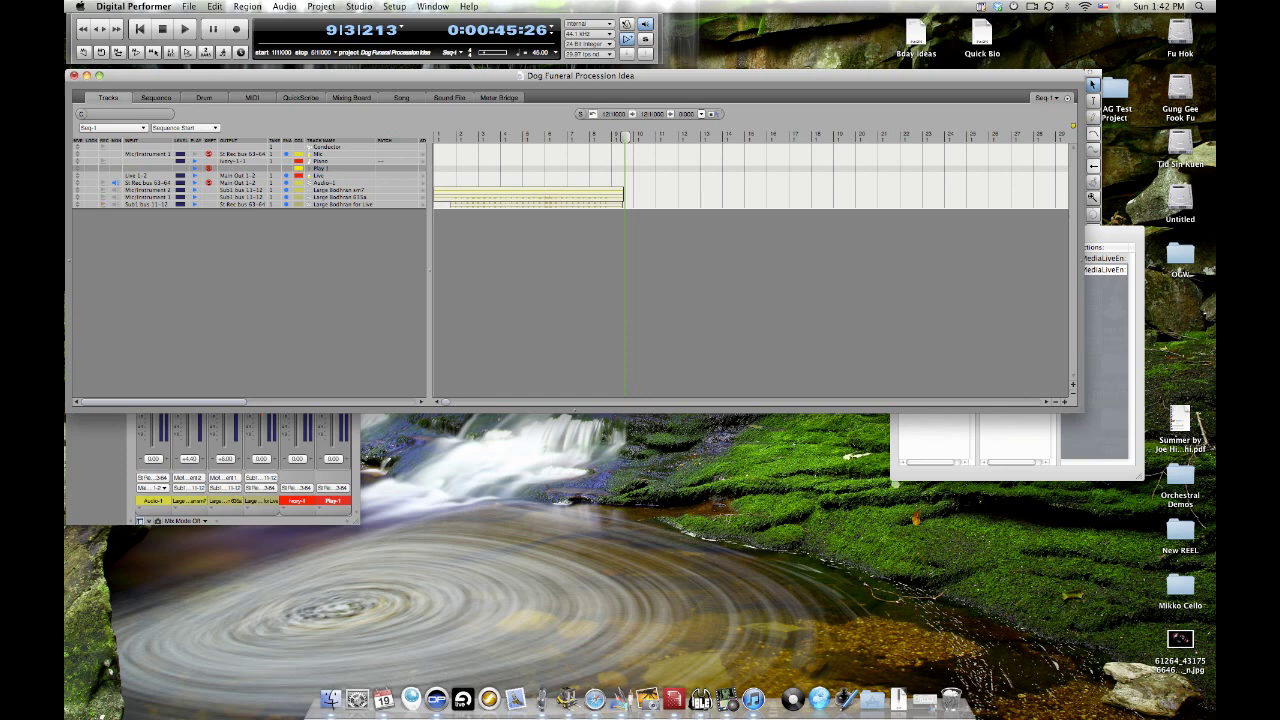
Switch to Ableton Live and compare its tempo with that of the Digital Performer project
click(320, 176)
click(462, 698)
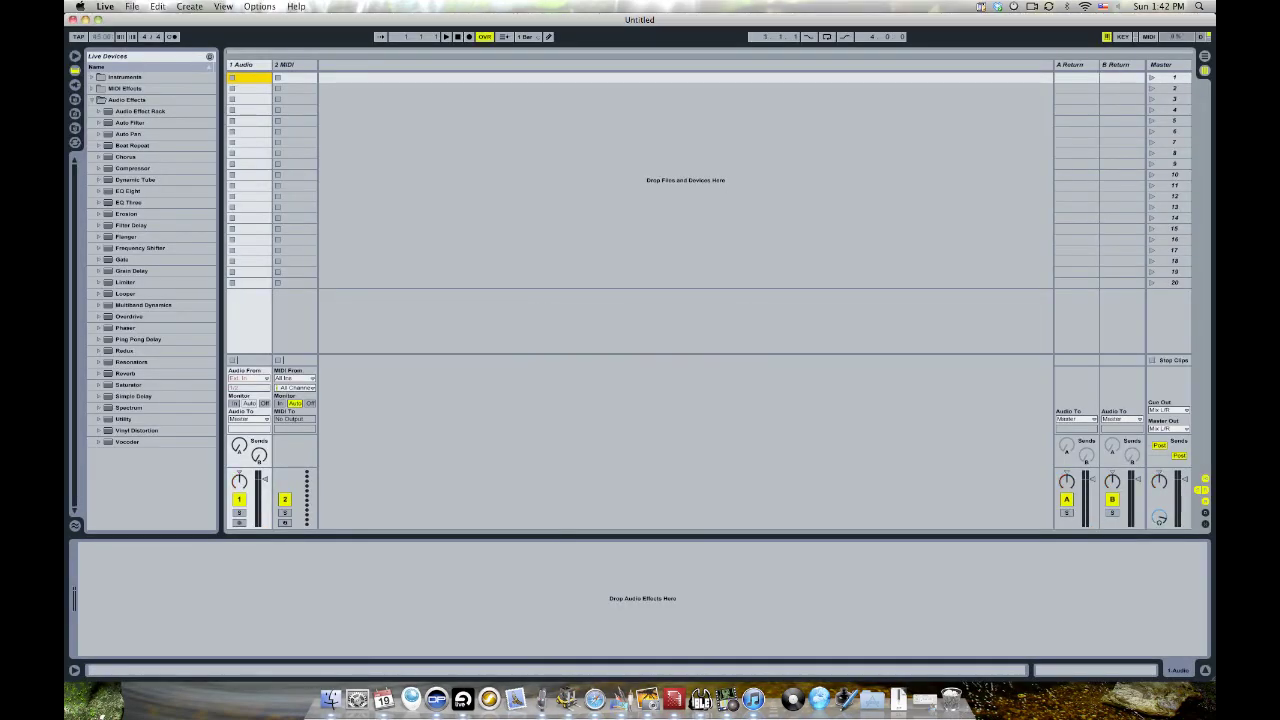
key(super+Tab)
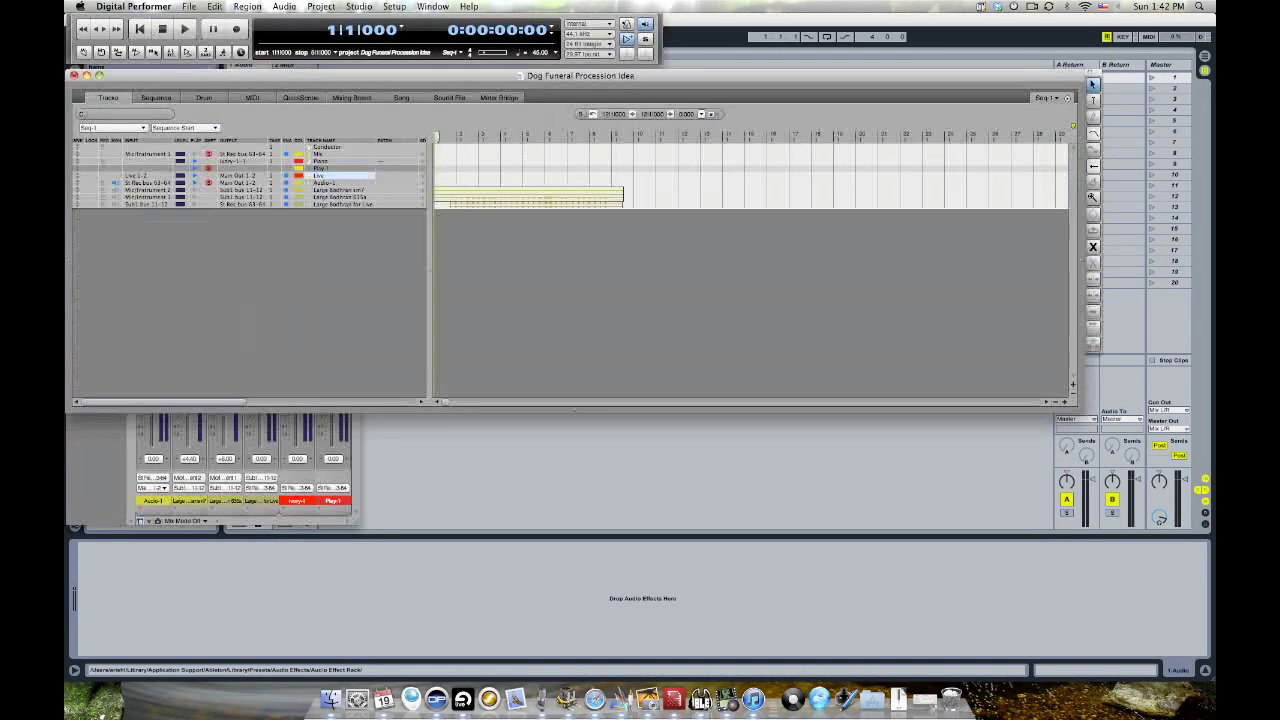
key(super+Tab)
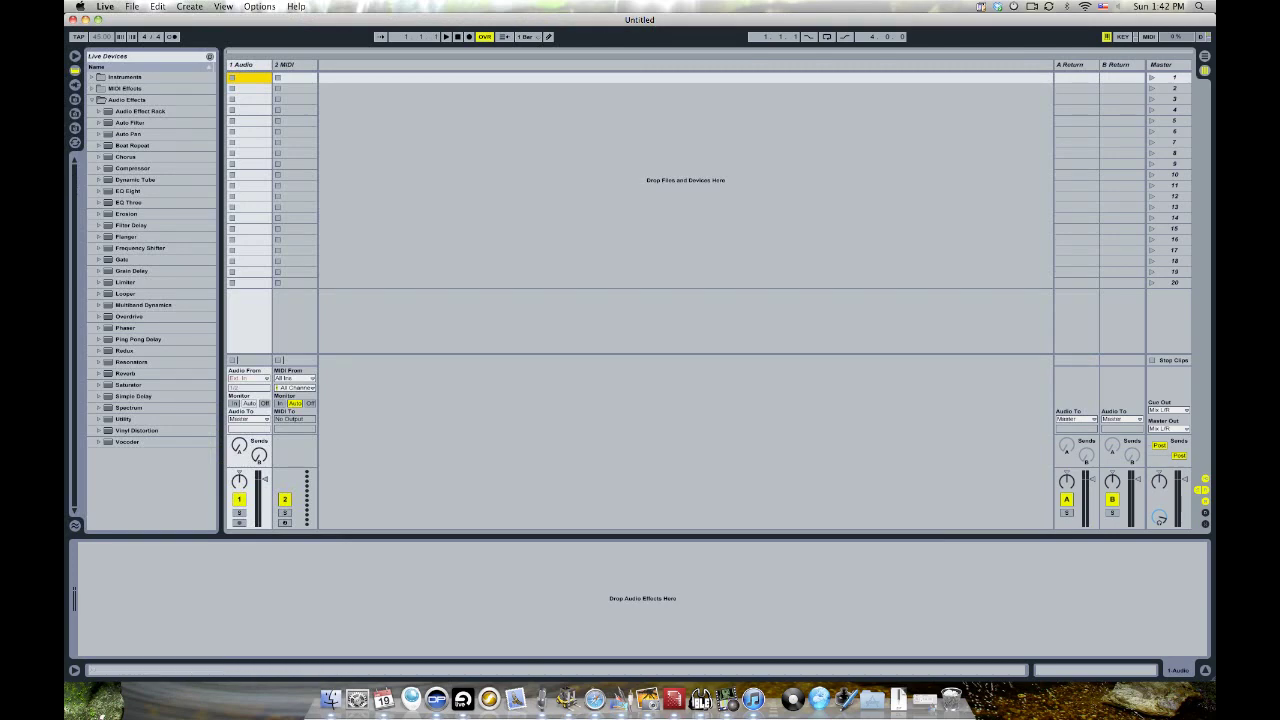
key(super+Tab)
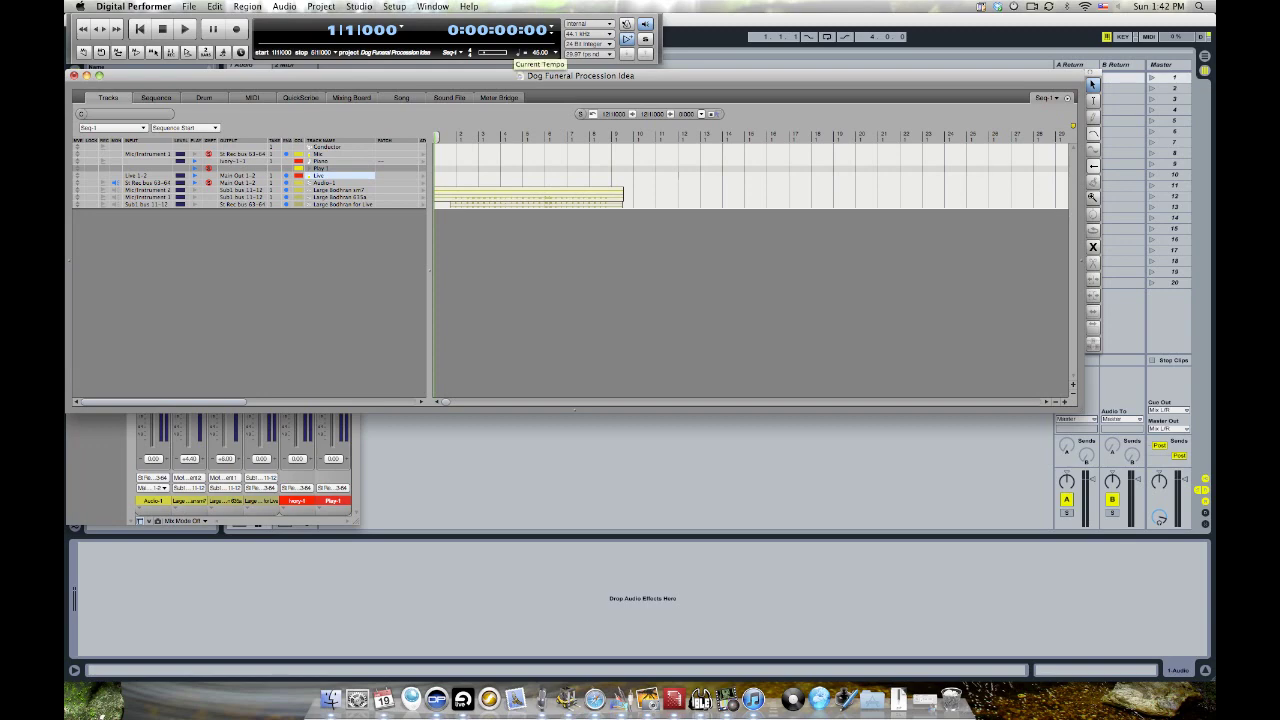
key(super+Tab)
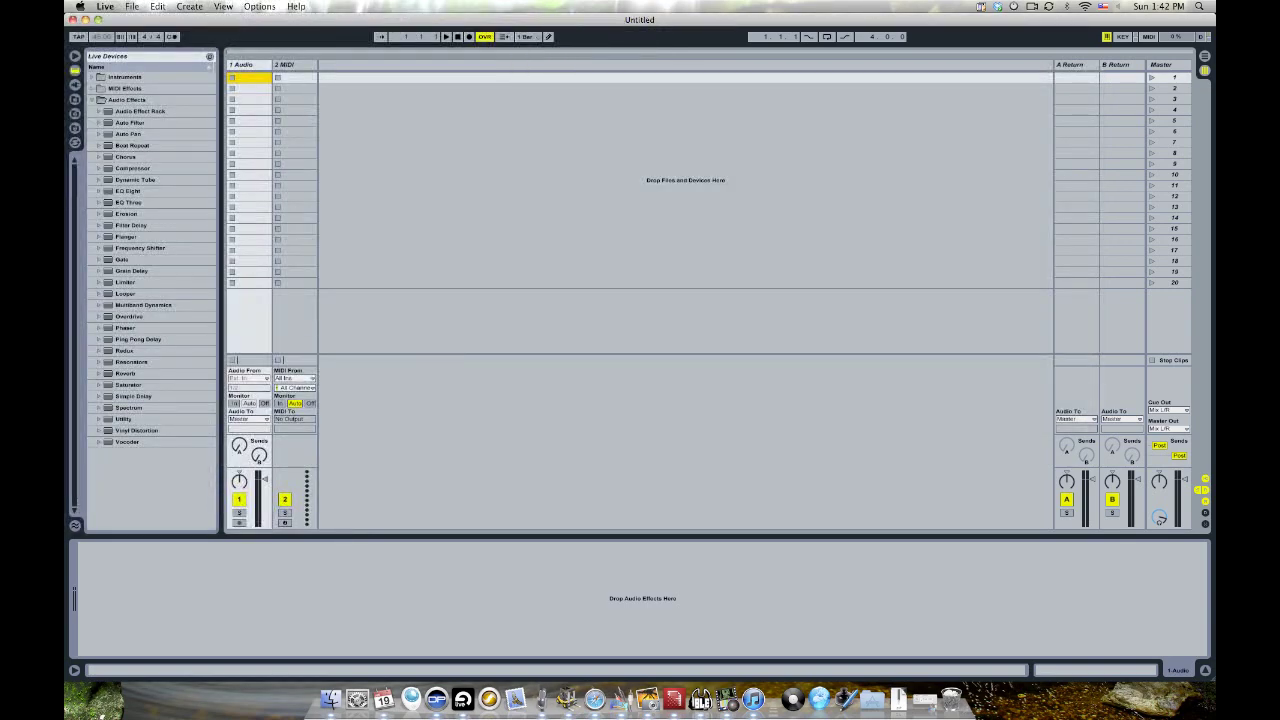
Show the Arrangement and bring Large Bodhran for Live.wav from the Live Exports folder in Finder onto the 1 Audio track at beat 1.3
key(Tab)
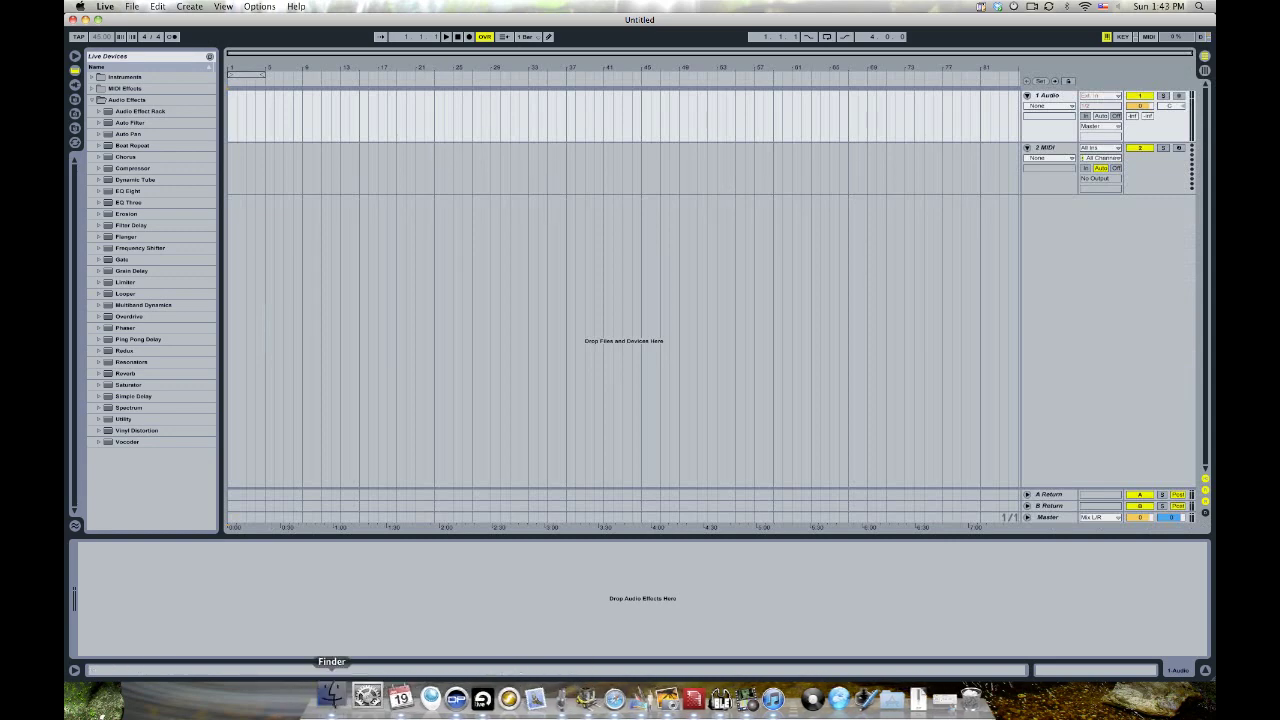
click(331, 694)
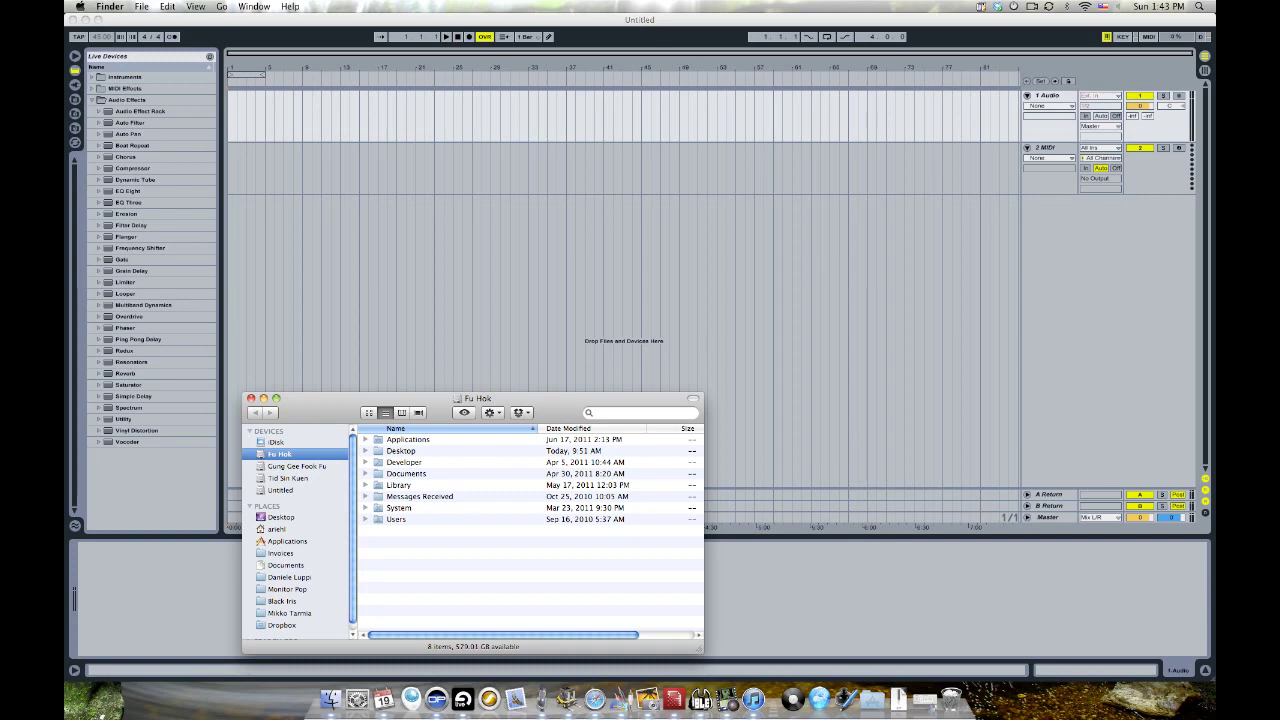
click(290, 613)
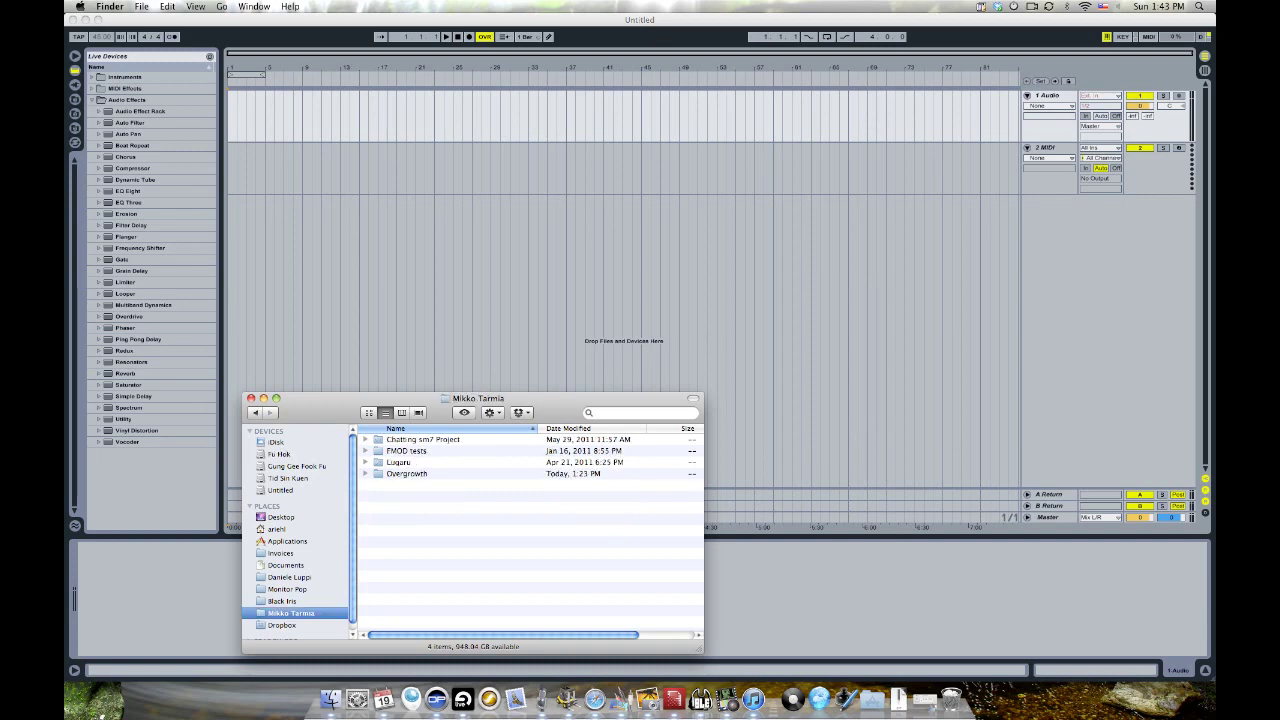
double_click(406, 473)
double_click(448, 462)
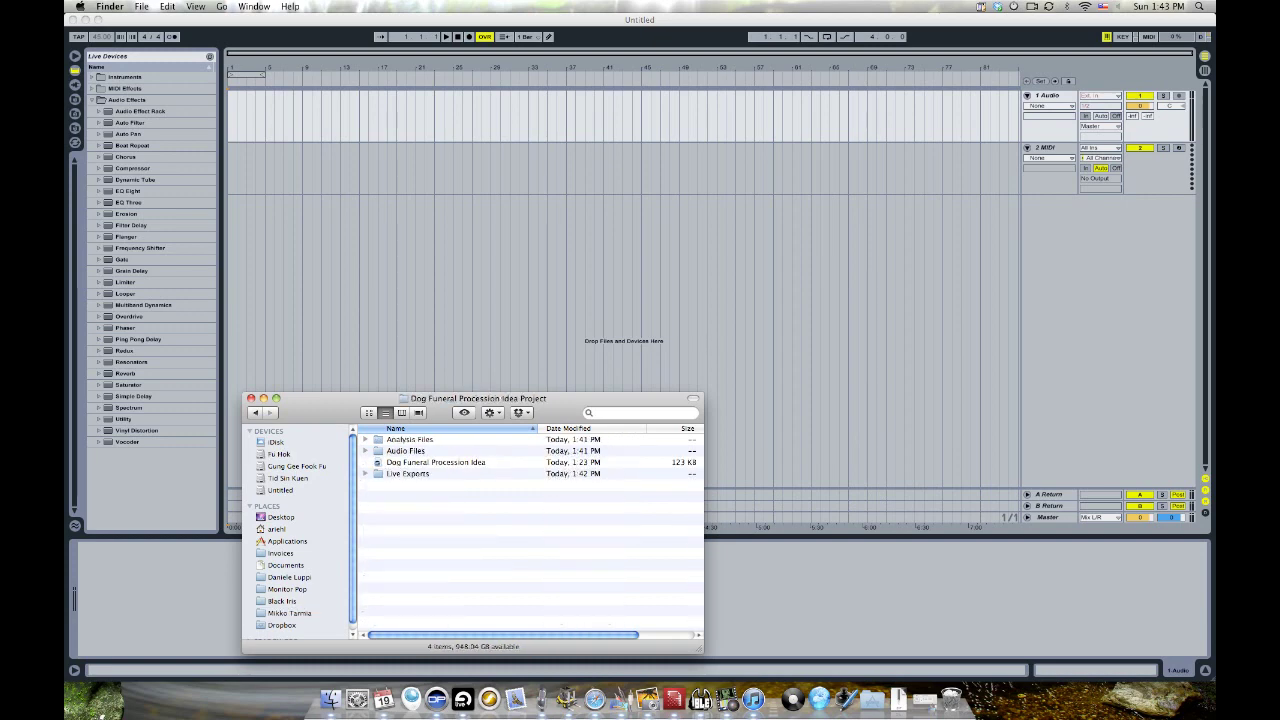
double_click(407, 473)
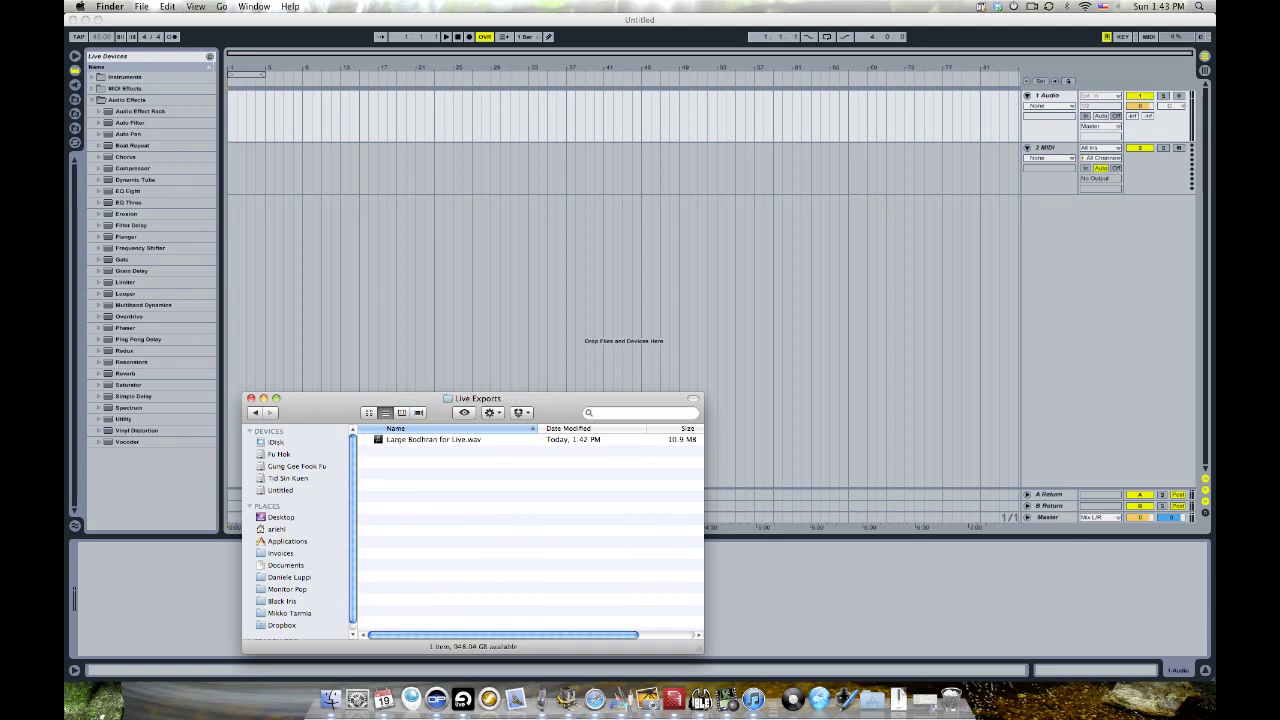
drag(268, 68, 262, 95)
key(super+Tab)
key(shift+Tab)
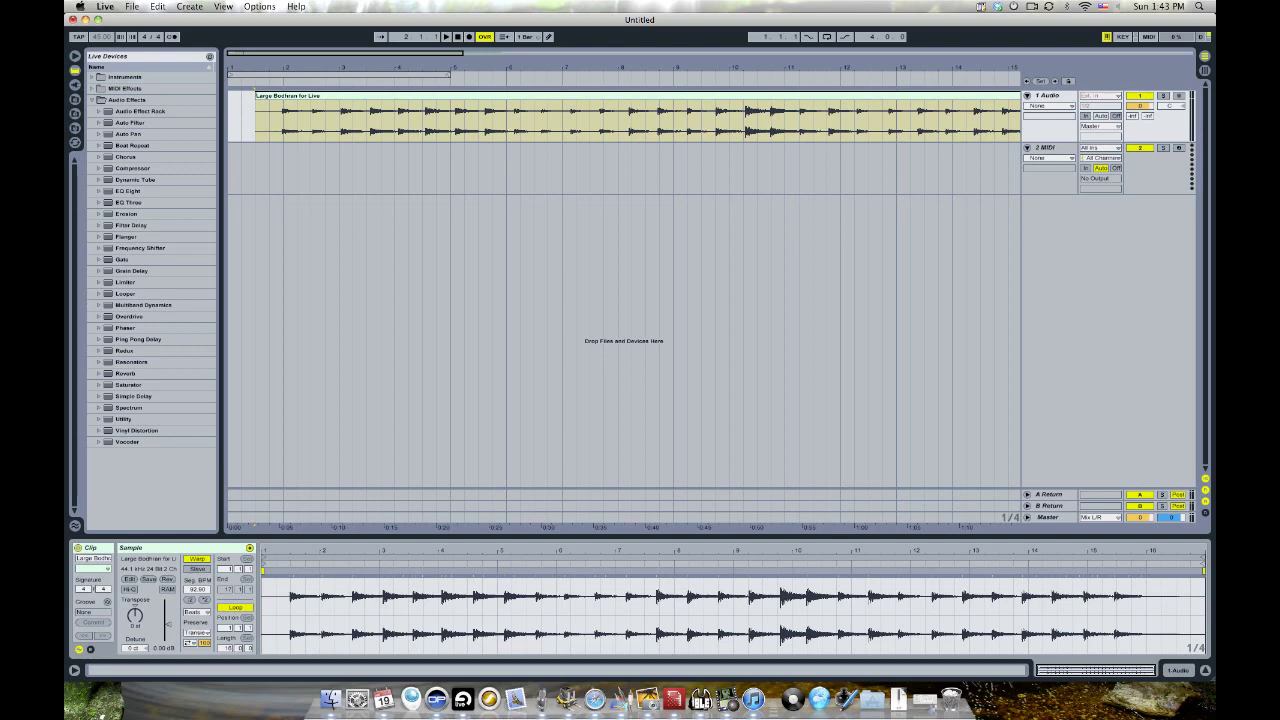
Set the bodhran clip's segment tempo to 45 BPM and move the clip one beat later to beat 1.4
key(Right)
key(Left)
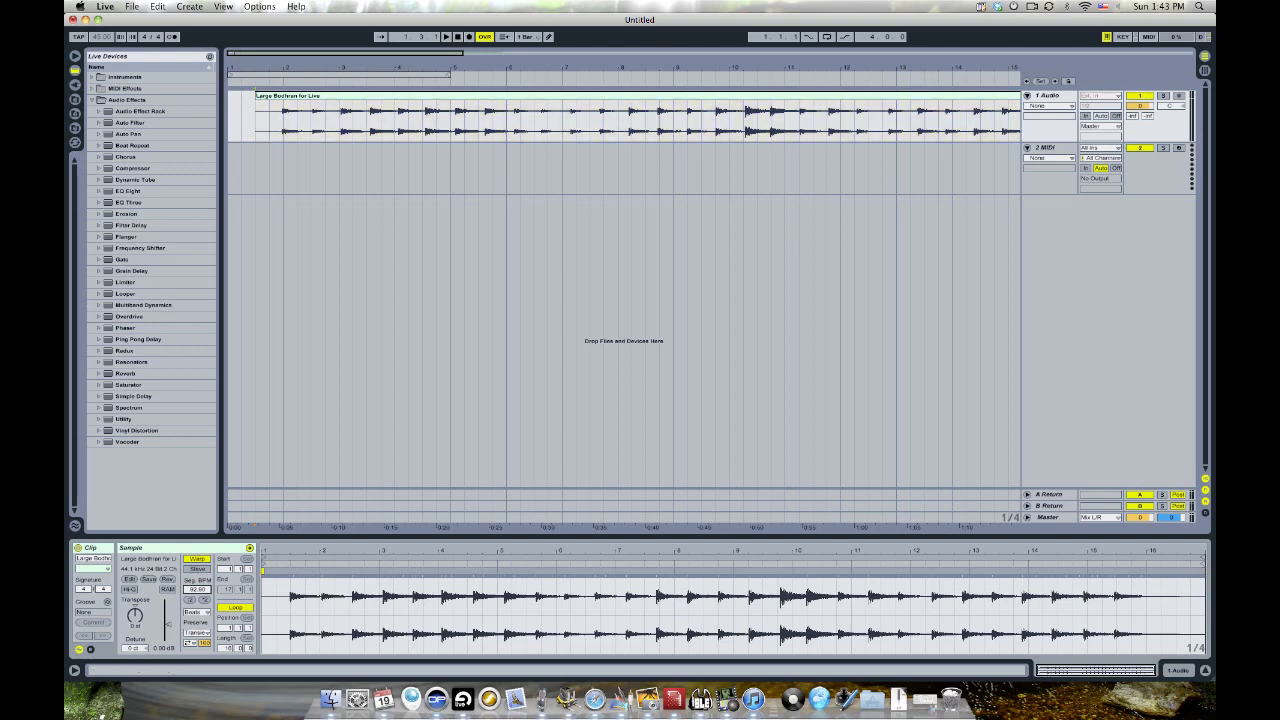
text(45)
key(Return)
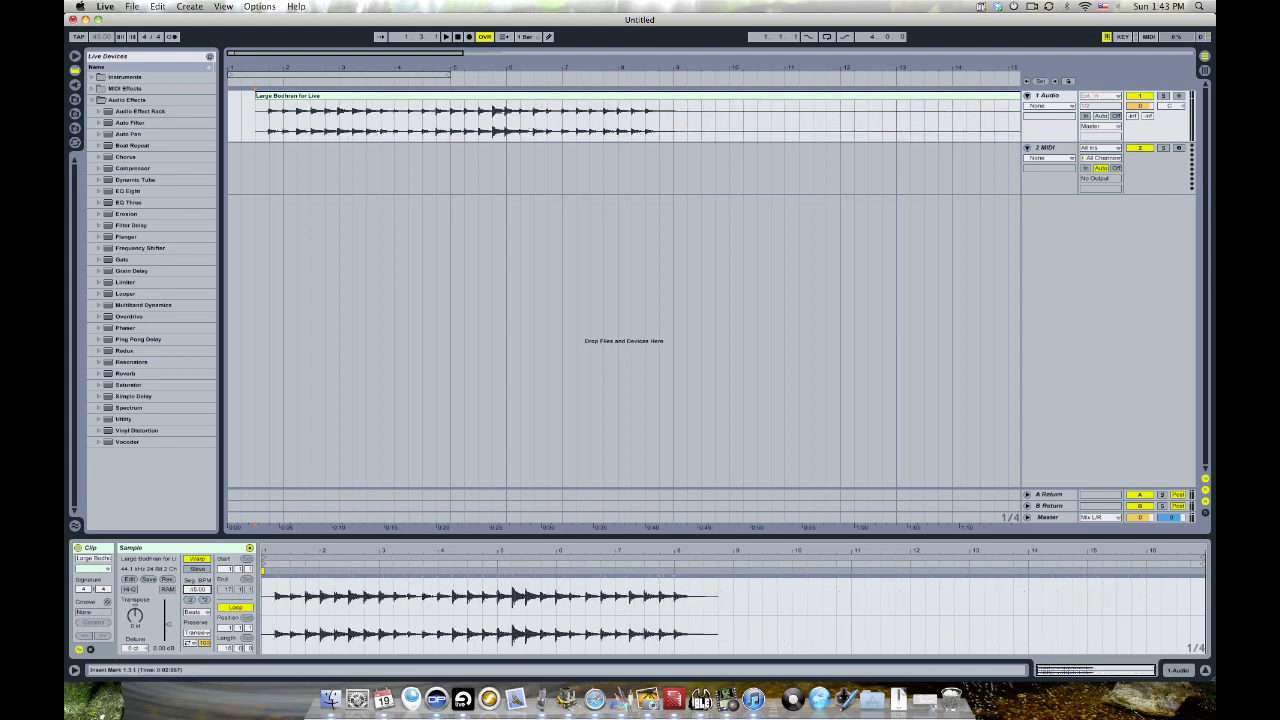
mouse_move(270, 95)
mouse_down()
mouse_move(298, 95)
mouse_move(284, 95)
mouse_up()
click(312, 120)
click(312, 95)
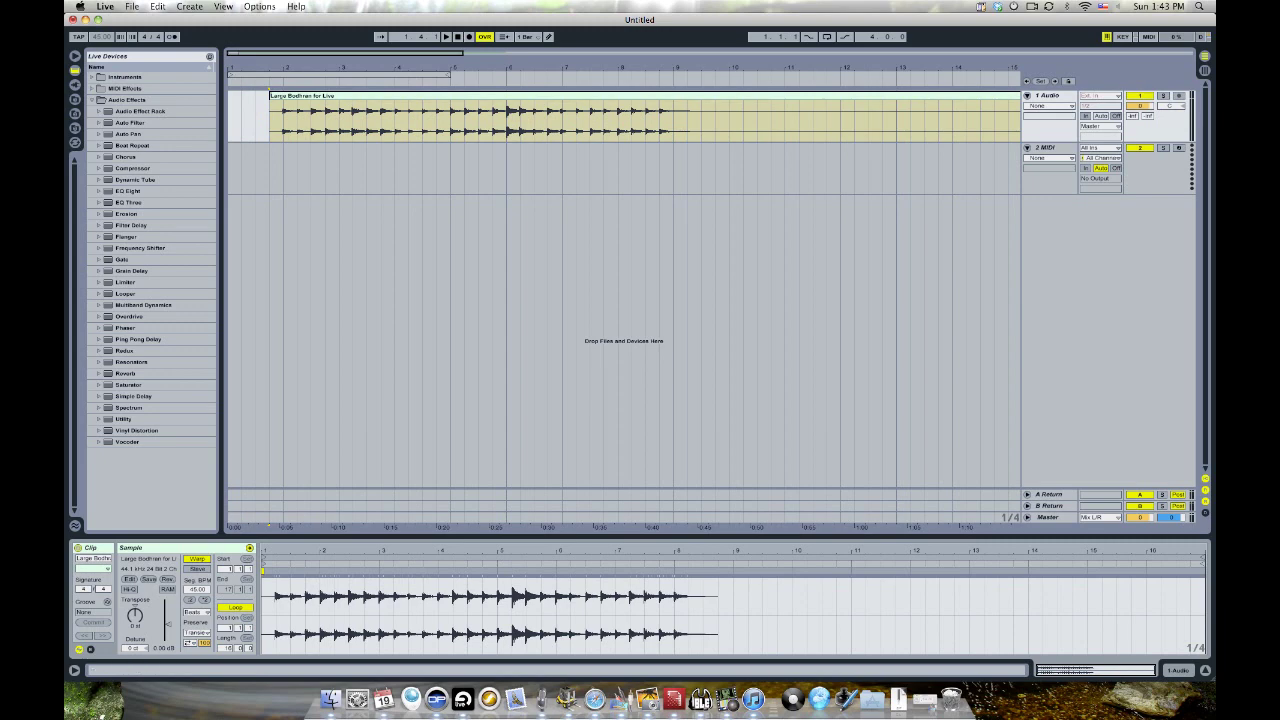
Place a warp marker on the first drum hit in the bodhran clip's sample
key(plus)
key(plus)
key(plus)
double_click(349, 571)
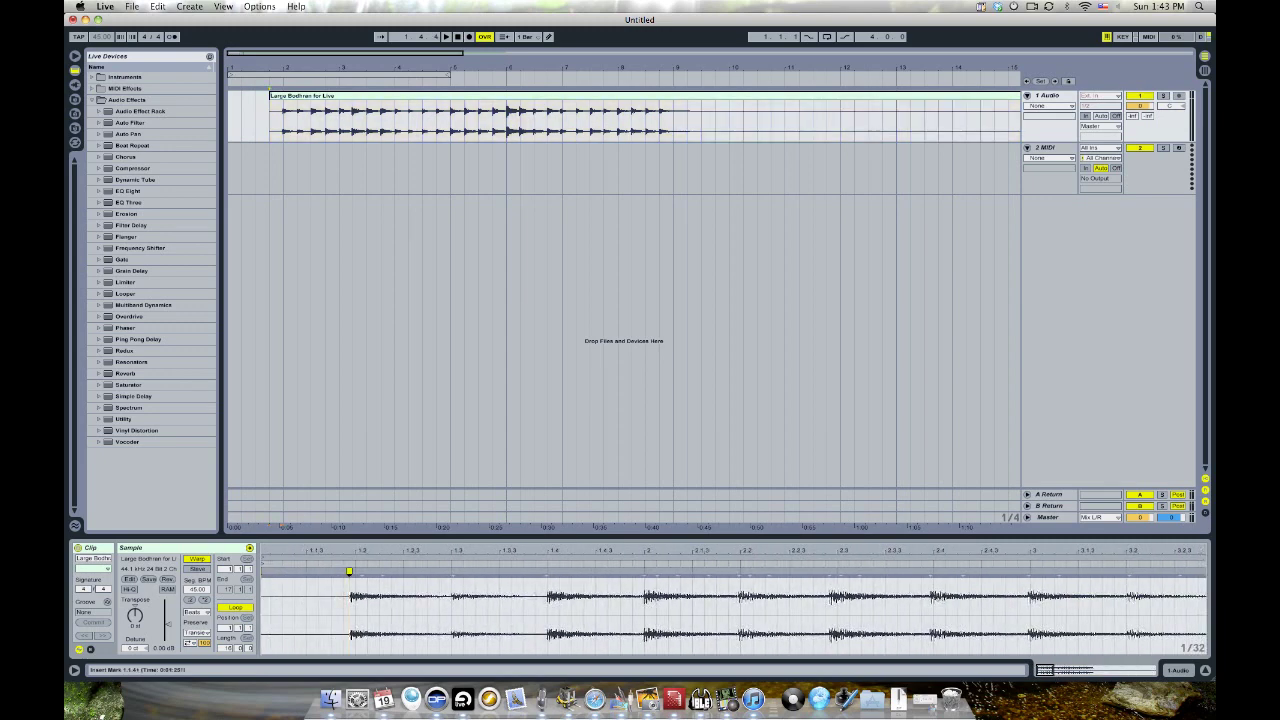
key(minus)
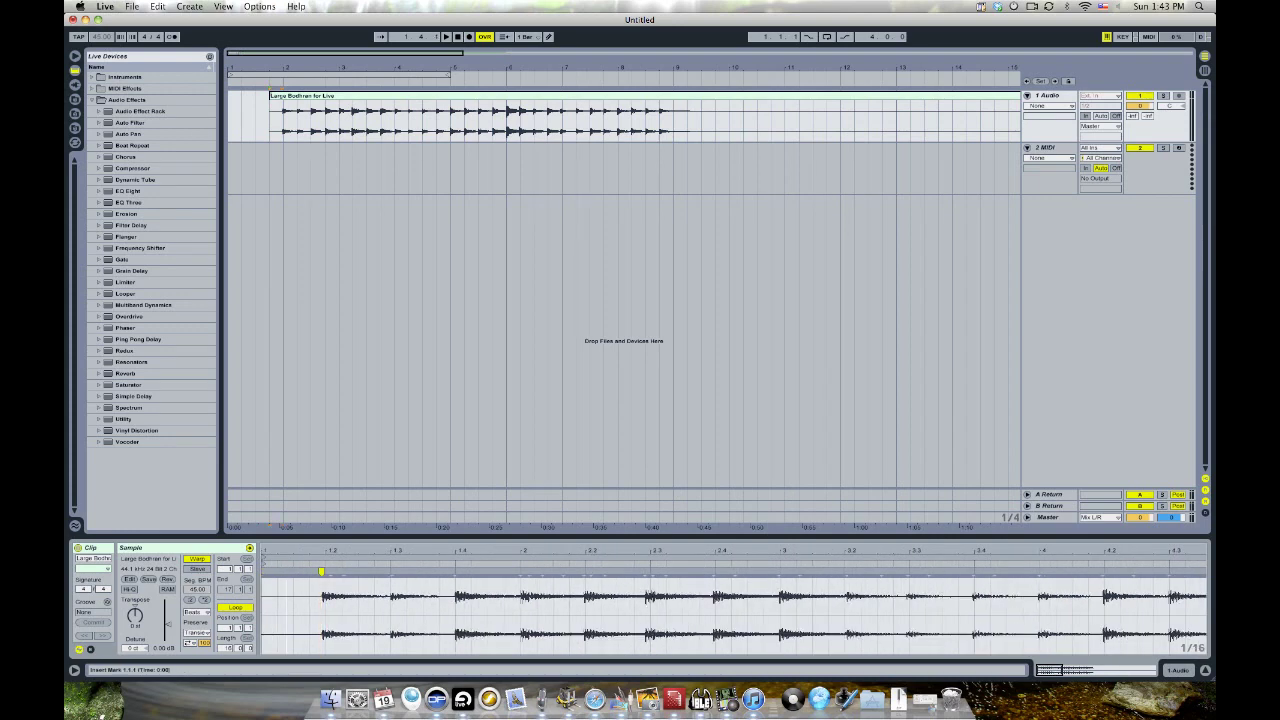
Warp the bodhran clip from the first-hit marker using Warp From Here (Straight)
right_click(321, 571)
key(Up)
key(Up)
key(Up)
key(Up)
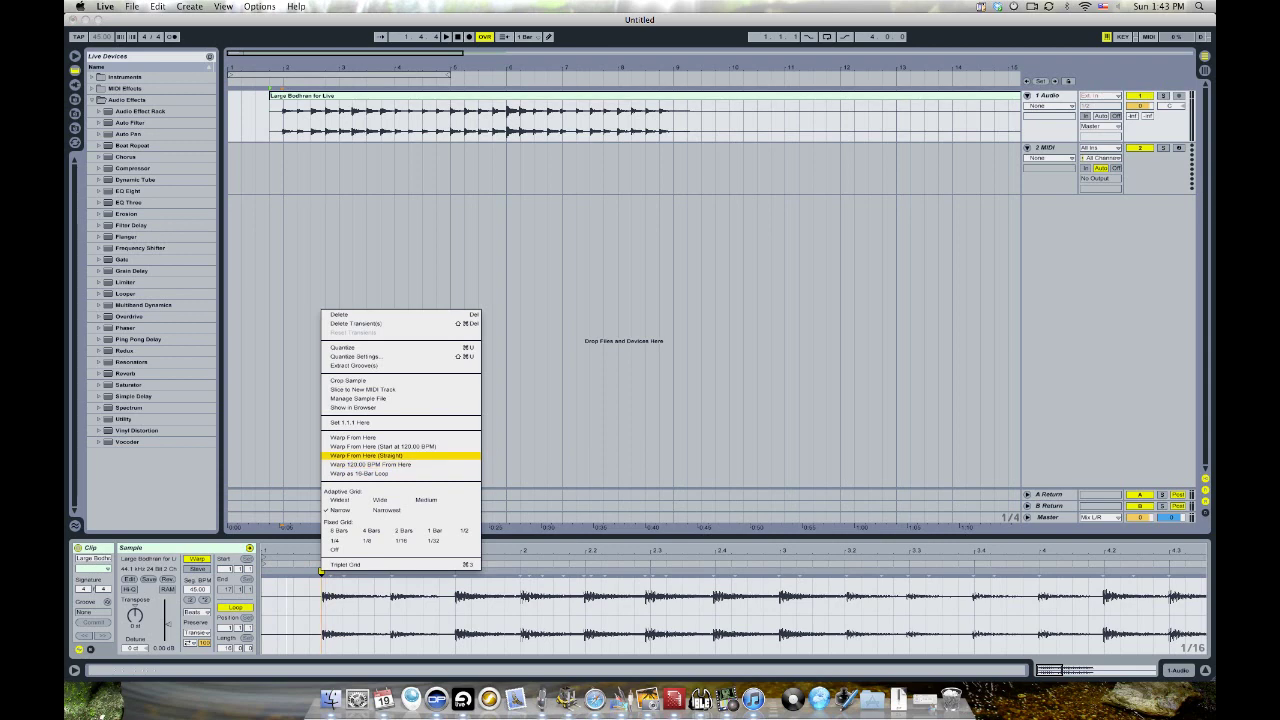
key(Return)
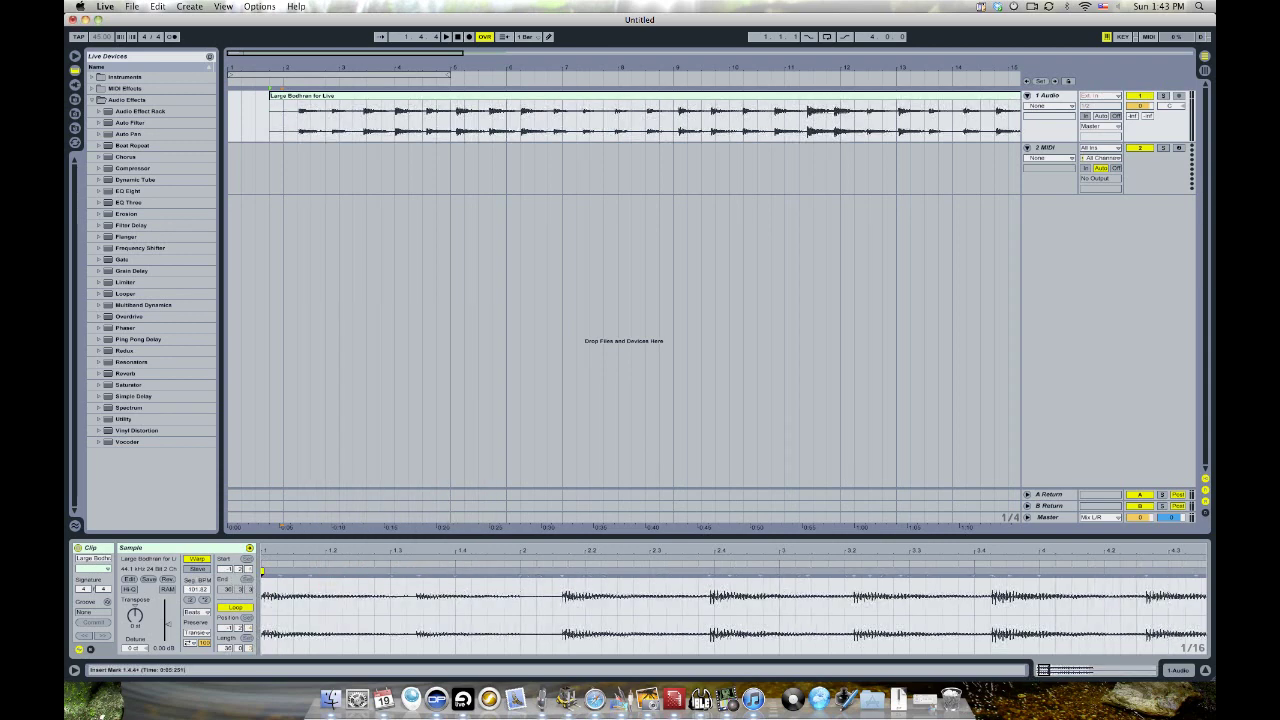
drag(563, 550, 563, 500)
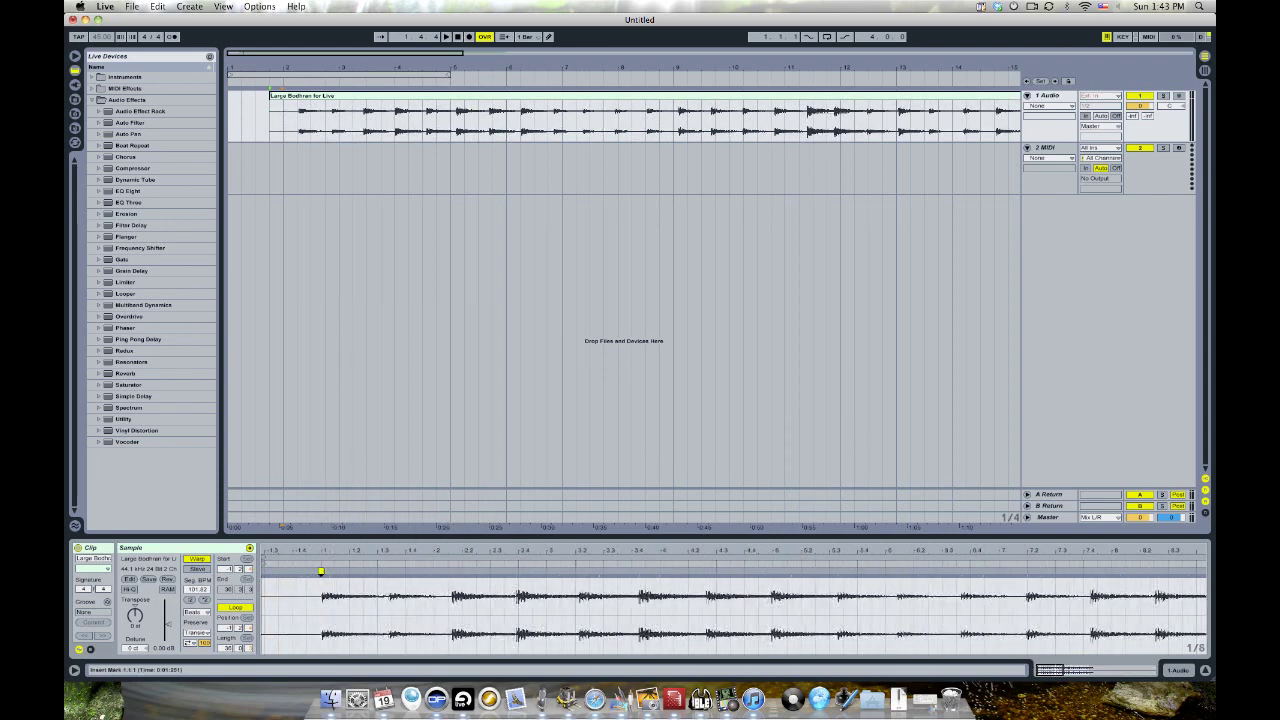
Set the bodhran clip's segment tempo to 45 BPM and move its loop start to the first hit at 1.1.1
click(197, 589)
text(45)
key(Return)
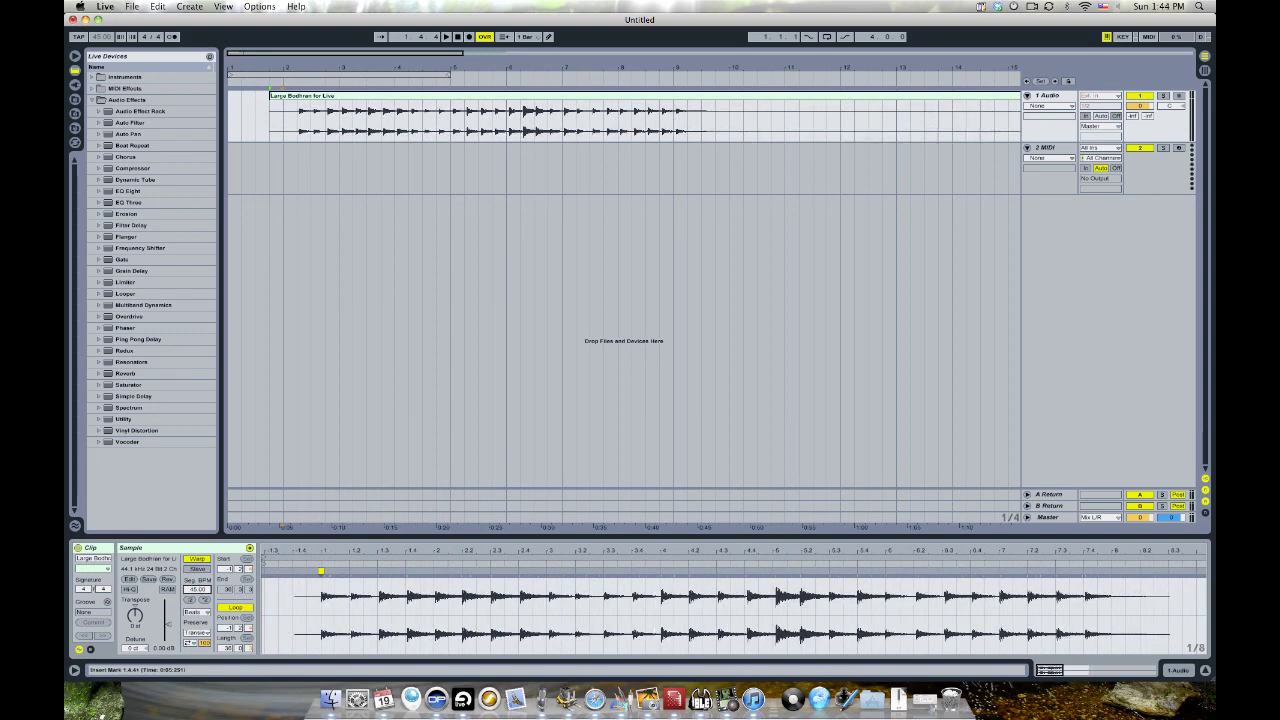
mouse_move(264, 564)
mouse_down()
mouse_move(335, 557)
mouse_move(322, 557)
mouse_up()
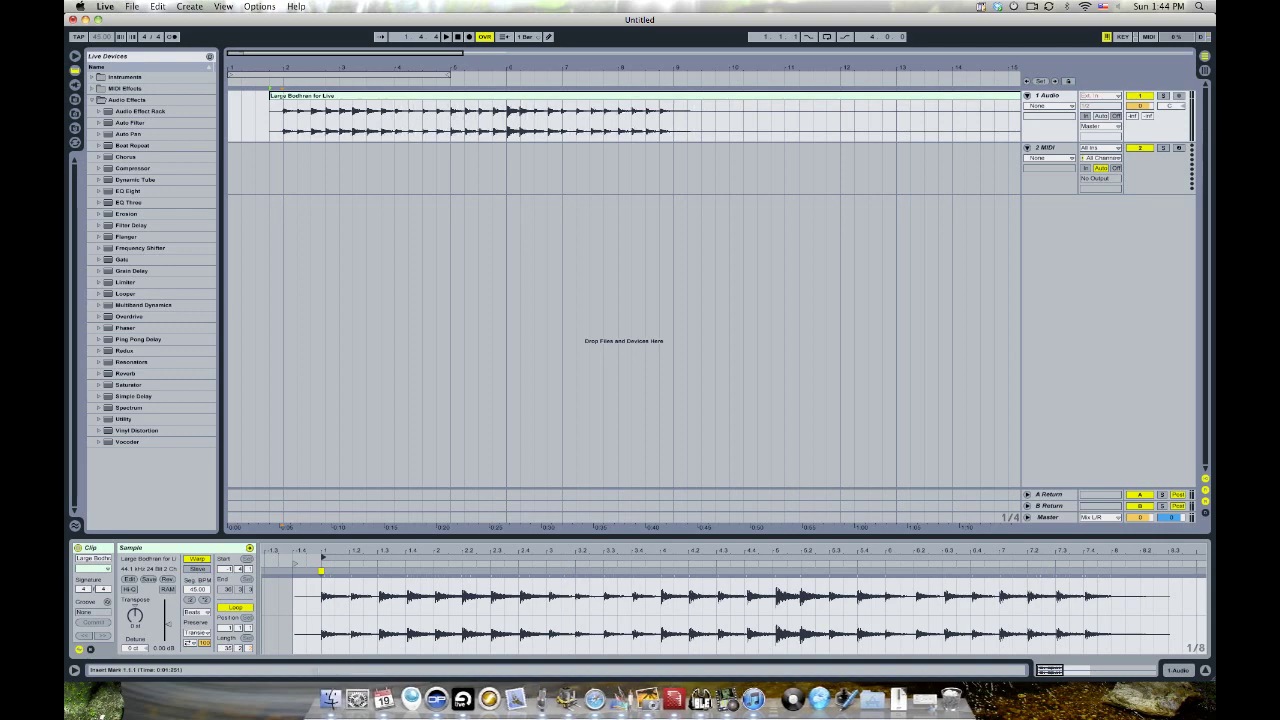
Loop the seven bars from 1.1.1 to 8.1.1 and set the clip's start marker one beat before the first hit
drag(322, 610, 1112, 610)
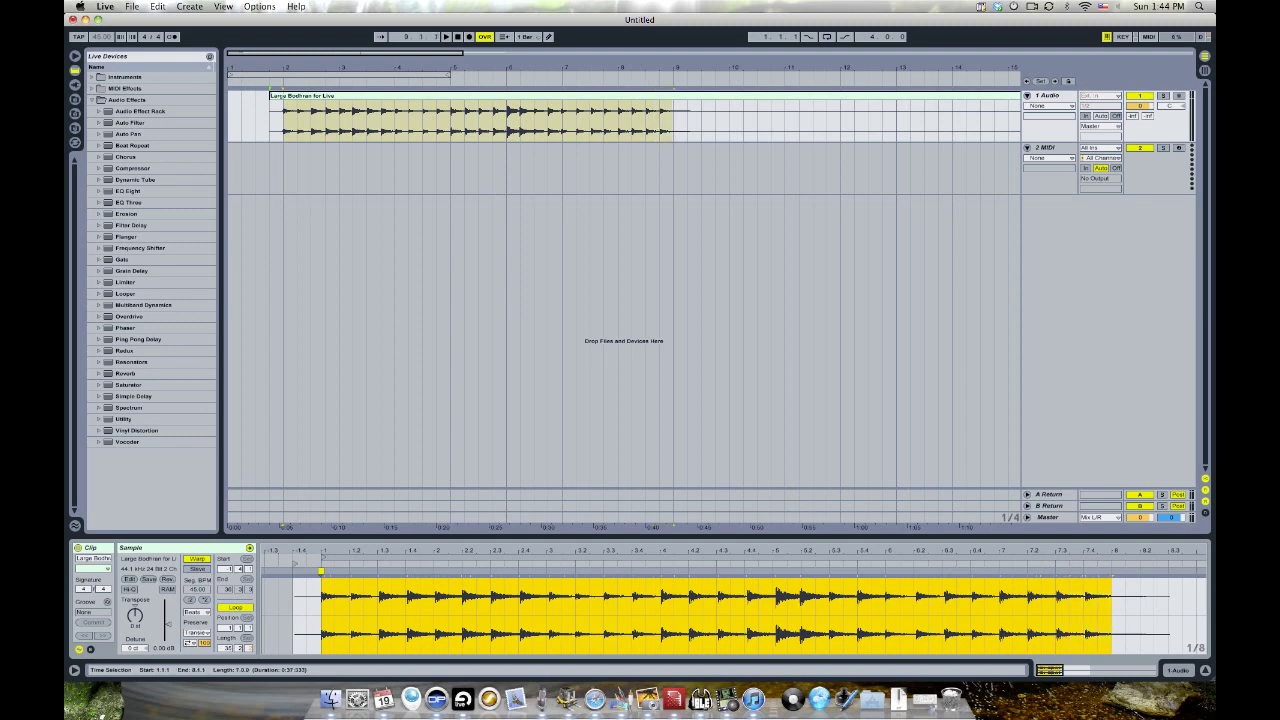
key(super+l)
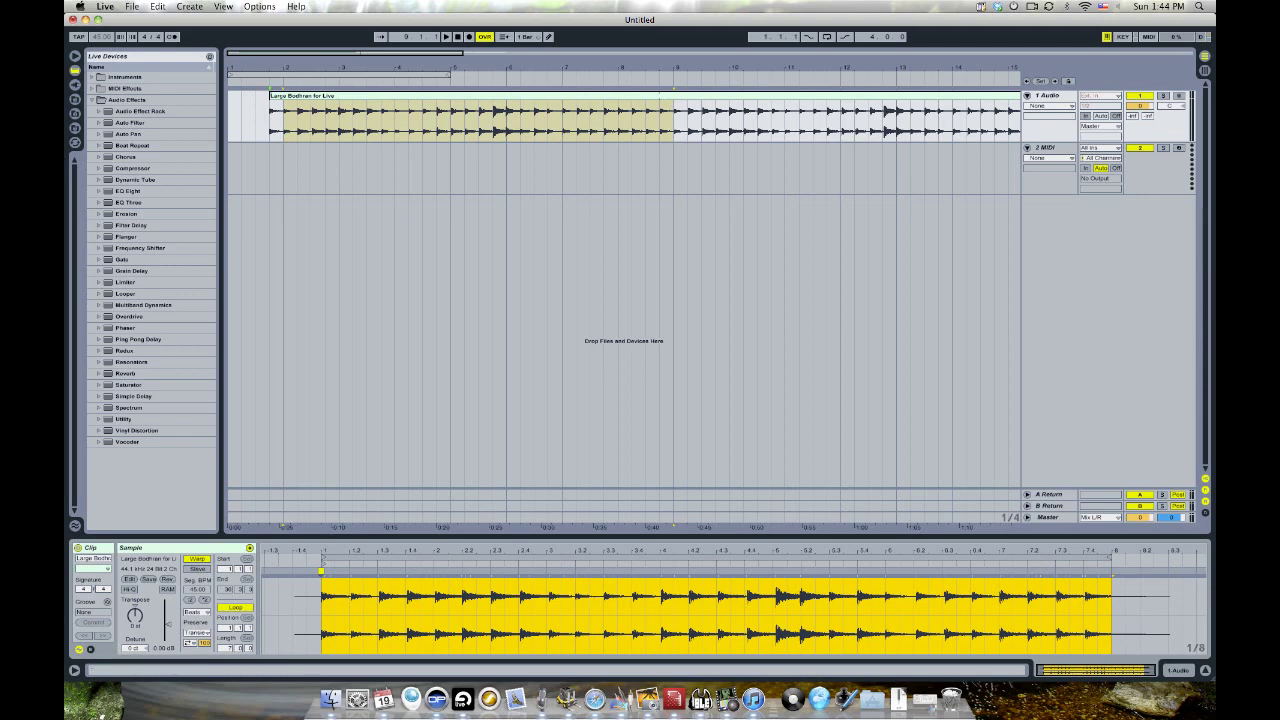
drag(321, 563, 295, 563)
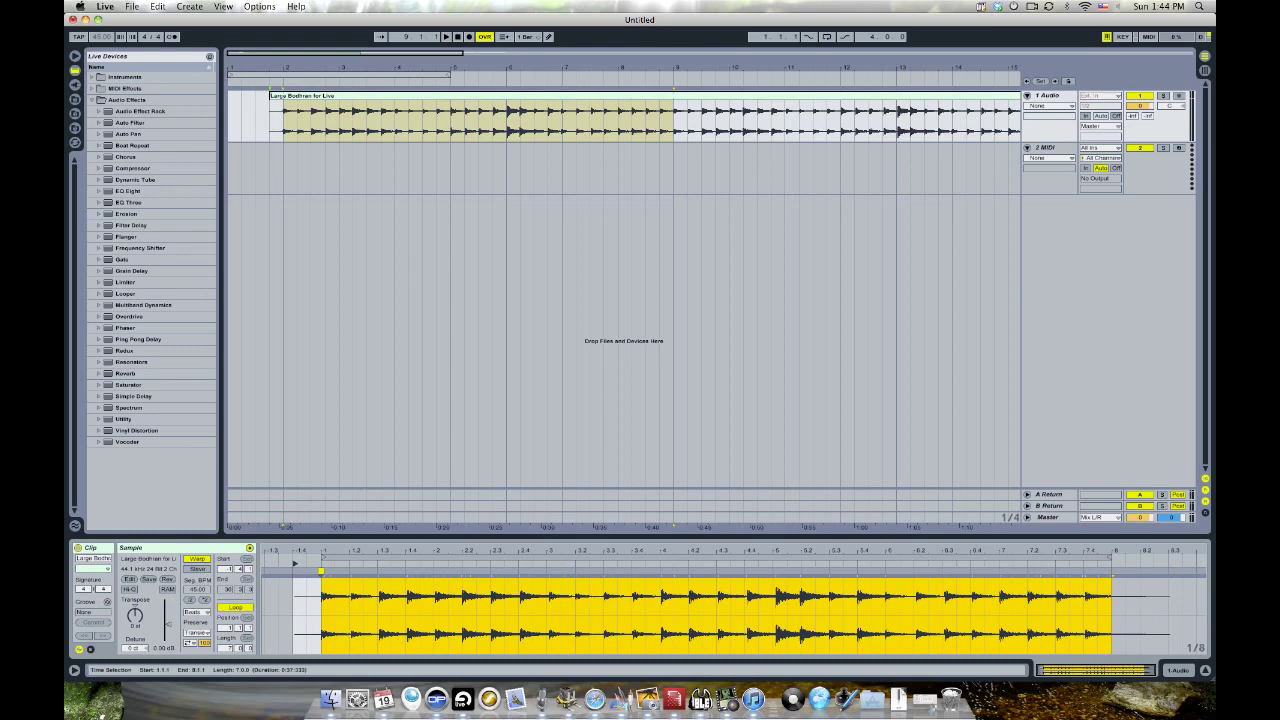
Try quantizing the selected seven bars to the current grid at 100% and undo the quantization
right_click(458, 619)
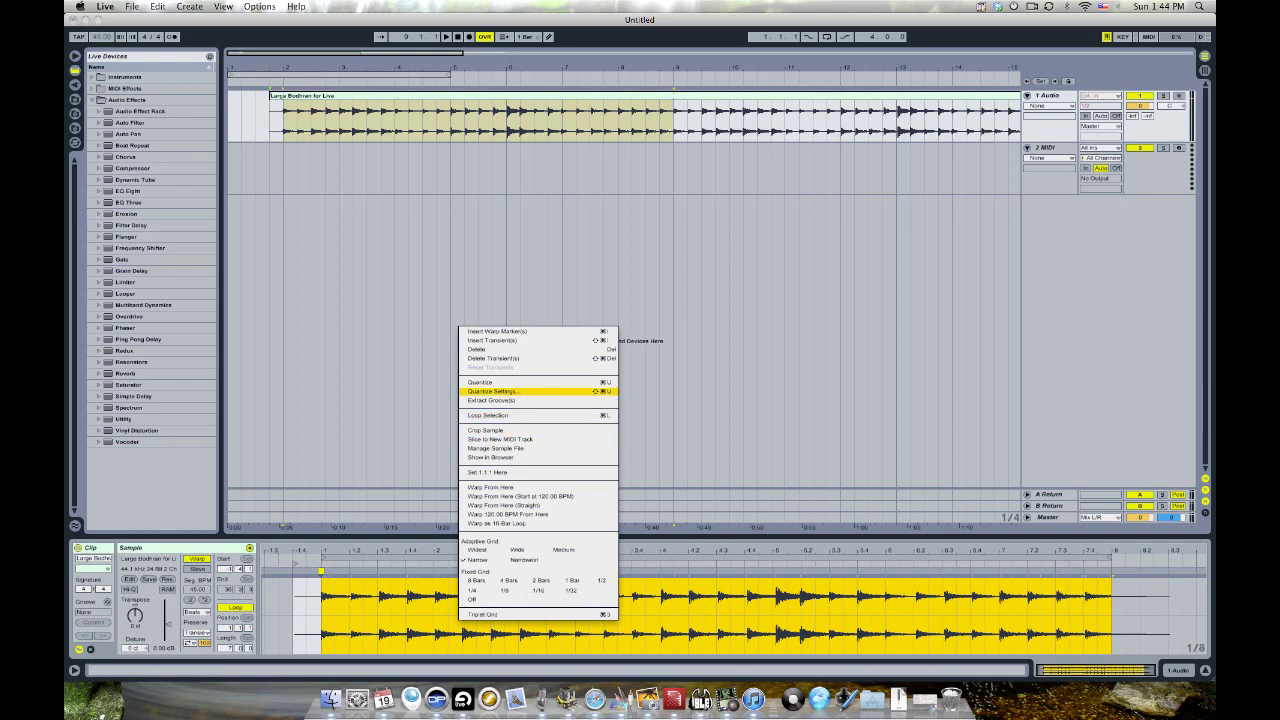
click(485, 382)
key(super+z)
right_click(538, 586)
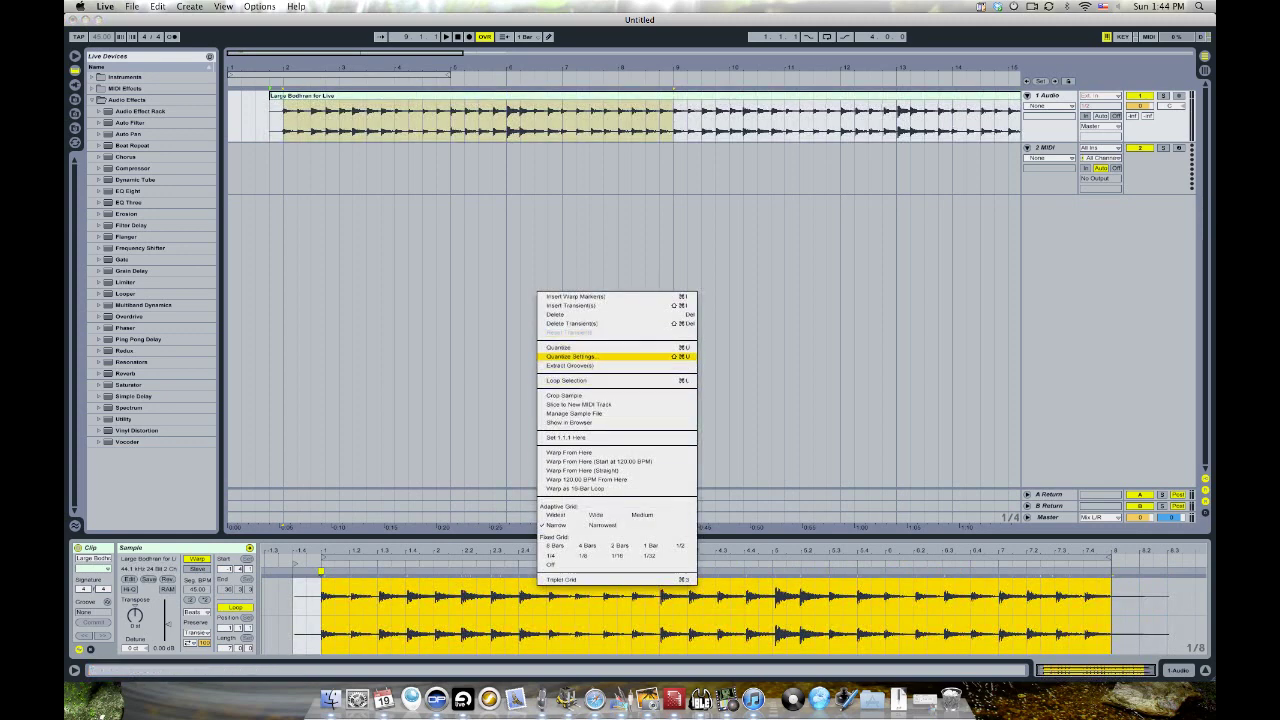
click(575, 356)
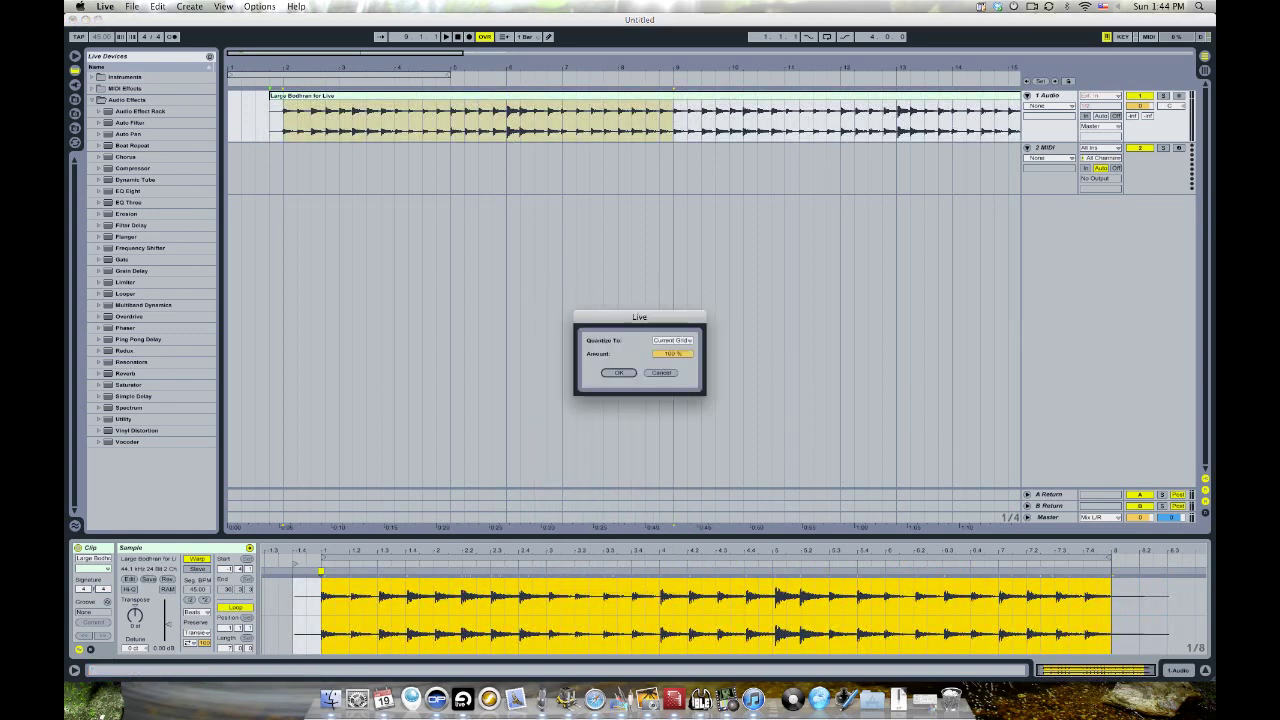
key(Return)
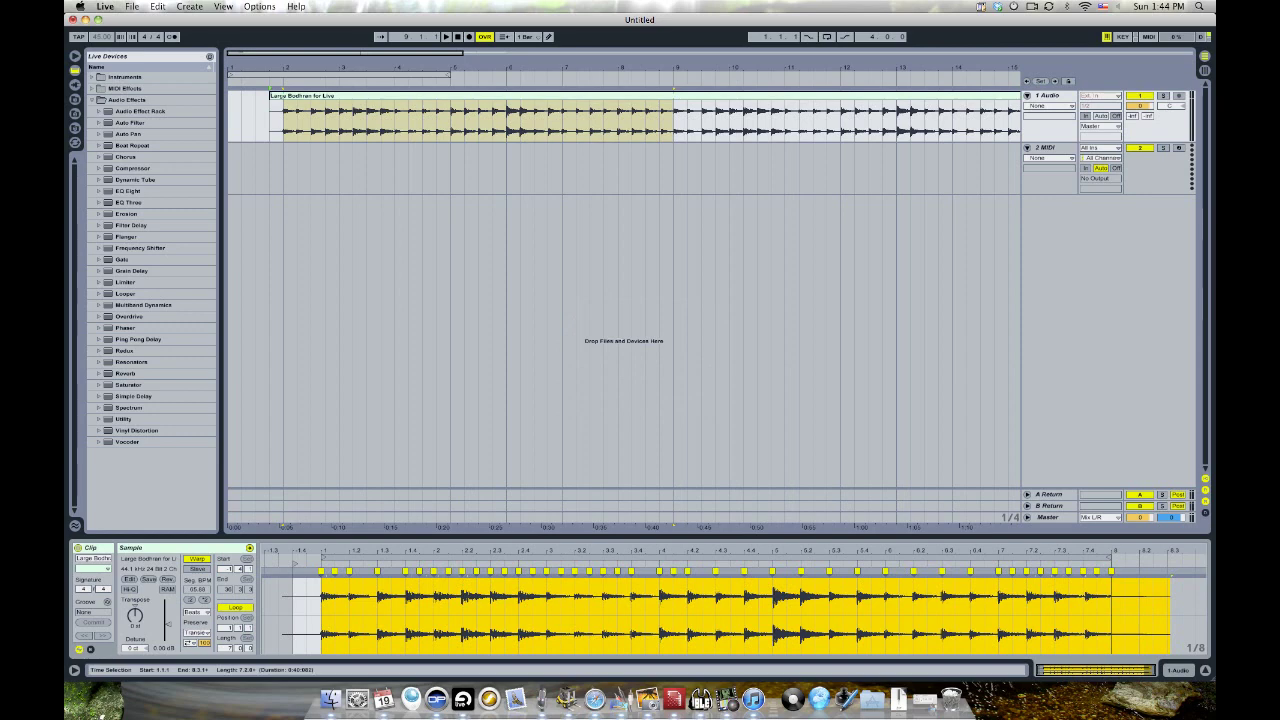
key(super+z)
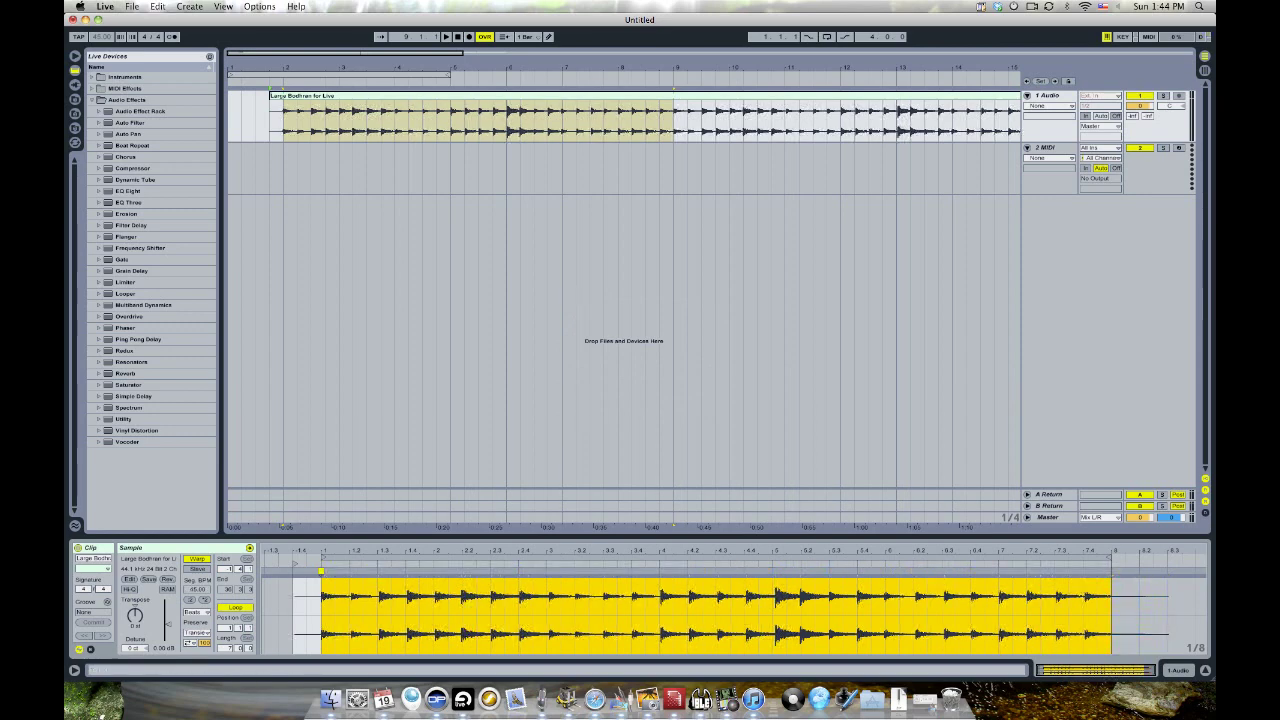
Quantize the selected seven bars of the bodhran clip to the current grid
right_click(456, 604)
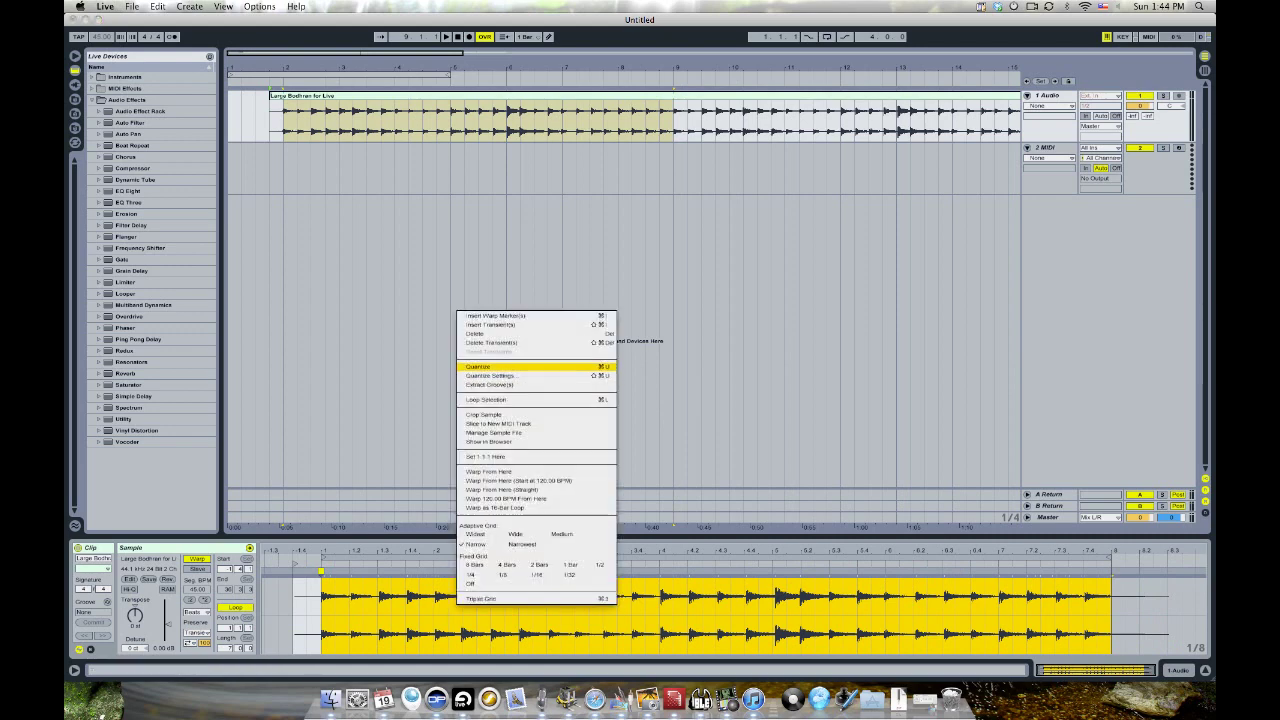
click(480, 366)
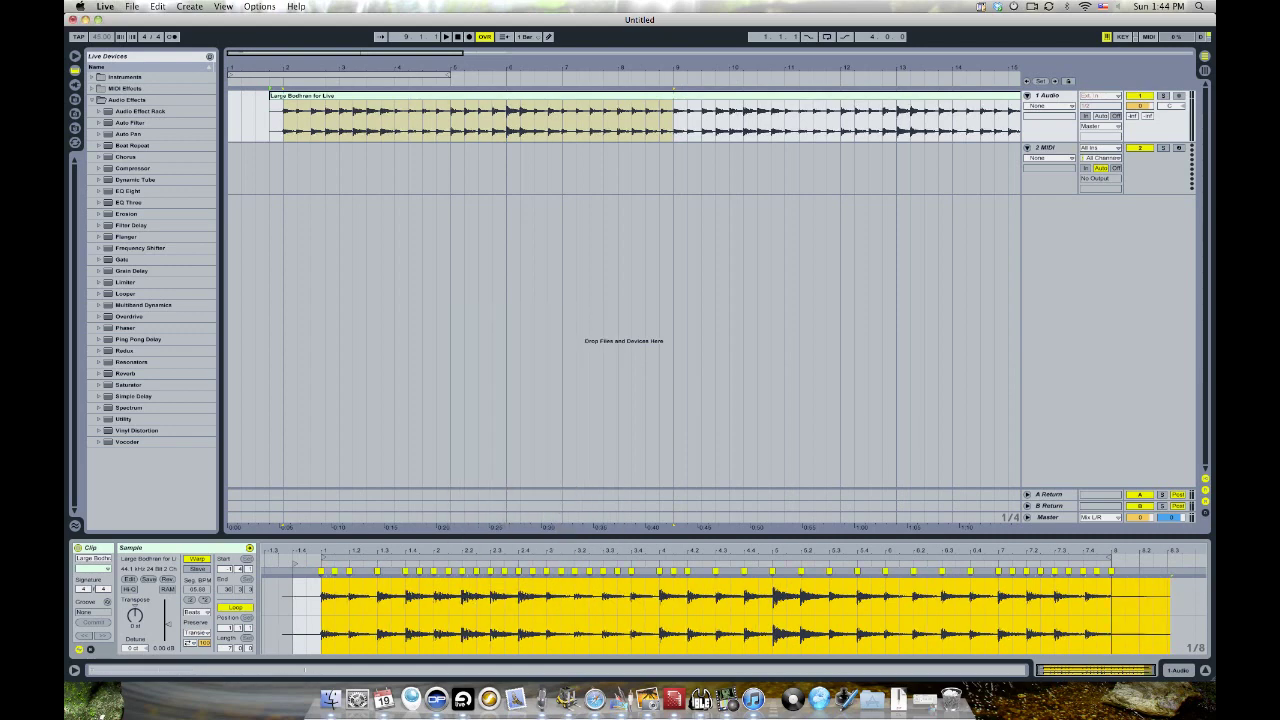
Delete the off-beat warp markers across the seven looped bars, keeping one marker on each beat
click(335, 614)
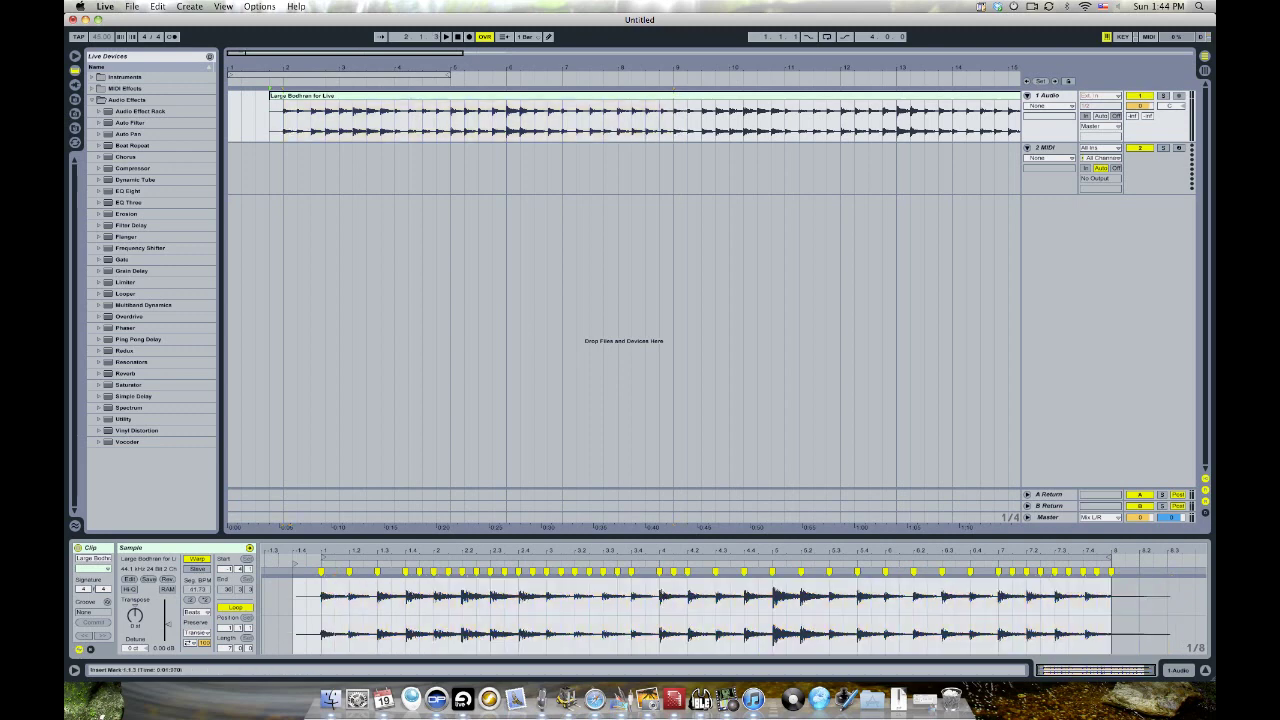
click(448, 600)
double_click(476, 571)
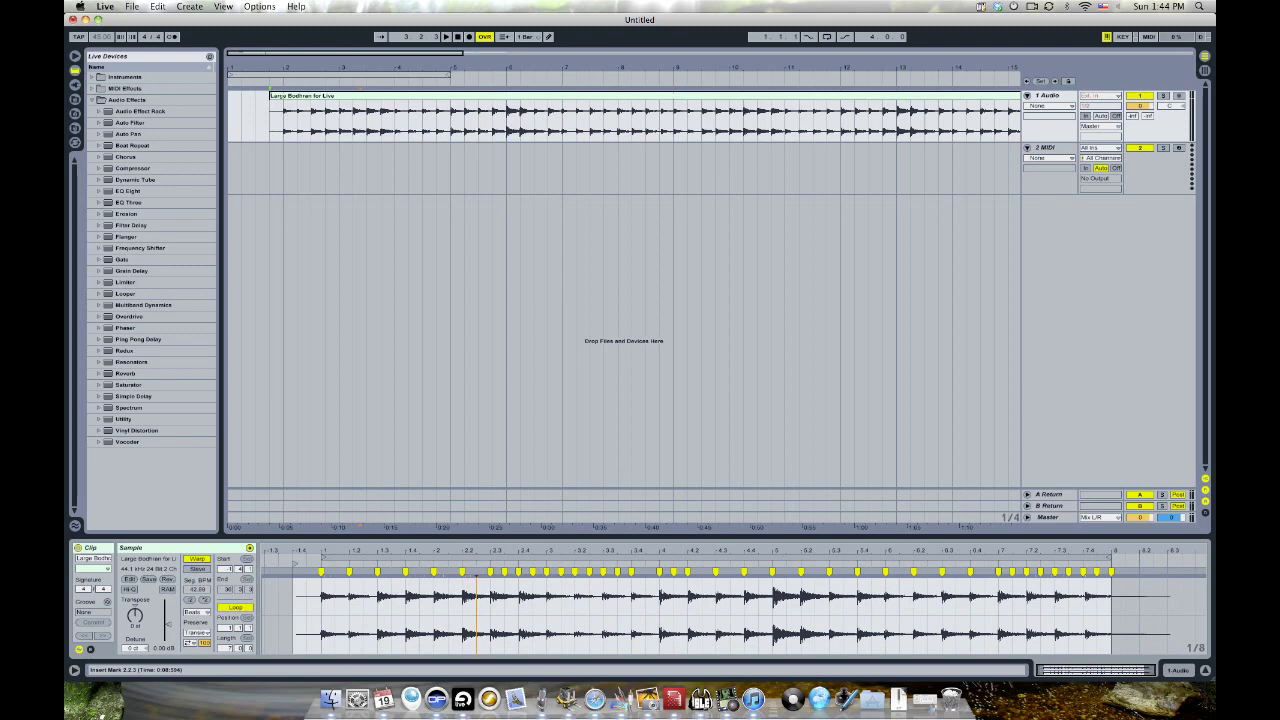
double_click(504, 571)
click(518, 597)
double_click(561, 571)
double_click(589, 571)
double_click(617, 571)
double_click(673, 571)
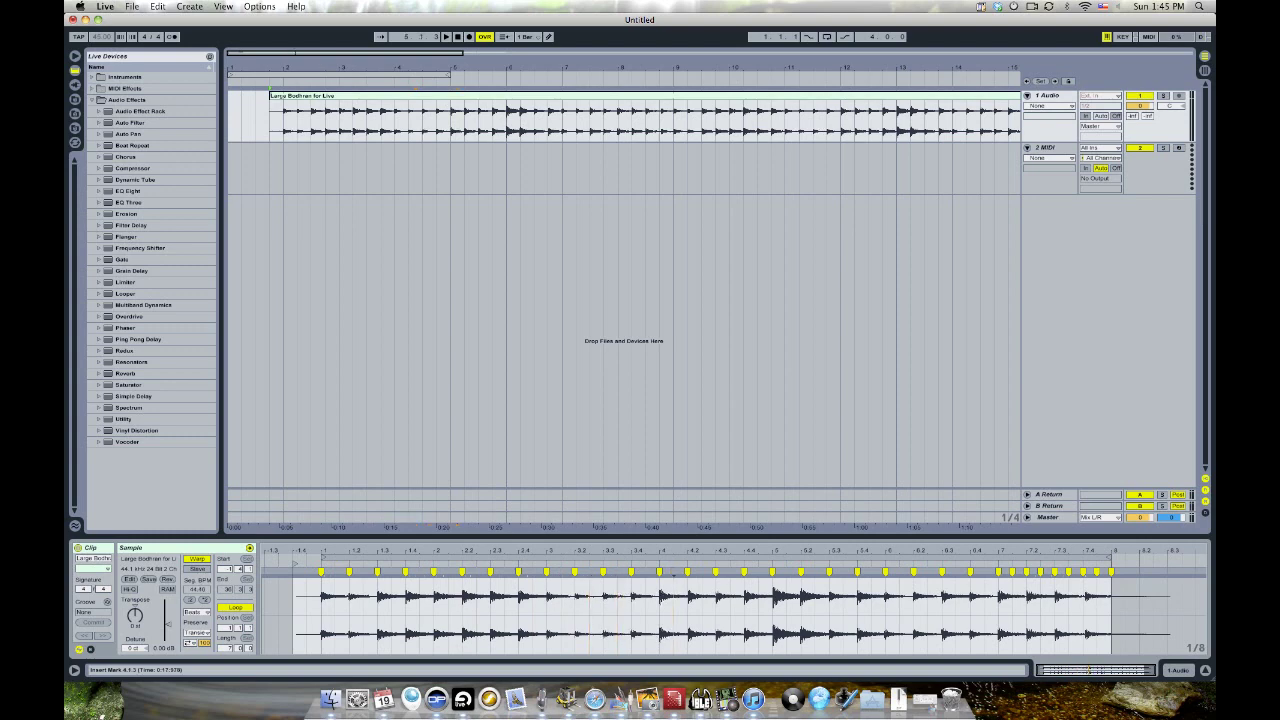
double_click(1012, 571)
double_click(1040, 571)
double_click(1069, 571)
double_click(1097, 571)
Play the warped clip in sync with Digital Performer and check the warp mode options, keeping Beats
key(space)
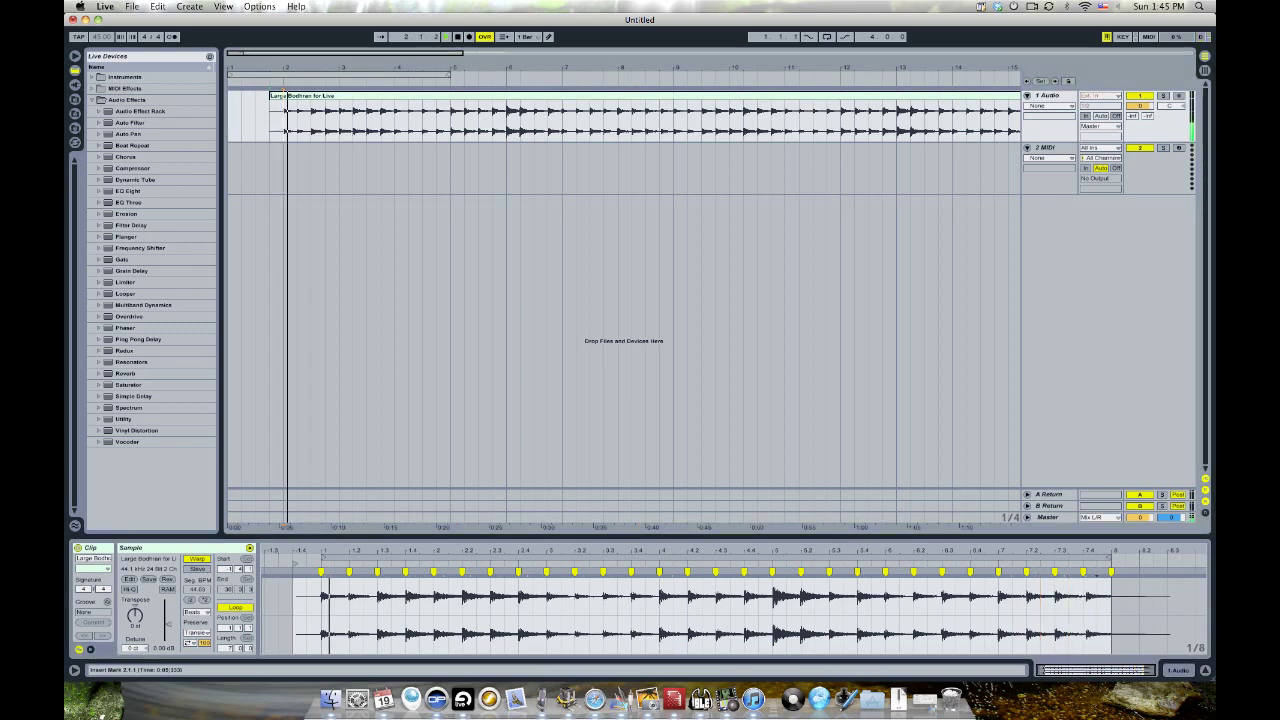
key(super+Tab)
key(super+Tab)
key(super+Tab)
key(super+Tab)
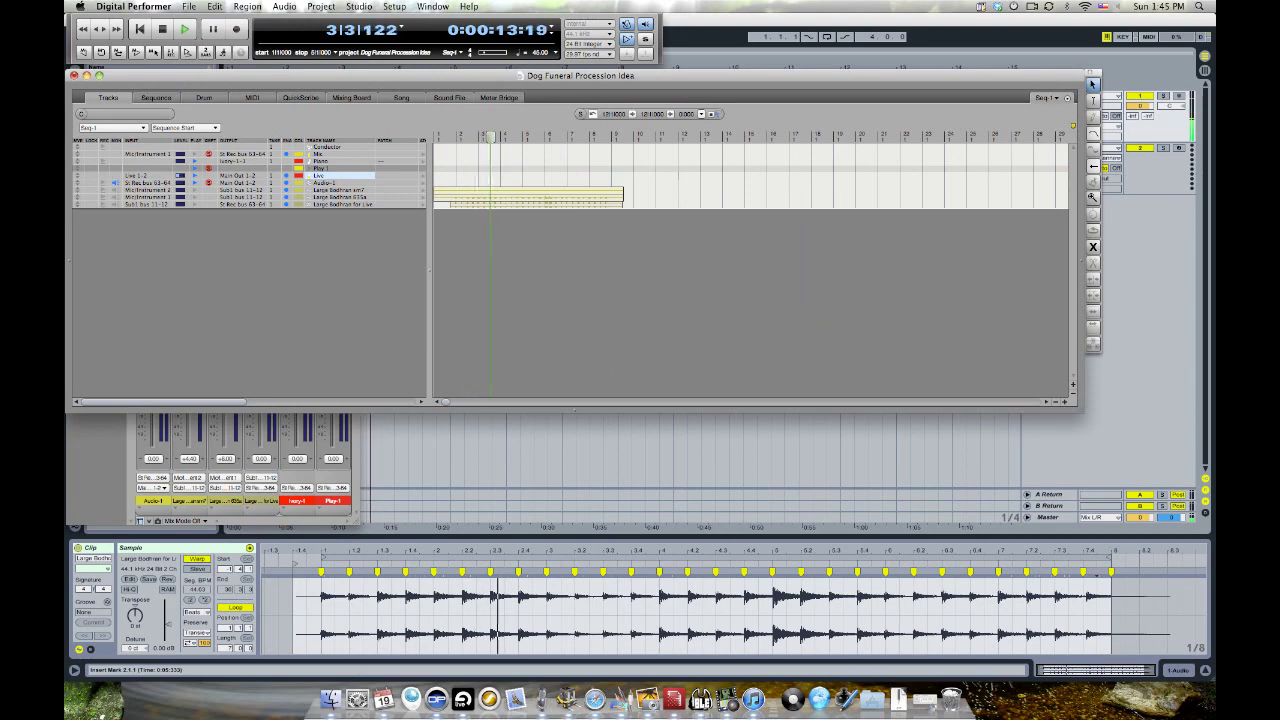
key(super+Tab)
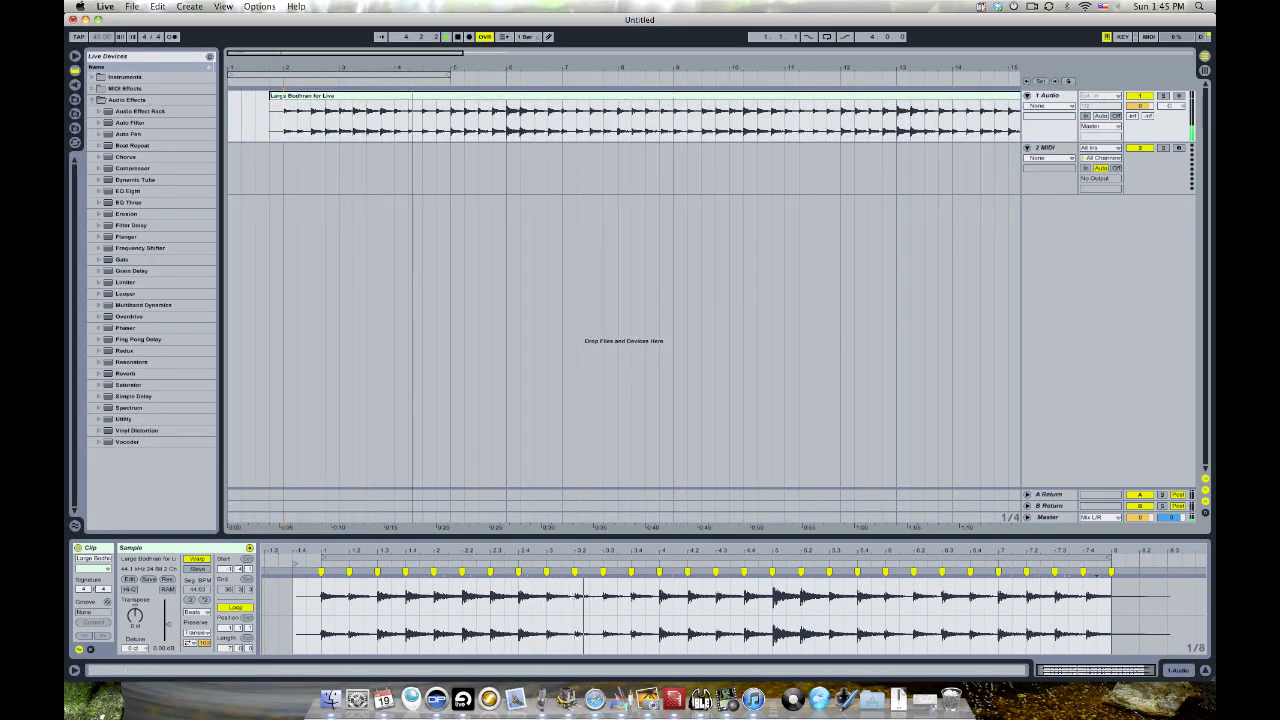
click(196, 611)
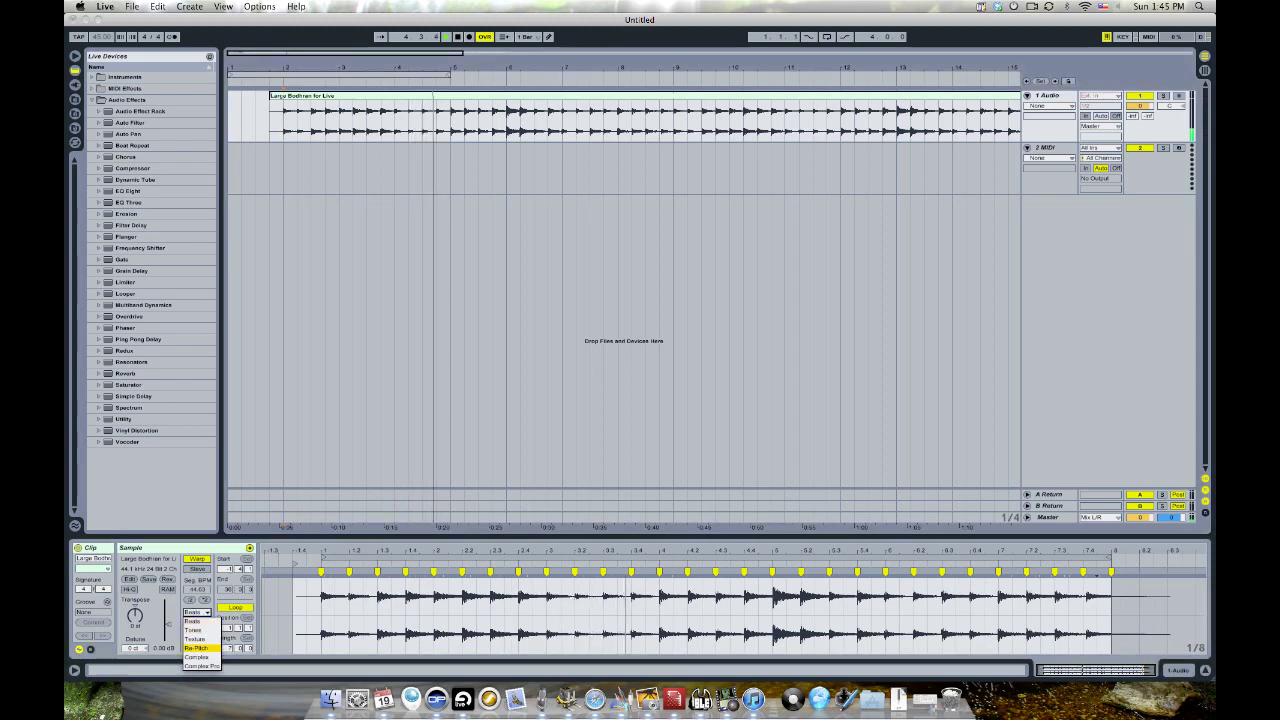
click(193, 621)
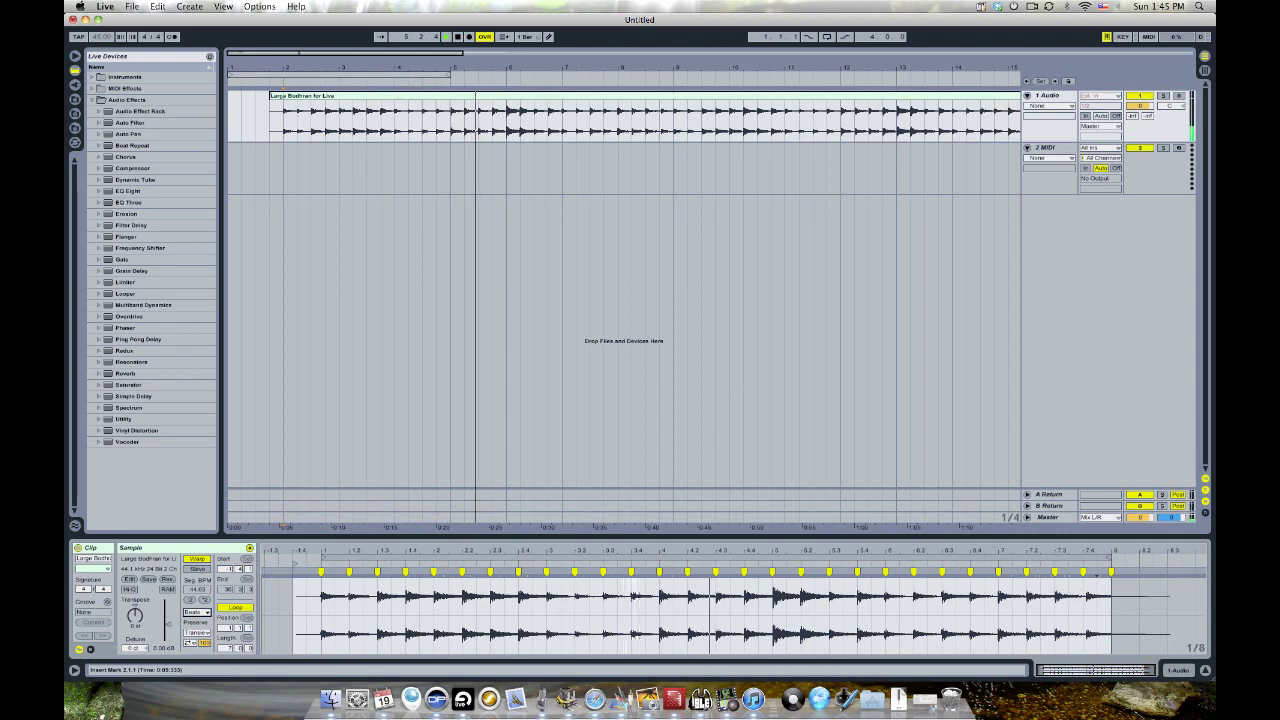
Switch to Digital Performer and add an aux track with the new stereo bundle bus 61-62 as its input
key(super+Tab)
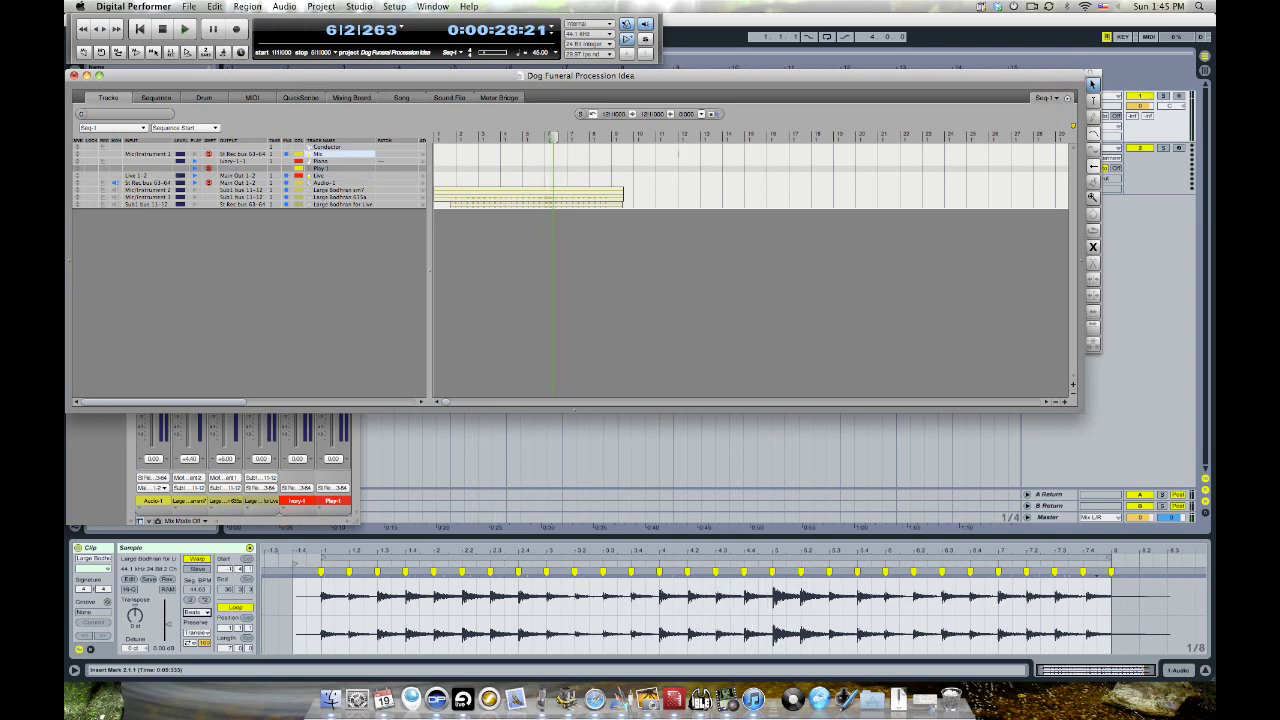
key(super+shift+a)
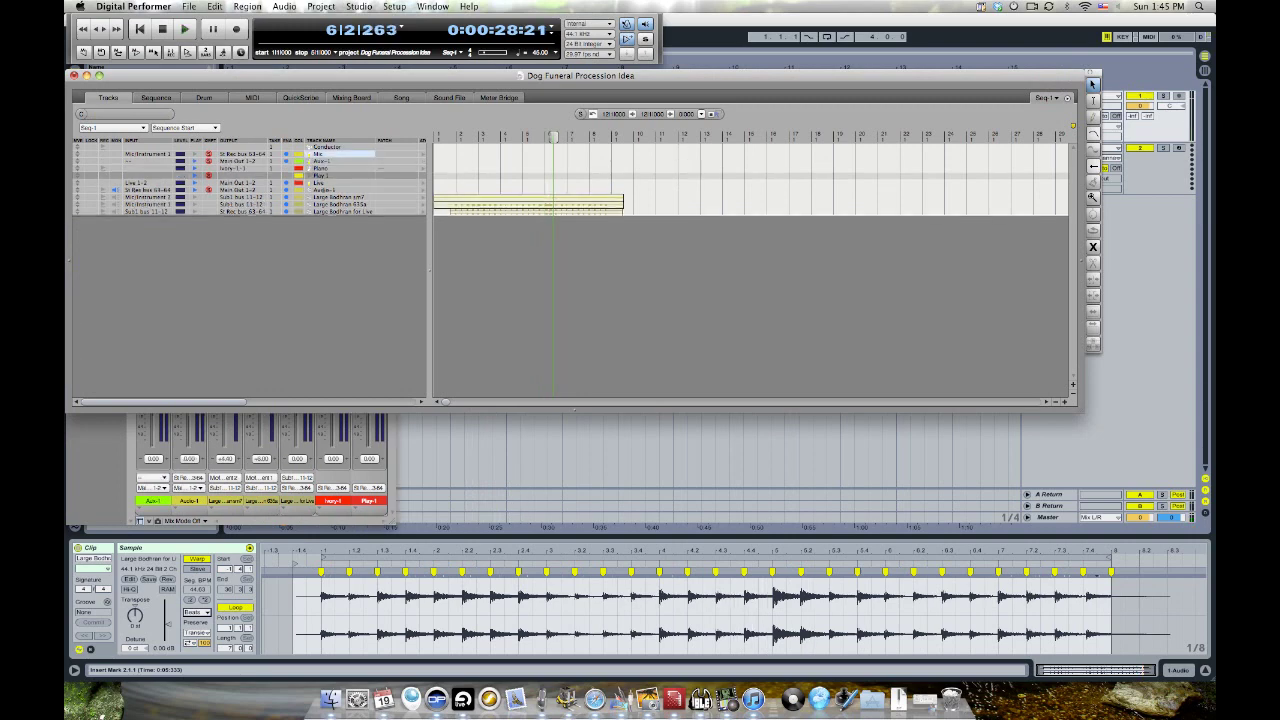
click(145, 161)
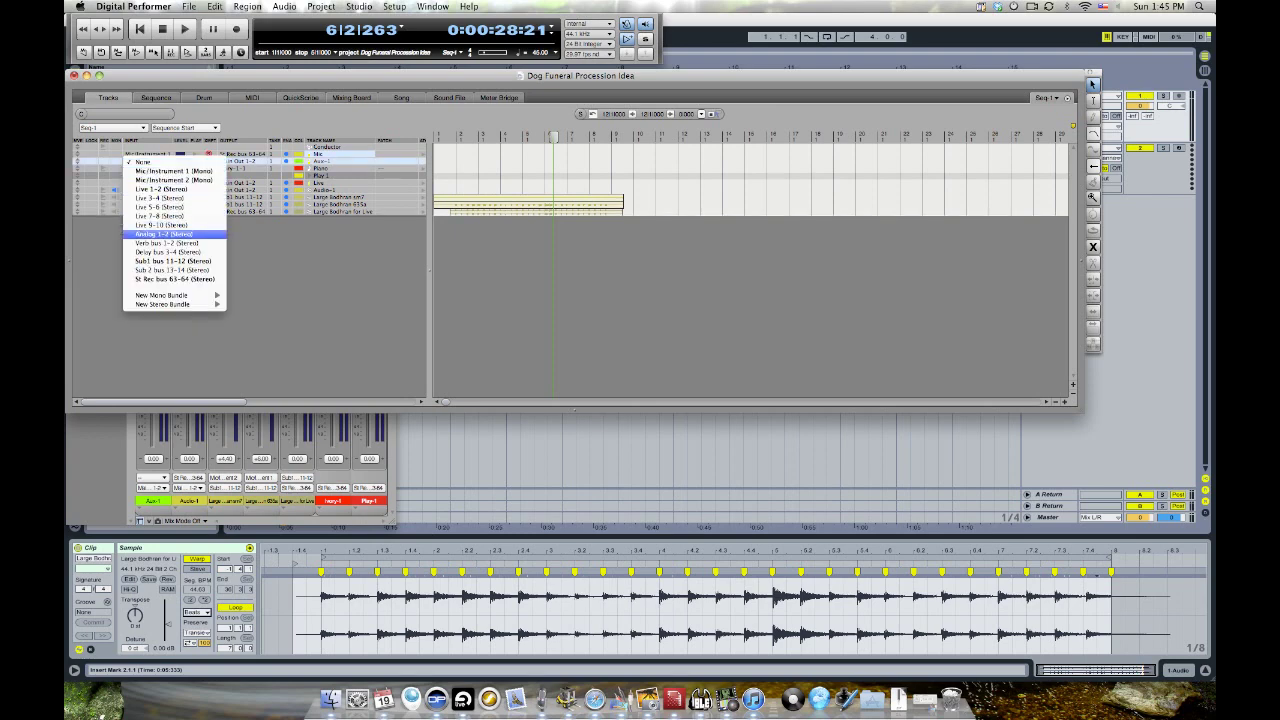
mouse_move(170, 303)
mouse_move(320, 670)
click(300, 662)
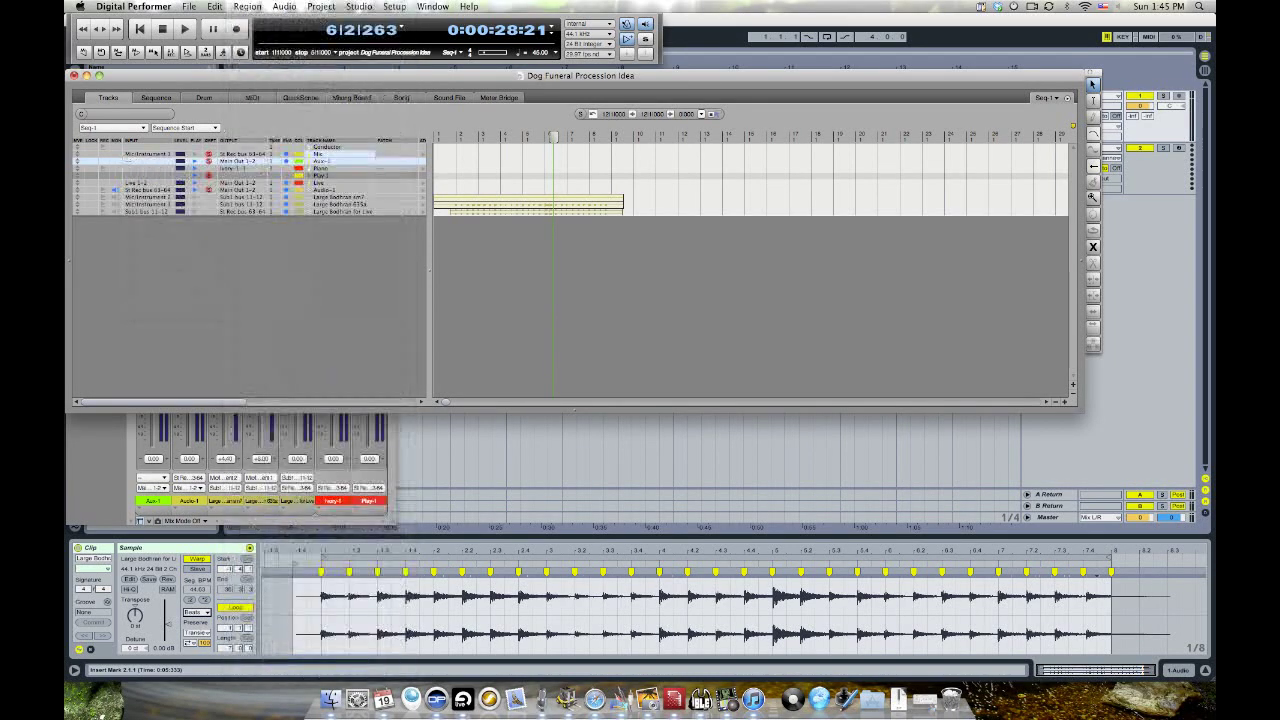
Rename the new aux track Click Input
alt+click(319, 161)
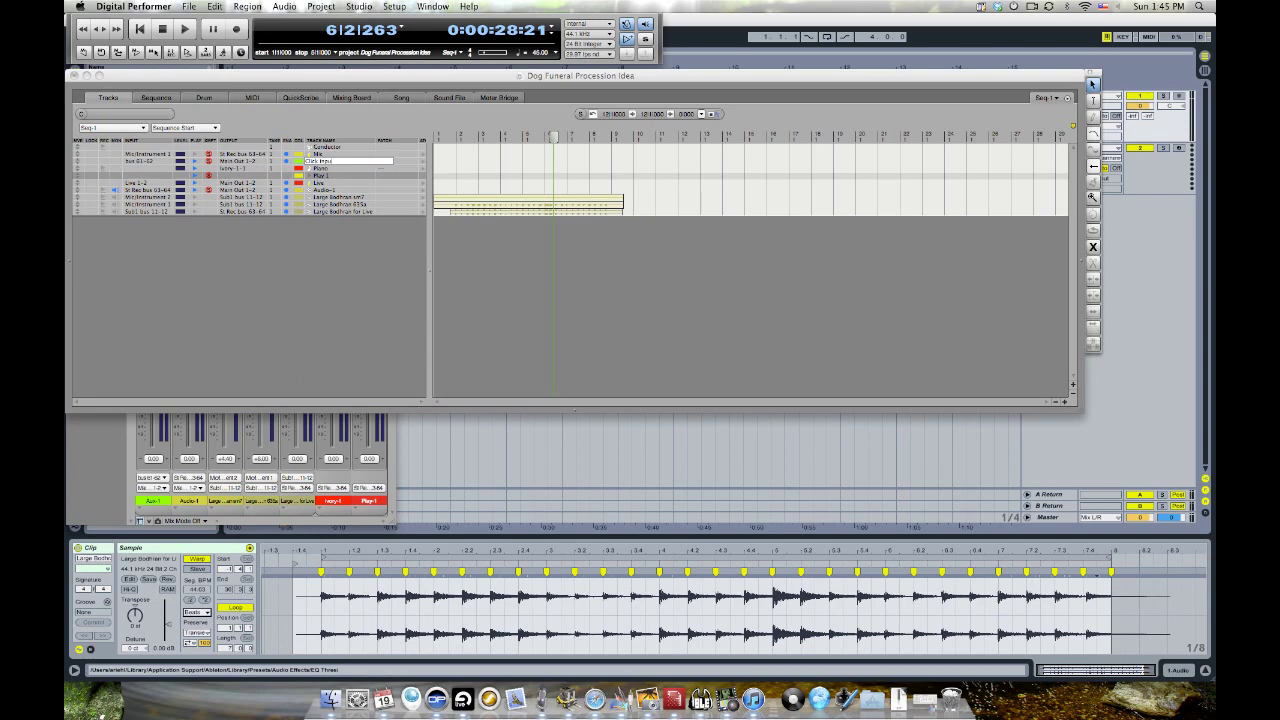
key(Return)
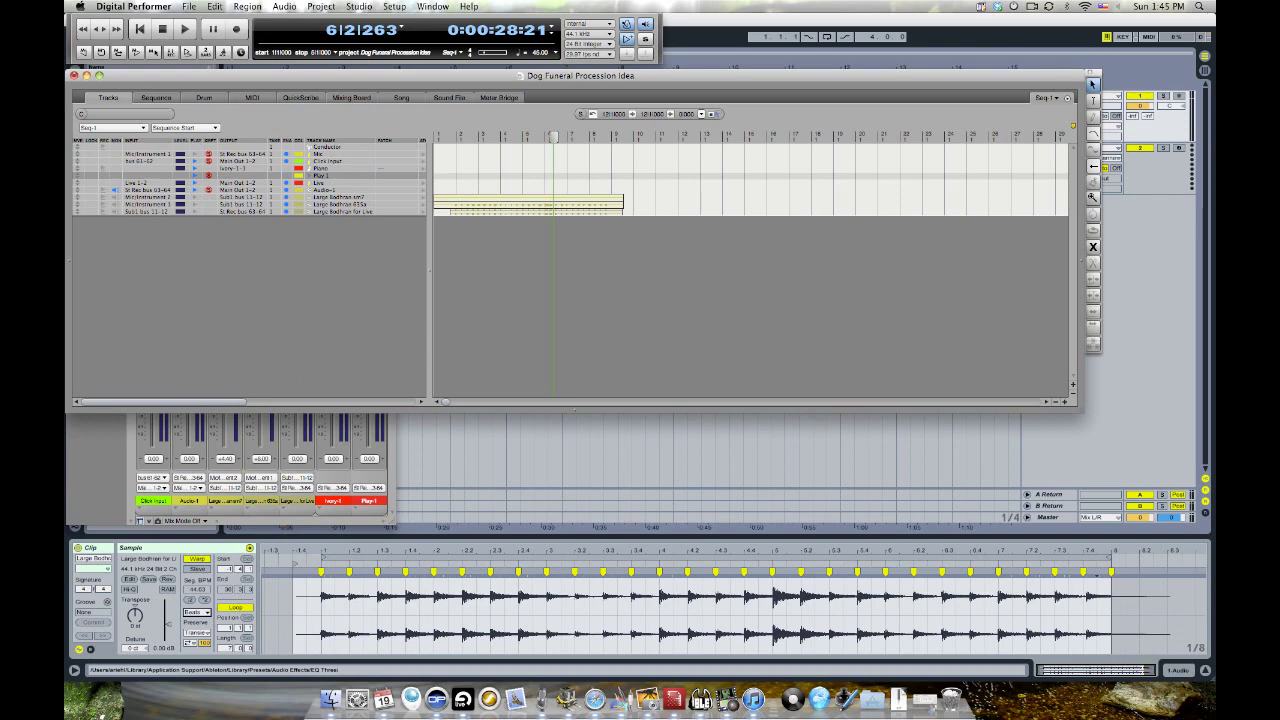
Set the audio click's output to bus 61-62 in the click preferences
key(super+comma)
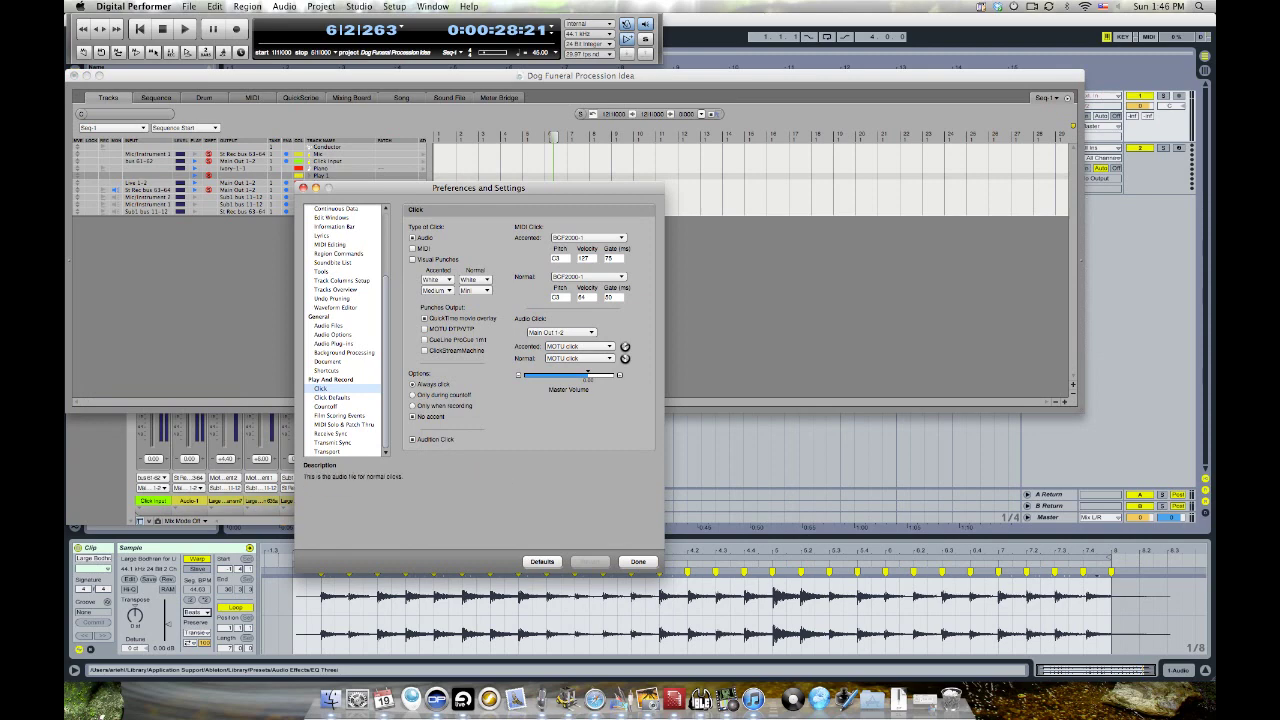
click(561, 332)
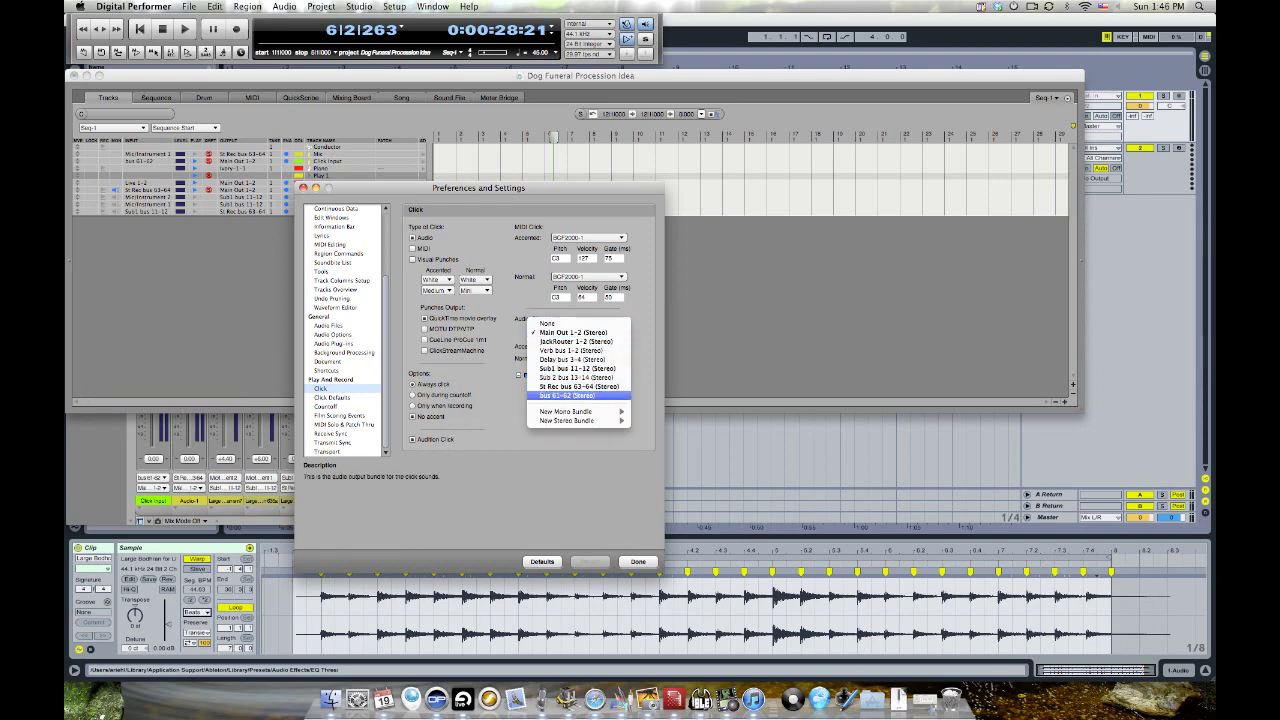
click(567, 395)
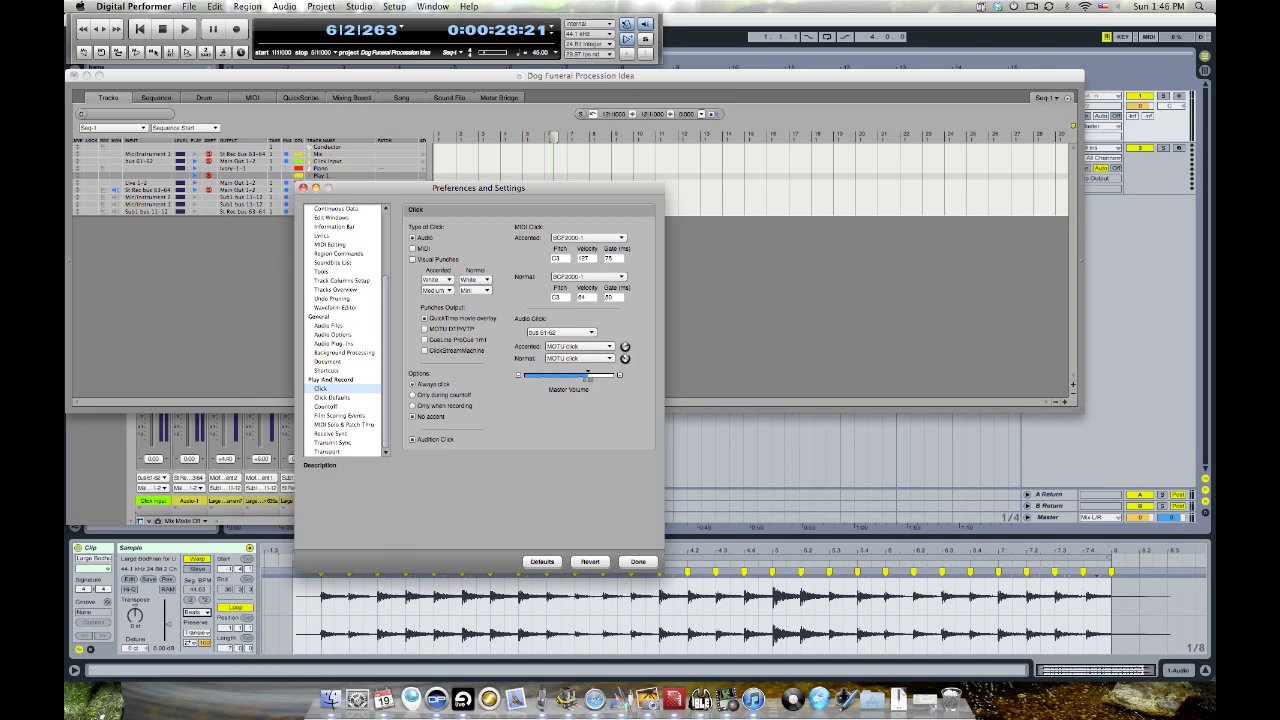
key(Return)
Add a send from the Click Input channel to JackRouter 1-2 in the Mixing Board
key(shift+m)
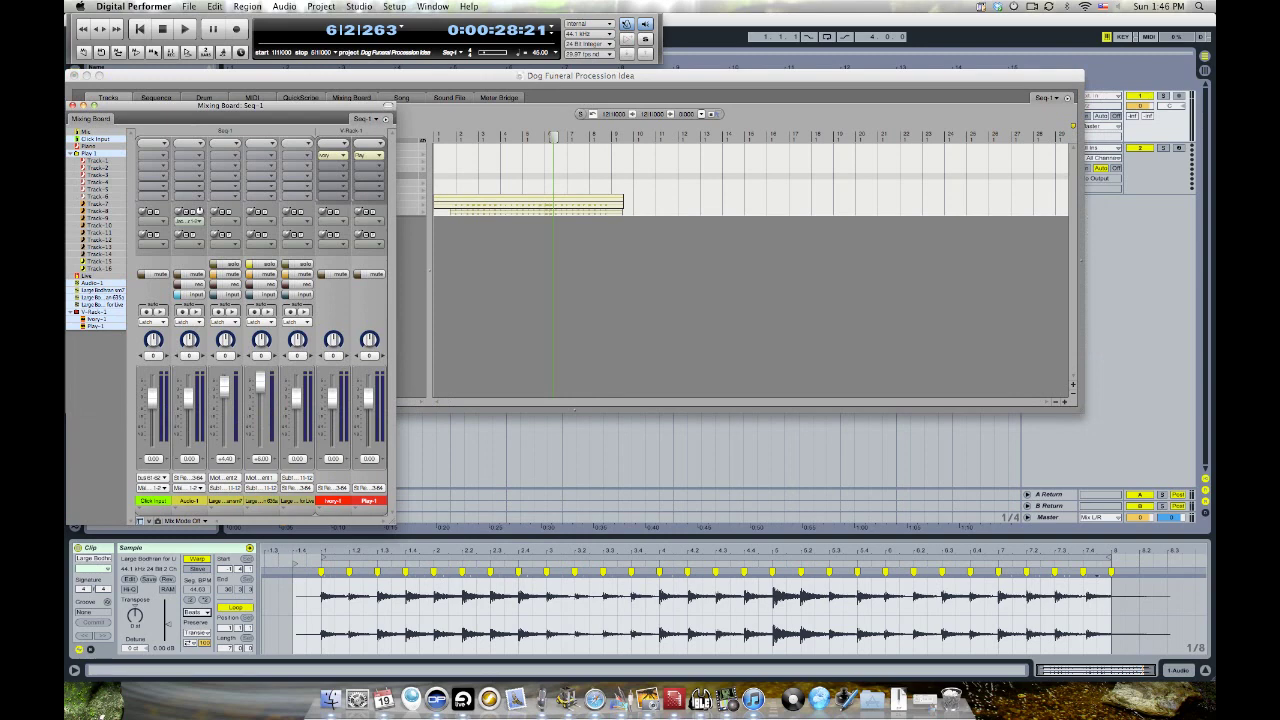
click(153, 221)
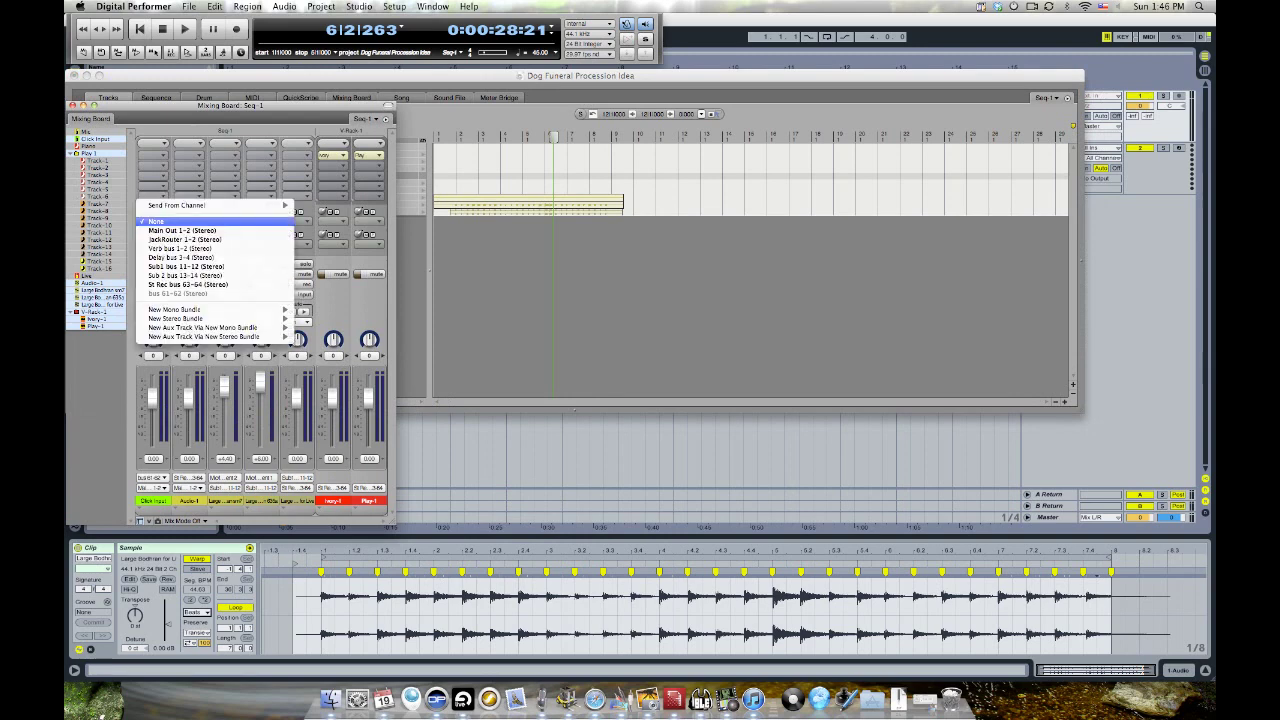
click(180, 239)
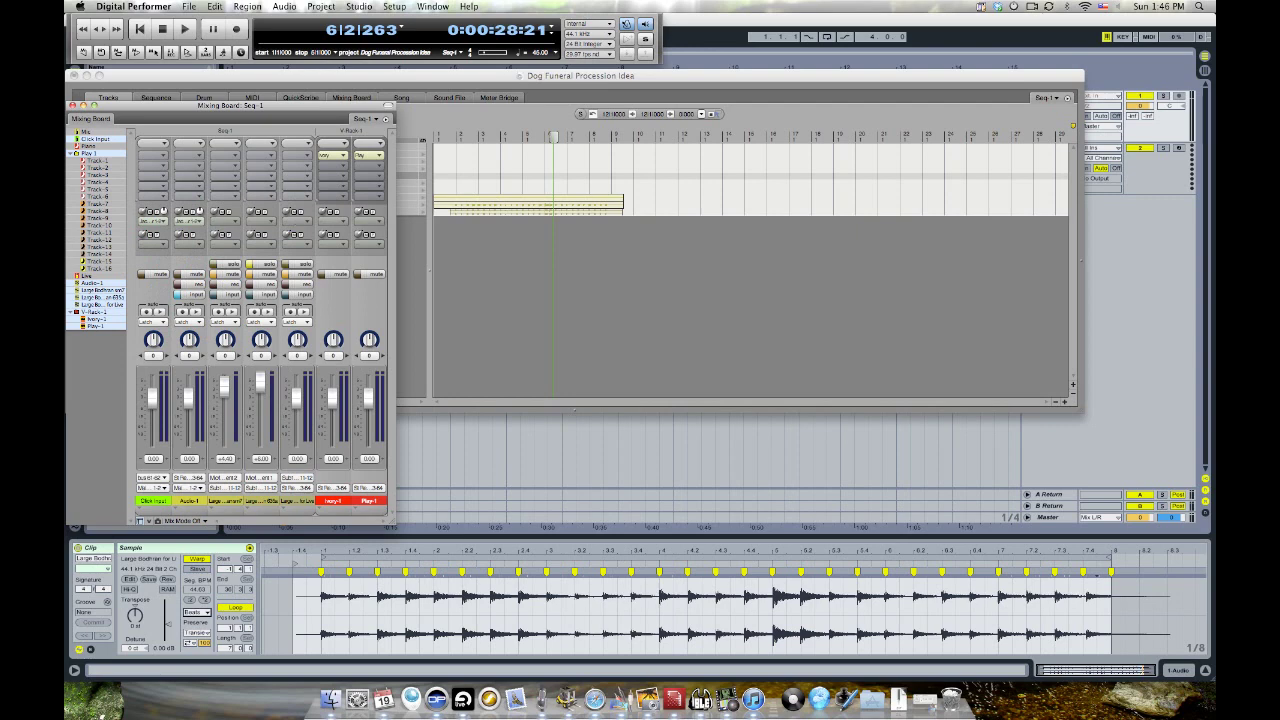
key(shift+m)
Start playback and route the Live track's output to St Rec bus 63-64
key(space)
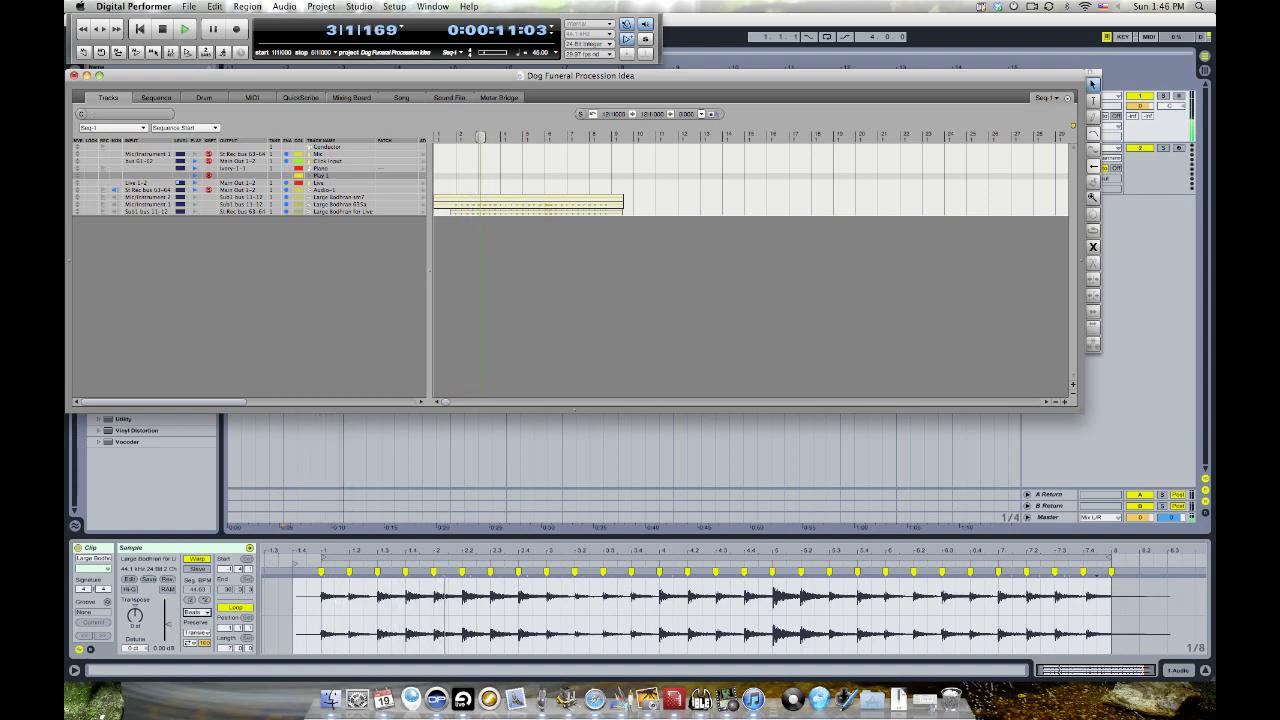
click(240, 183)
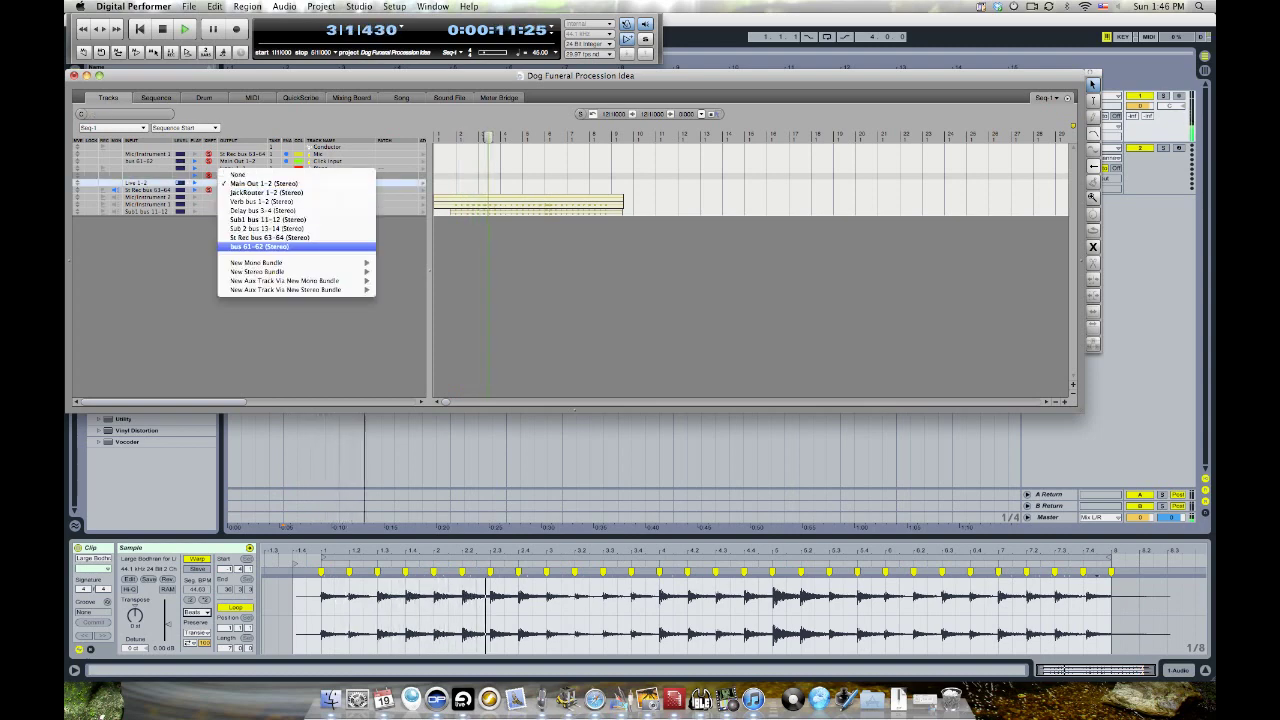
click(270, 237)
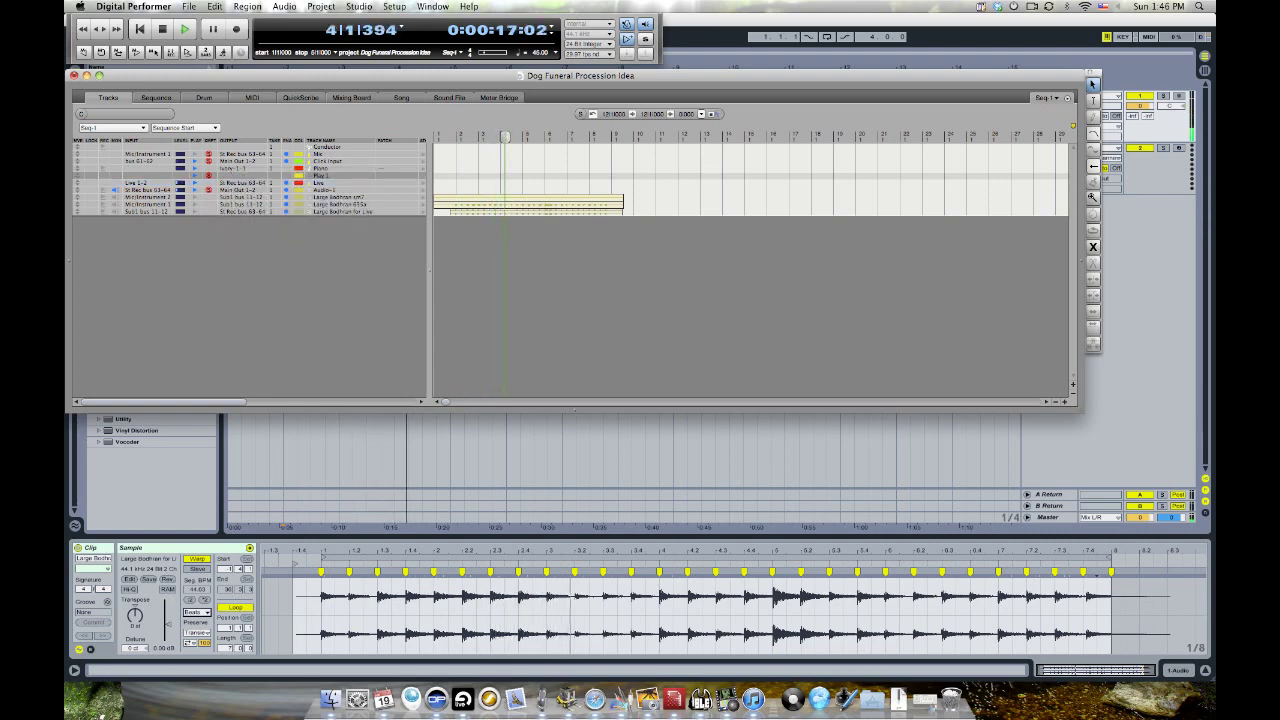
Set the Click Input channel's input to St Rec bus 63-64 in the Mixing Board
key(shift+m)
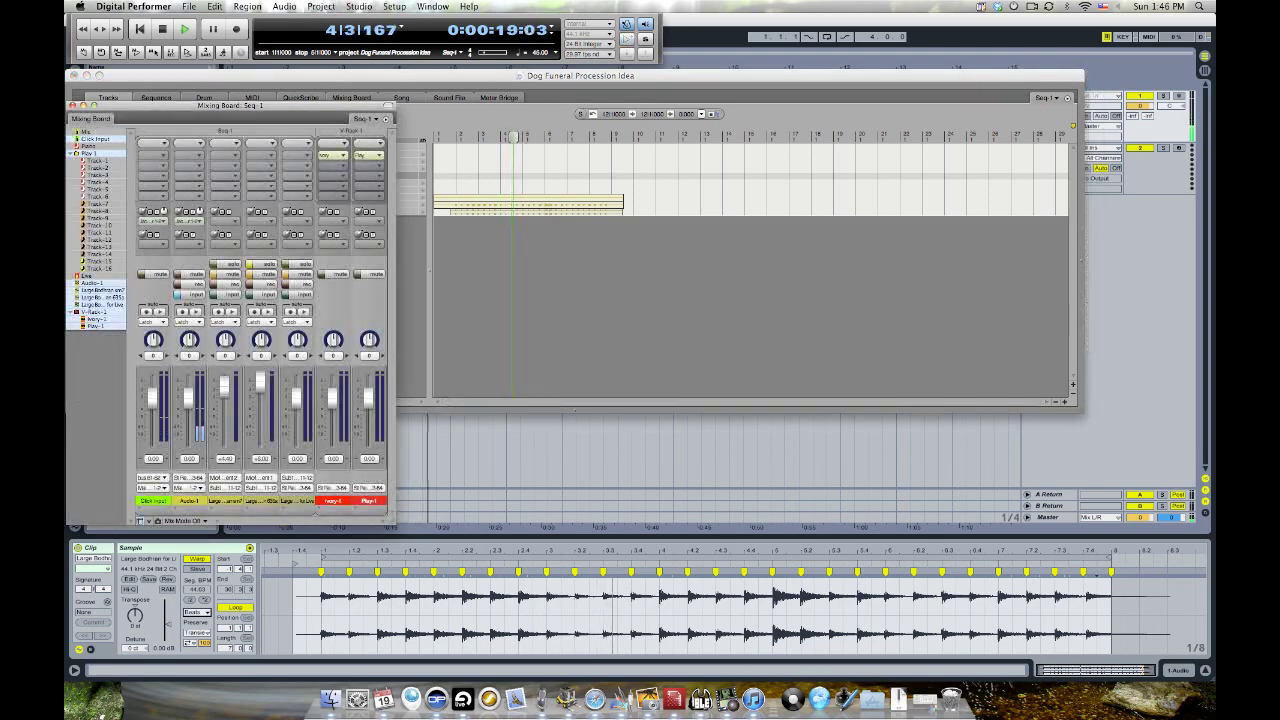
click(153, 477)
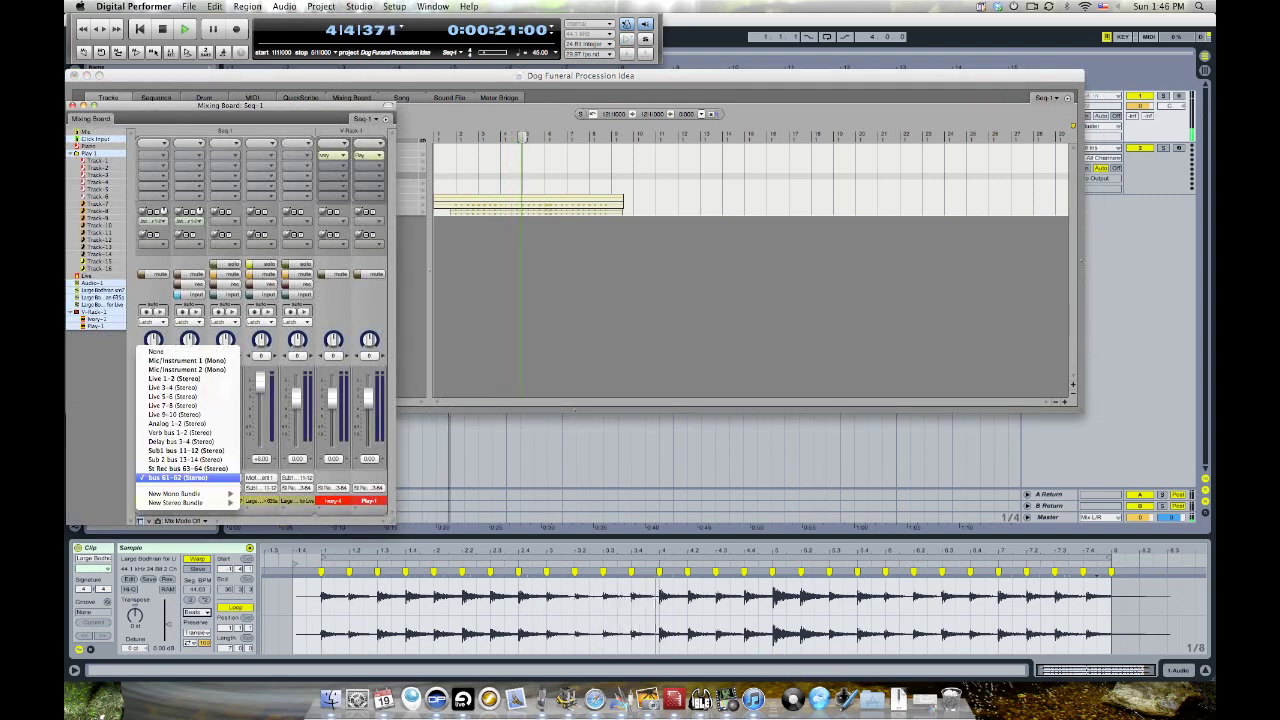
click(187, 468)
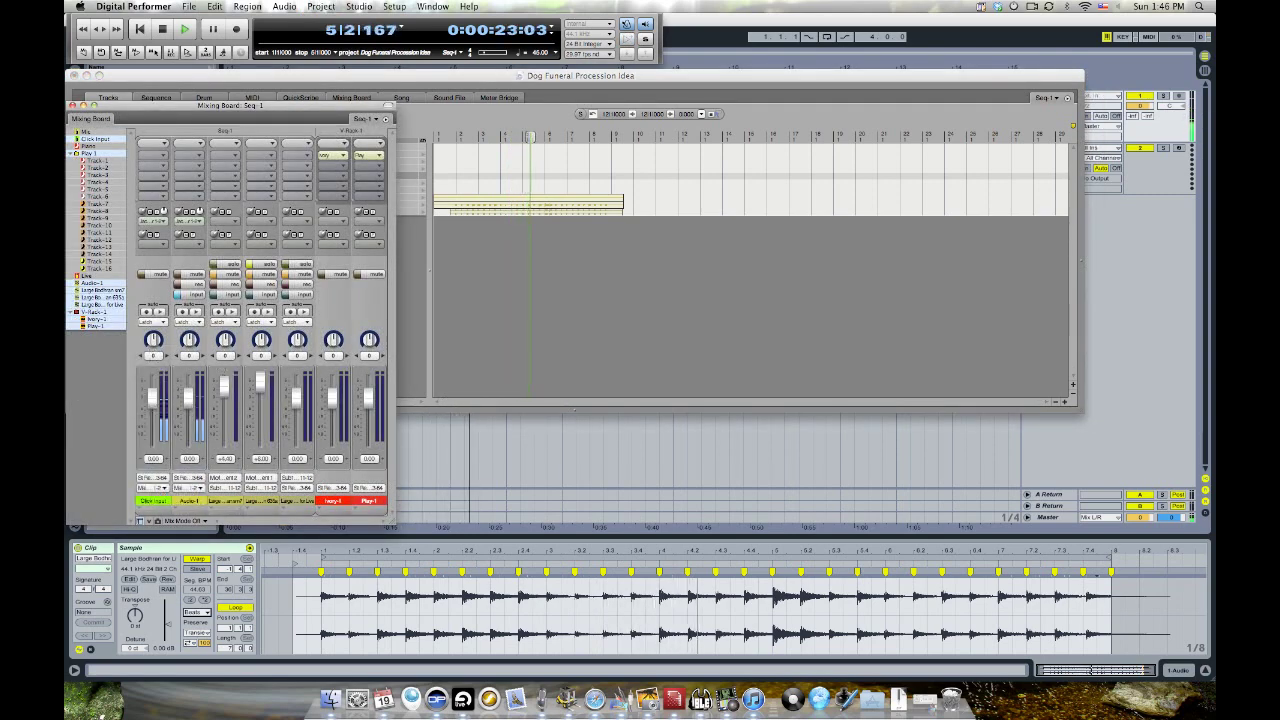
Remove the JackRouter send from the Click Input channel and close the Mixing Board
click(153, 219)
click(182, 212)
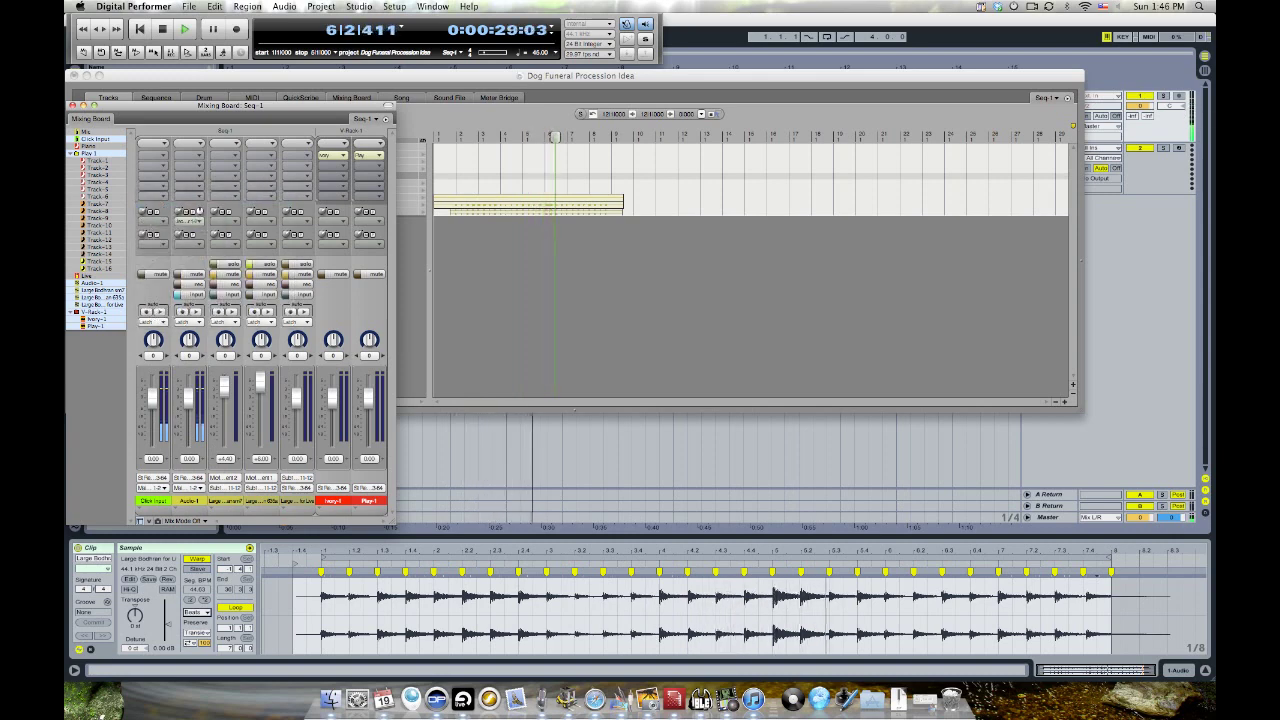
key(shift+m)
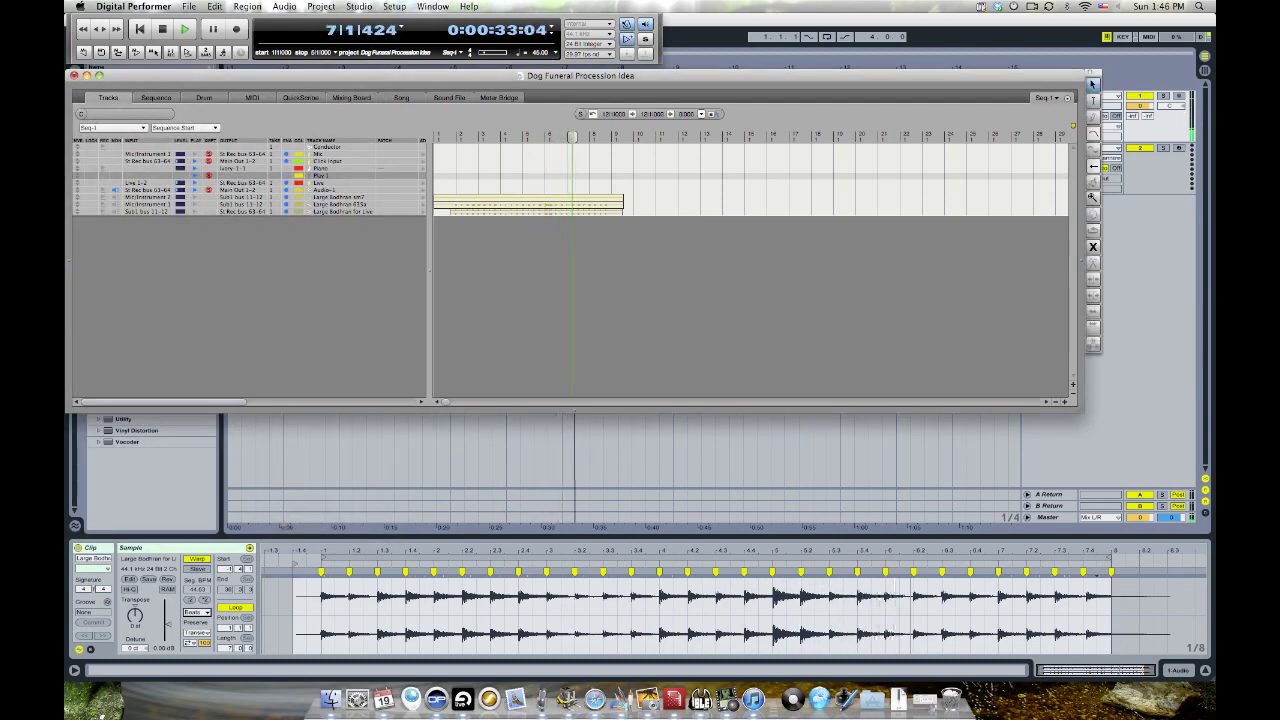
Route the Click Input track's output to St Rec bus 63-64 and dismiss the error dialog
click(238, 161)
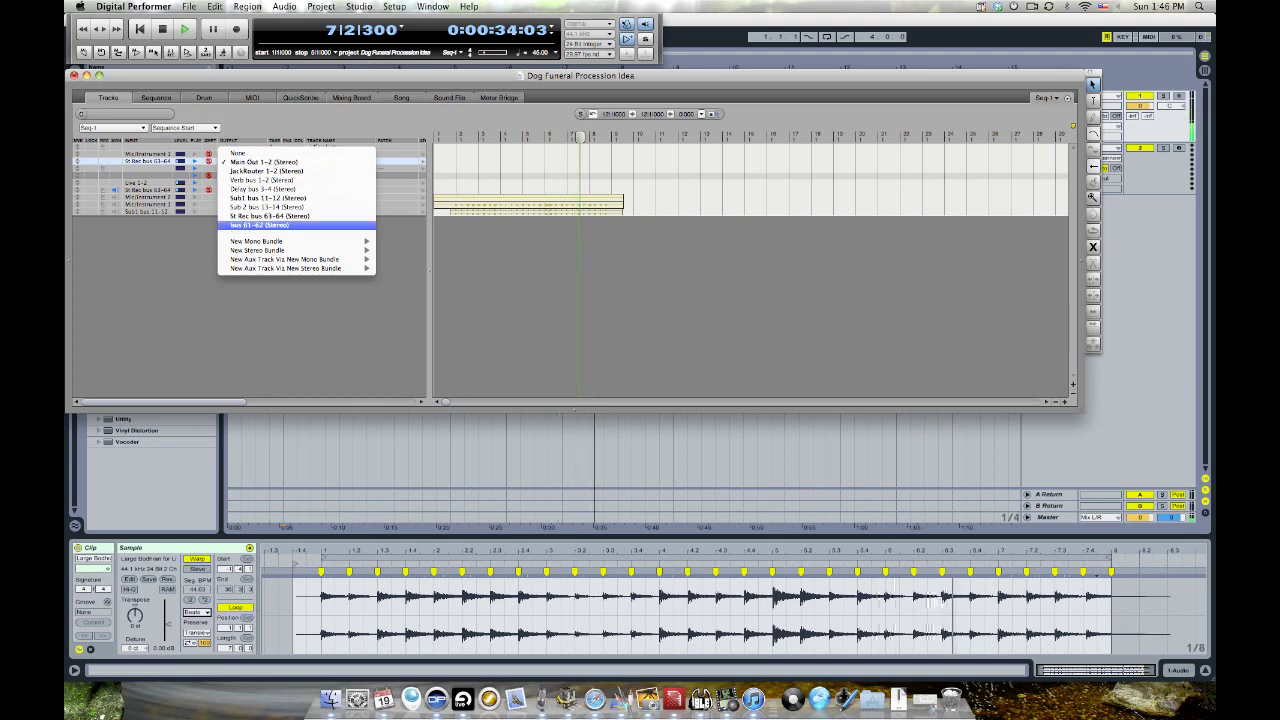
click(269, 216)
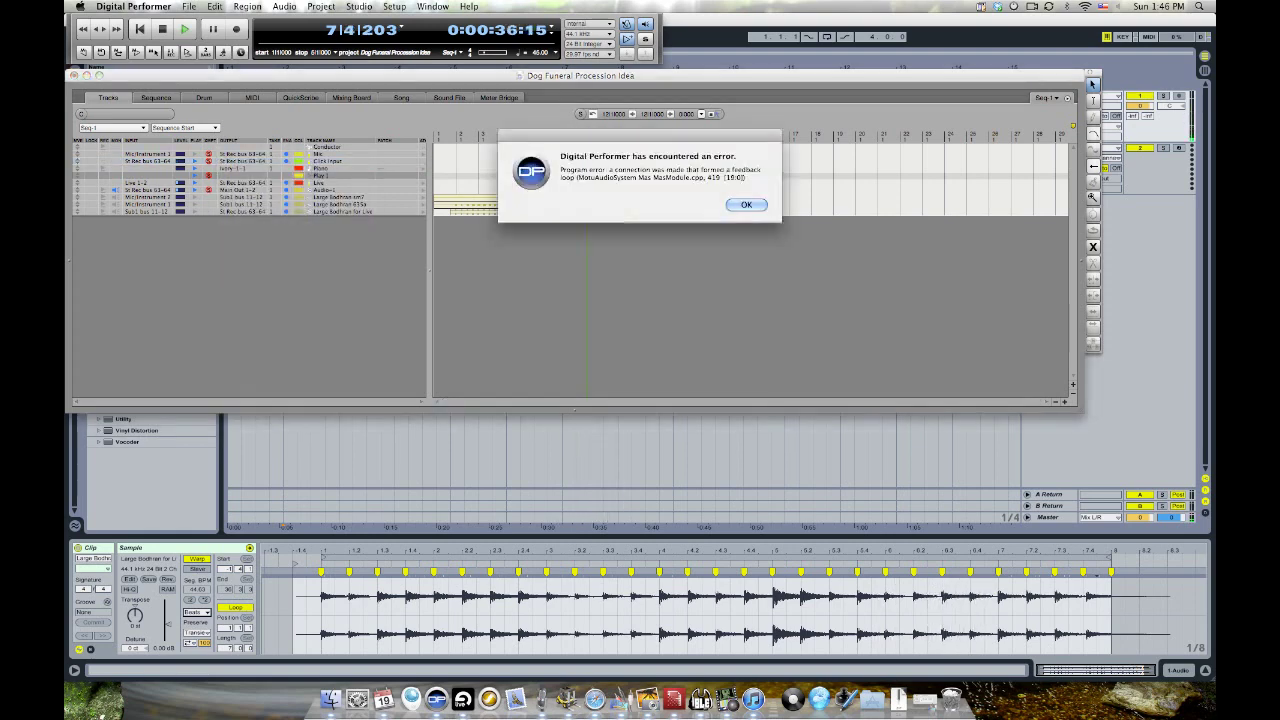
key(Return)
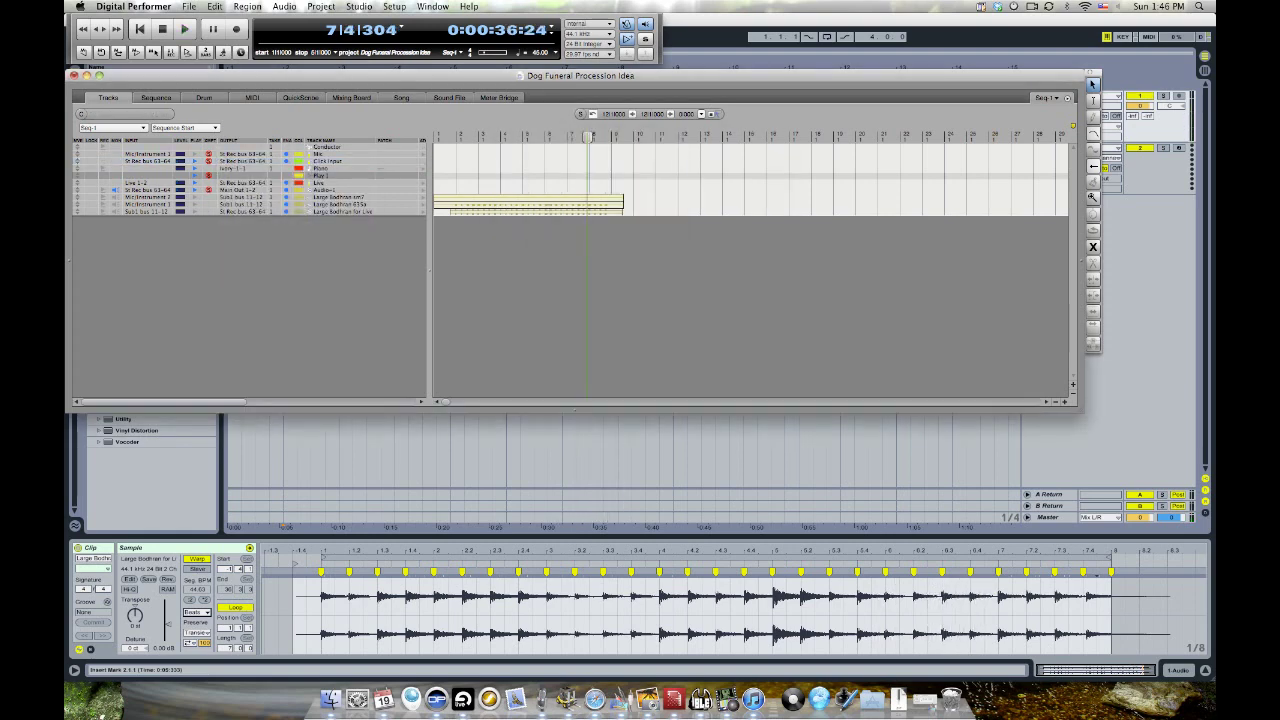
Set the Click Input track's input to bus 61-62 and the Mix track's output to Main Out 1-2
click(145, 161)
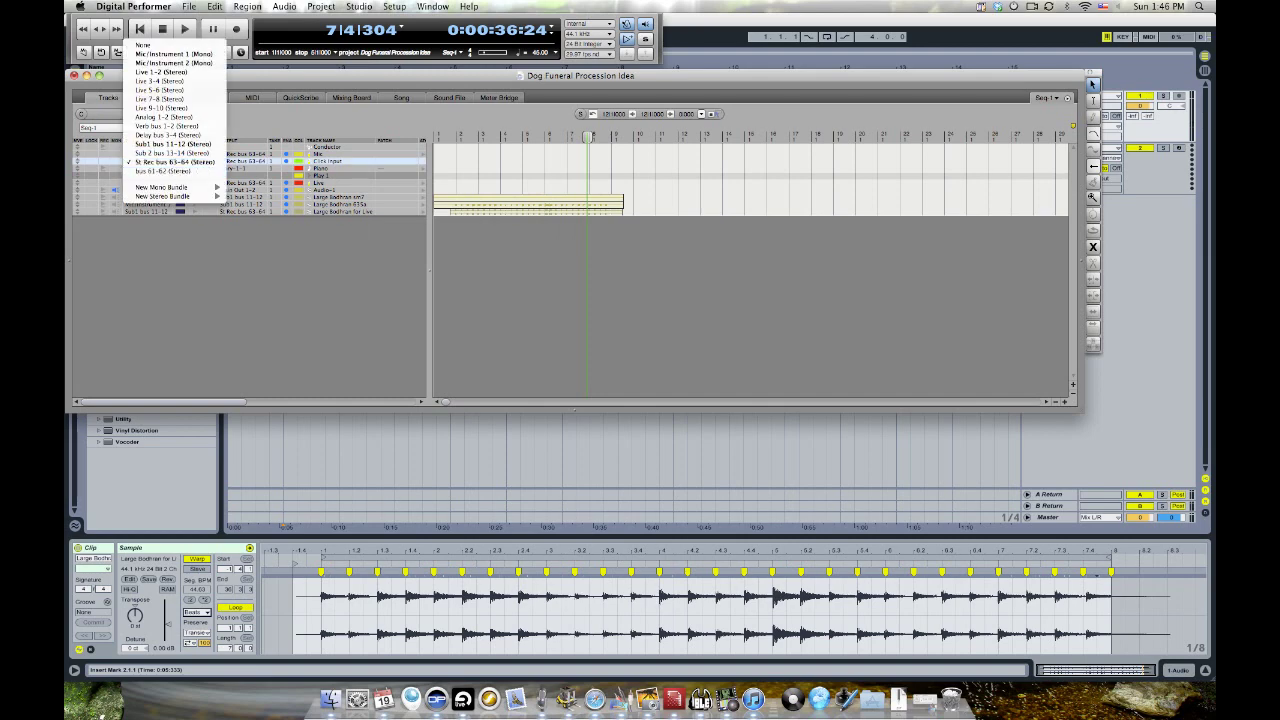
click(163, 171)
click(240, 154)
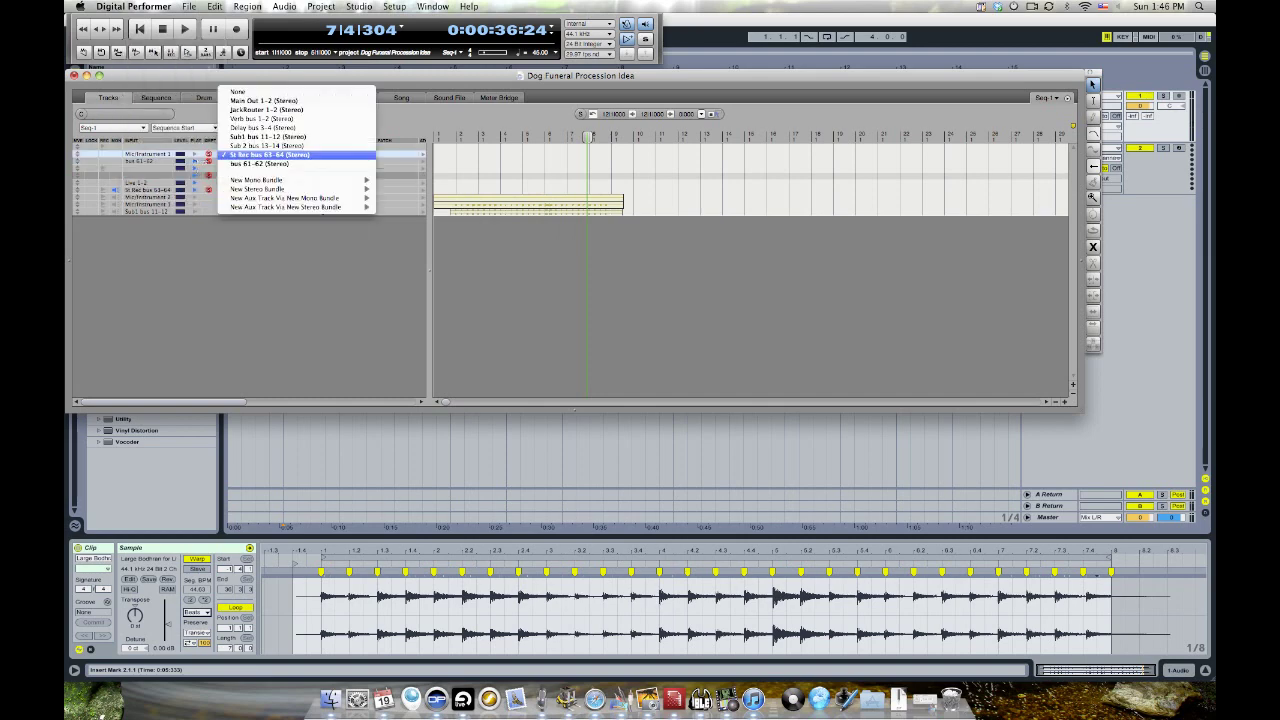
click(263, 100)
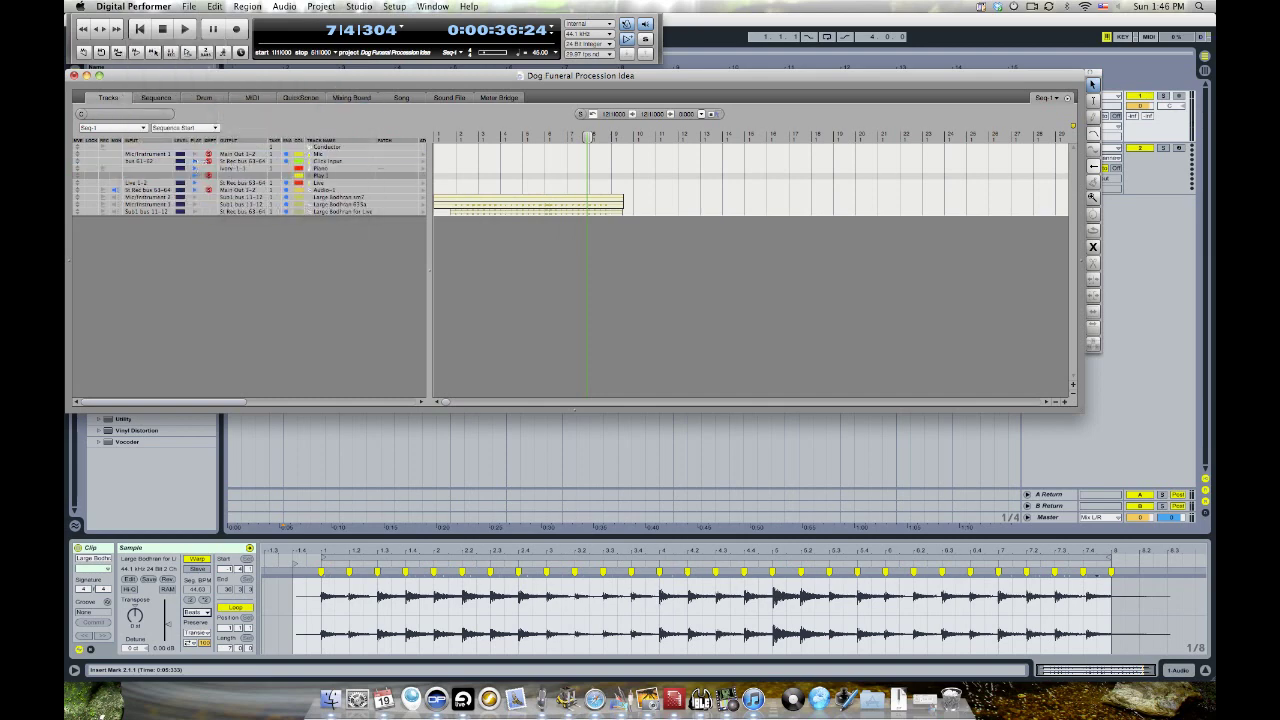
Check the channel routing in the Mixing Board, close it, and start playback to listen to the synced result
key(shift+m)
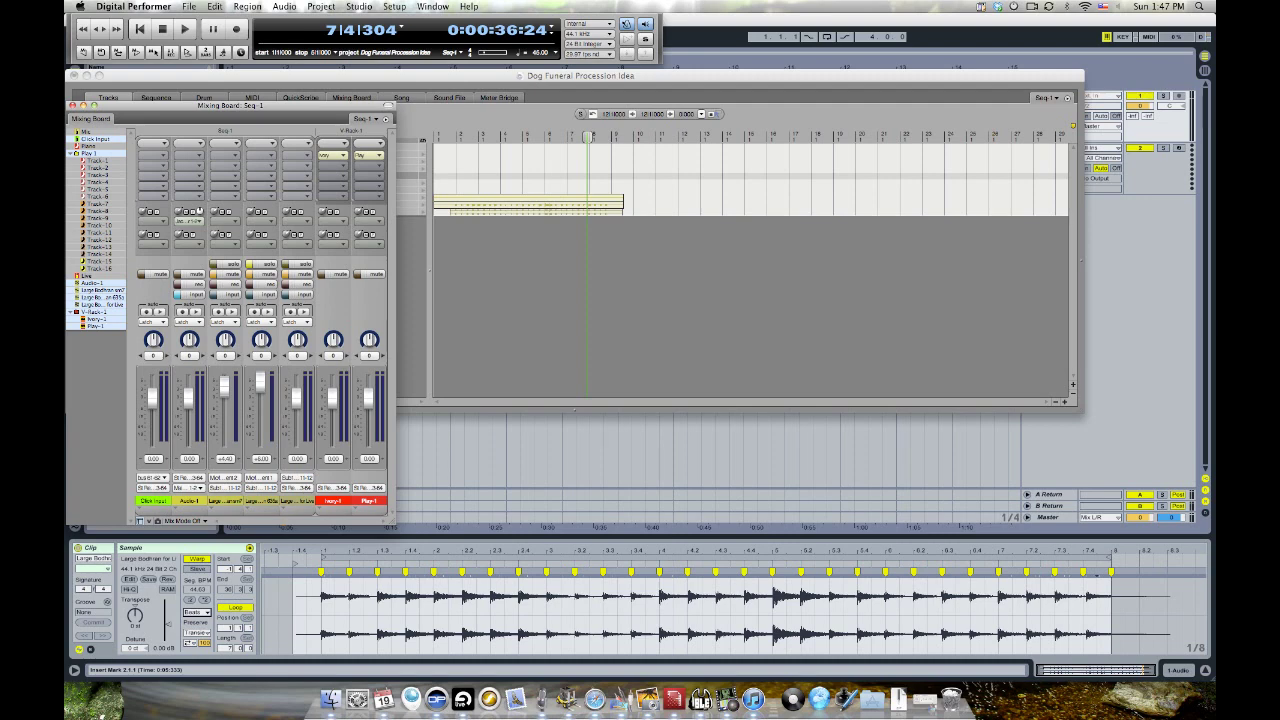
key(super+w)
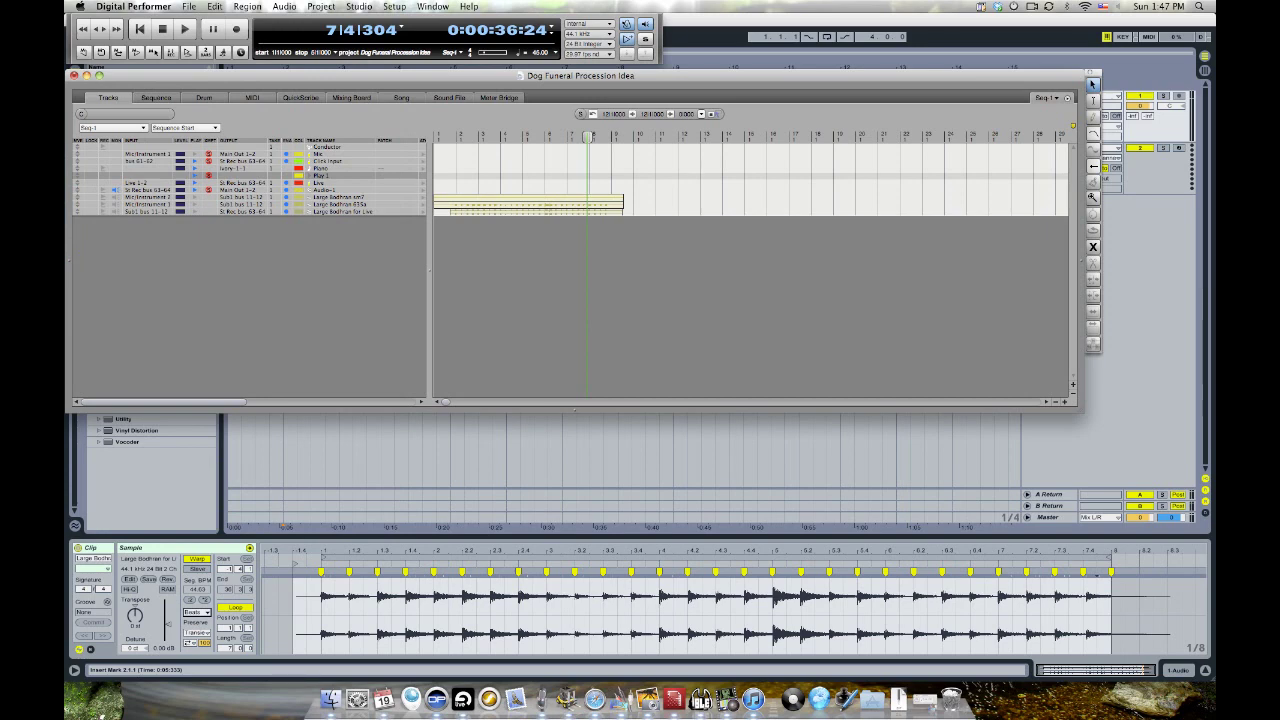
key(space)
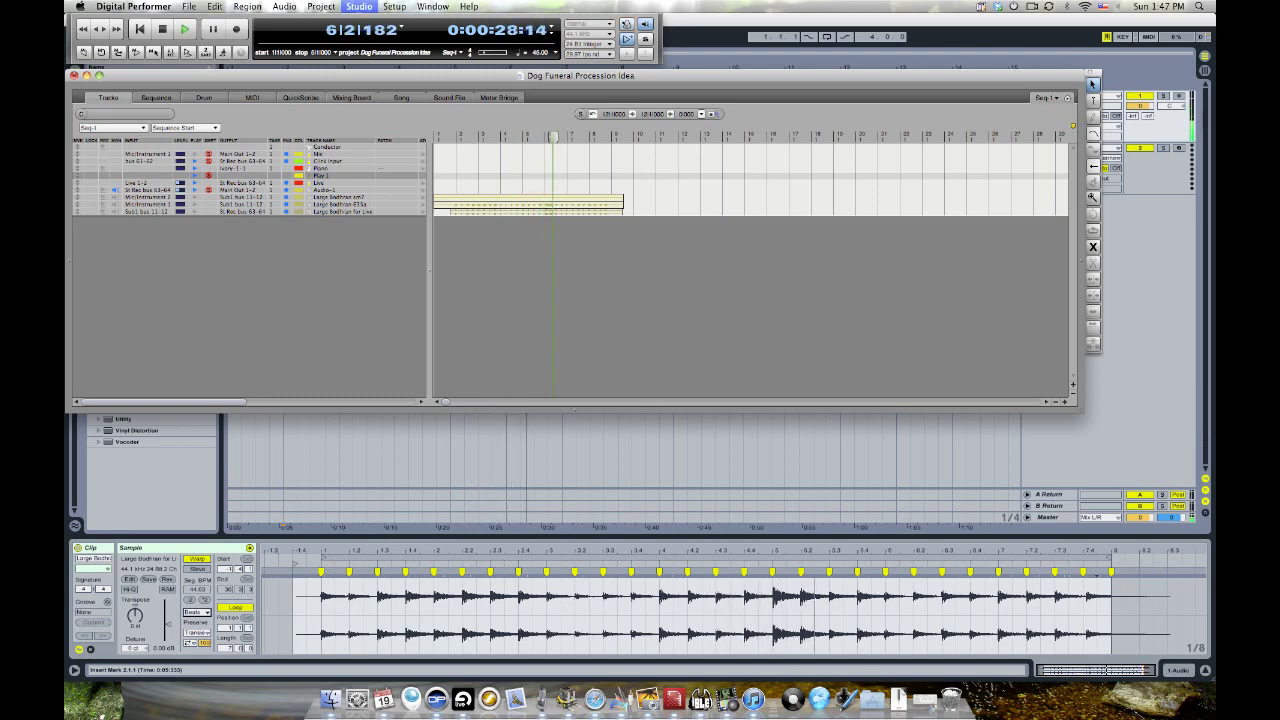
Switch to Ableton Live and extend the looped Large Bodhran for Live clip in the arrangement to about bar 47
key(super+Tab)
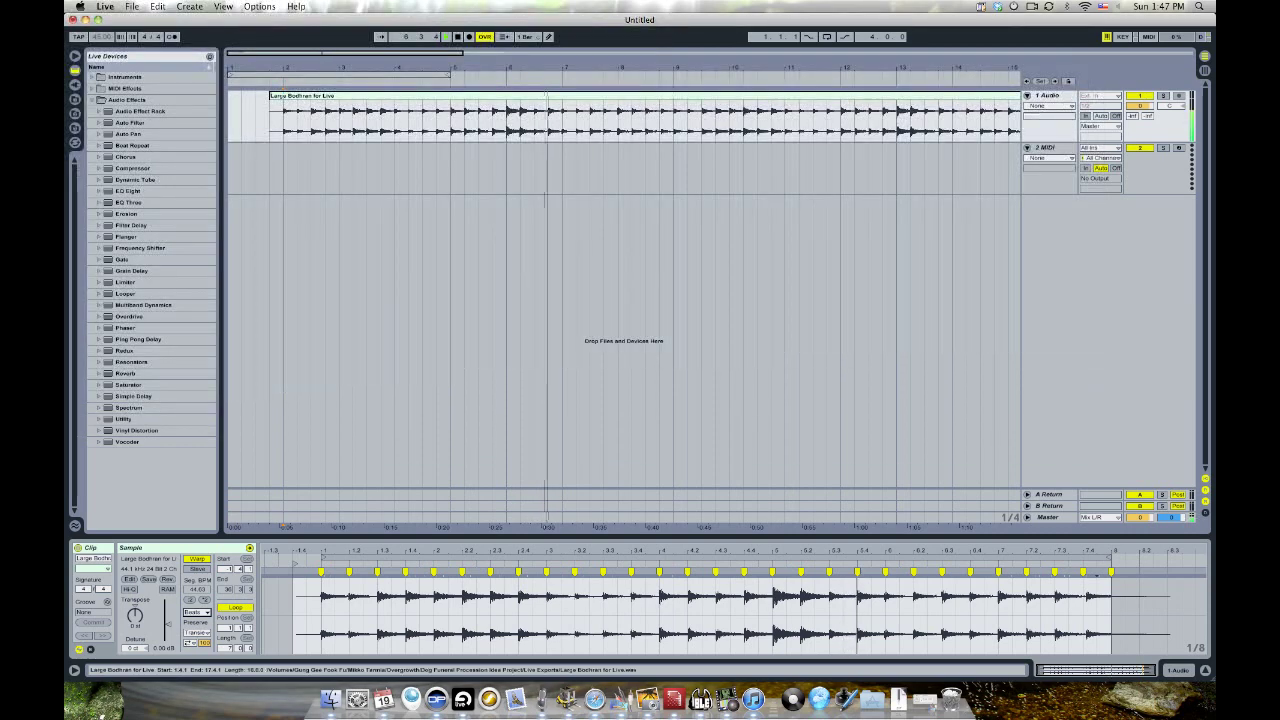
click(645, 95)
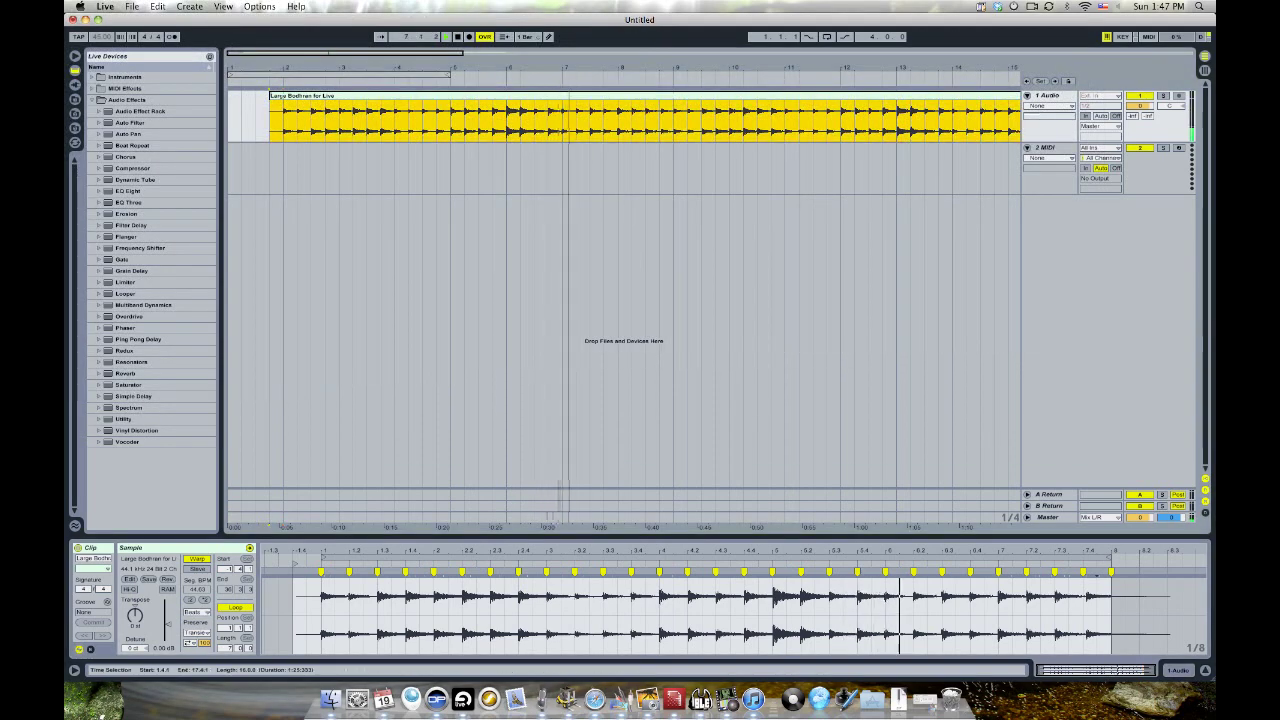
key(minus)
key(minus)
key(minus)
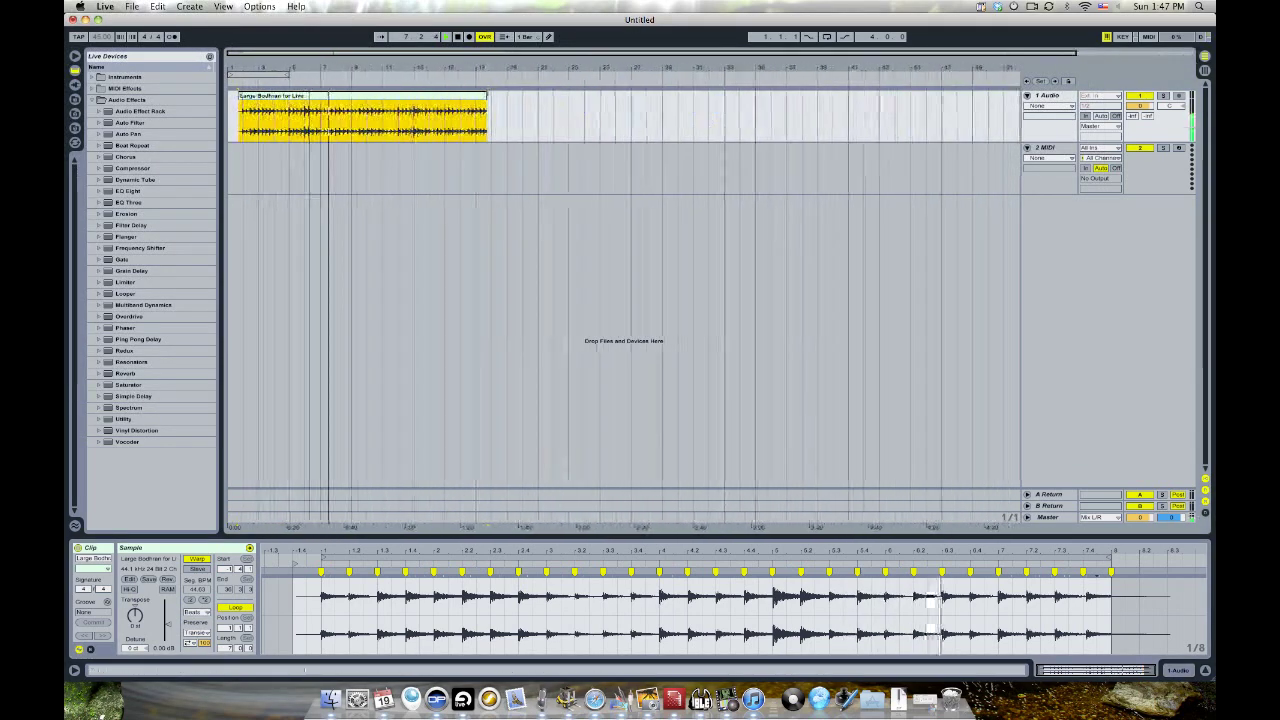
drag(490, 95, 960, 95)
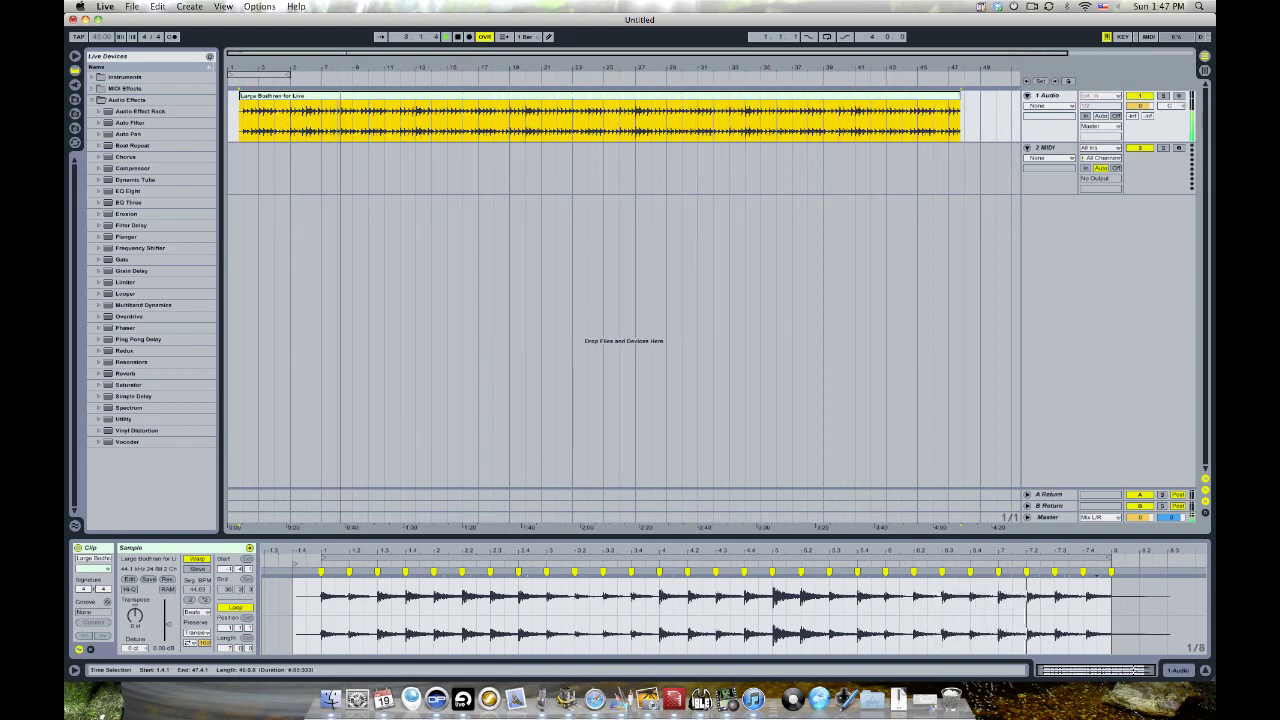
click(840, 168)
Save the Live set as "Dog Funeral Procession Idea -lv" in the Dog Funeral Procession Idea Project folder inside Overgrowth
key(super+s)
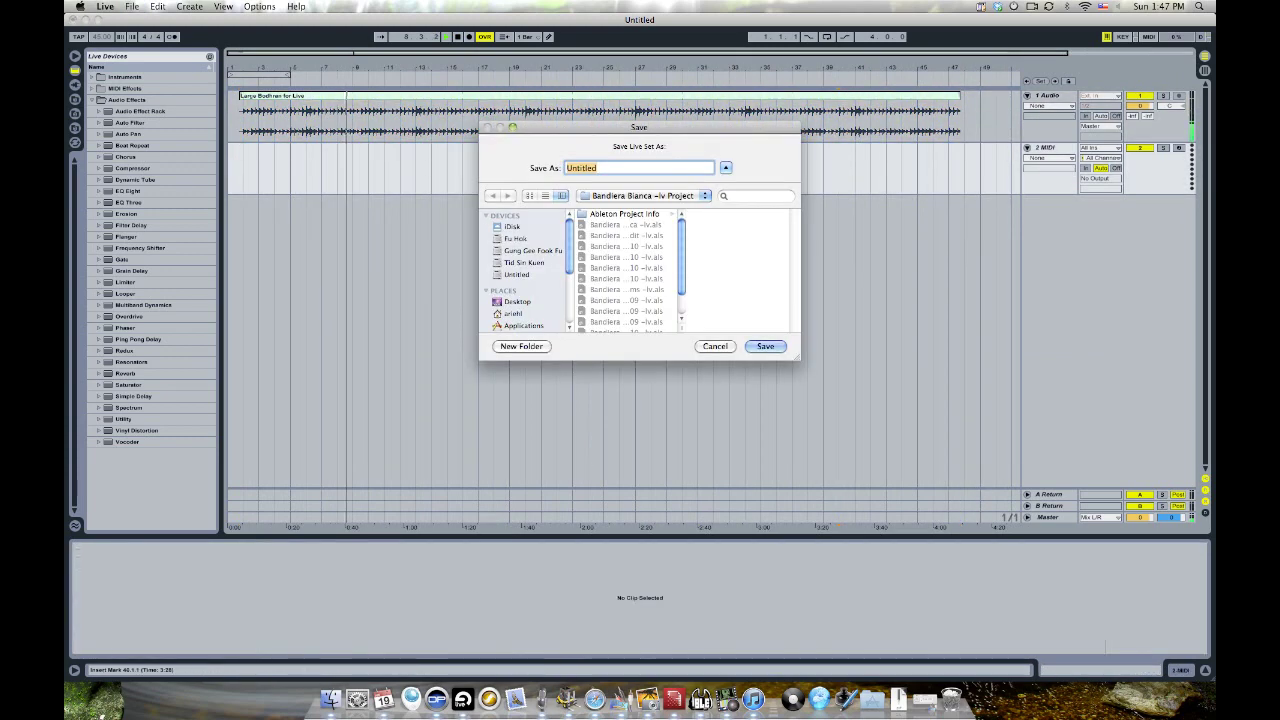
click(640, 196)
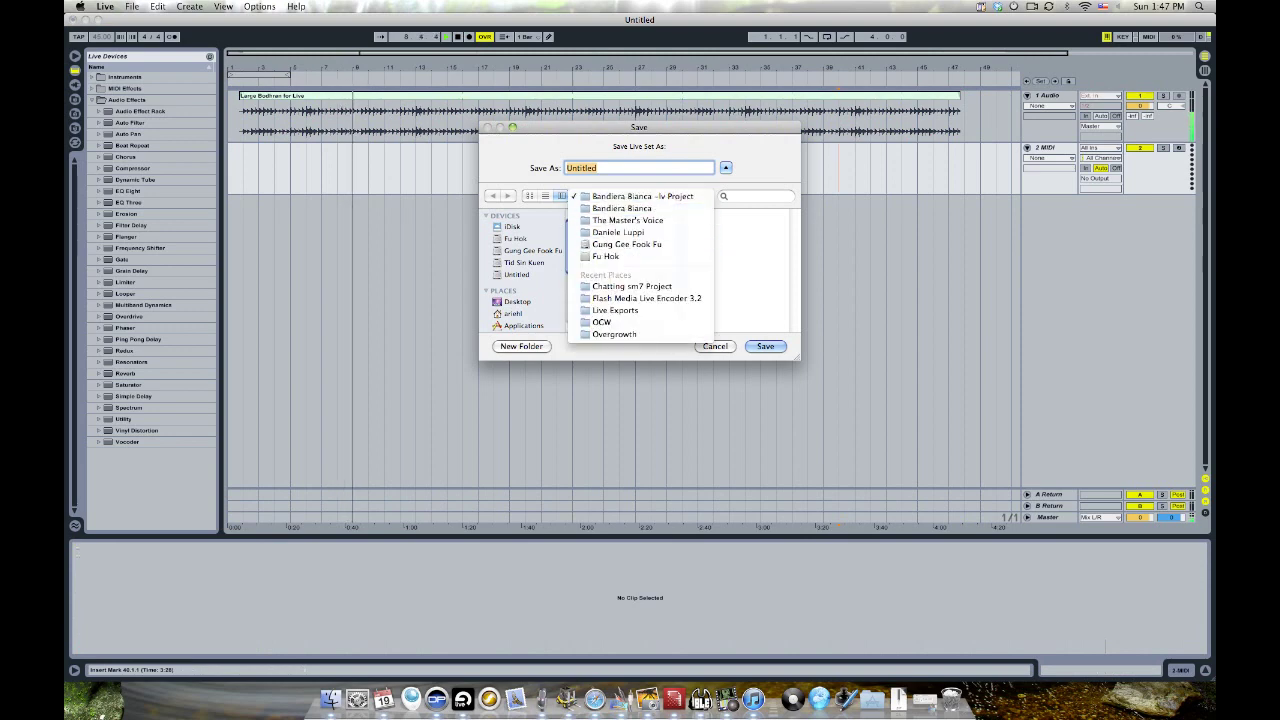
click(640, 196)
click(526, 299)
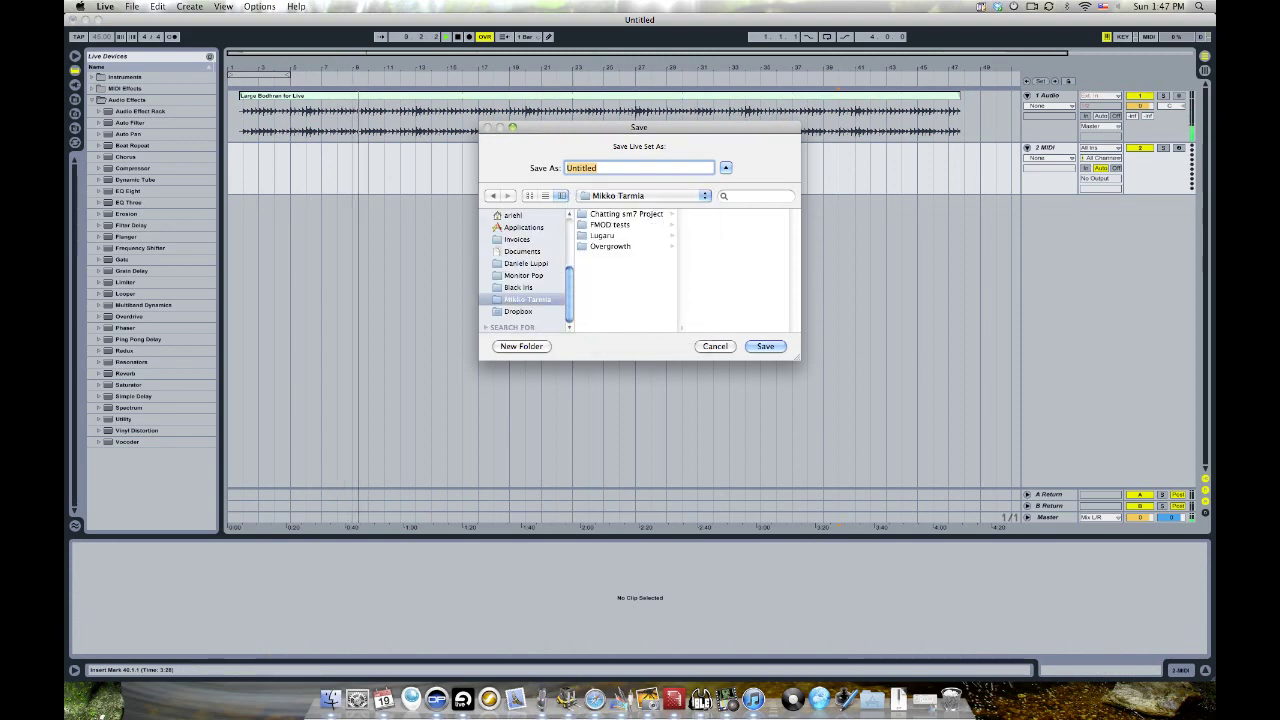
click(622, 246)
click(738, 235)
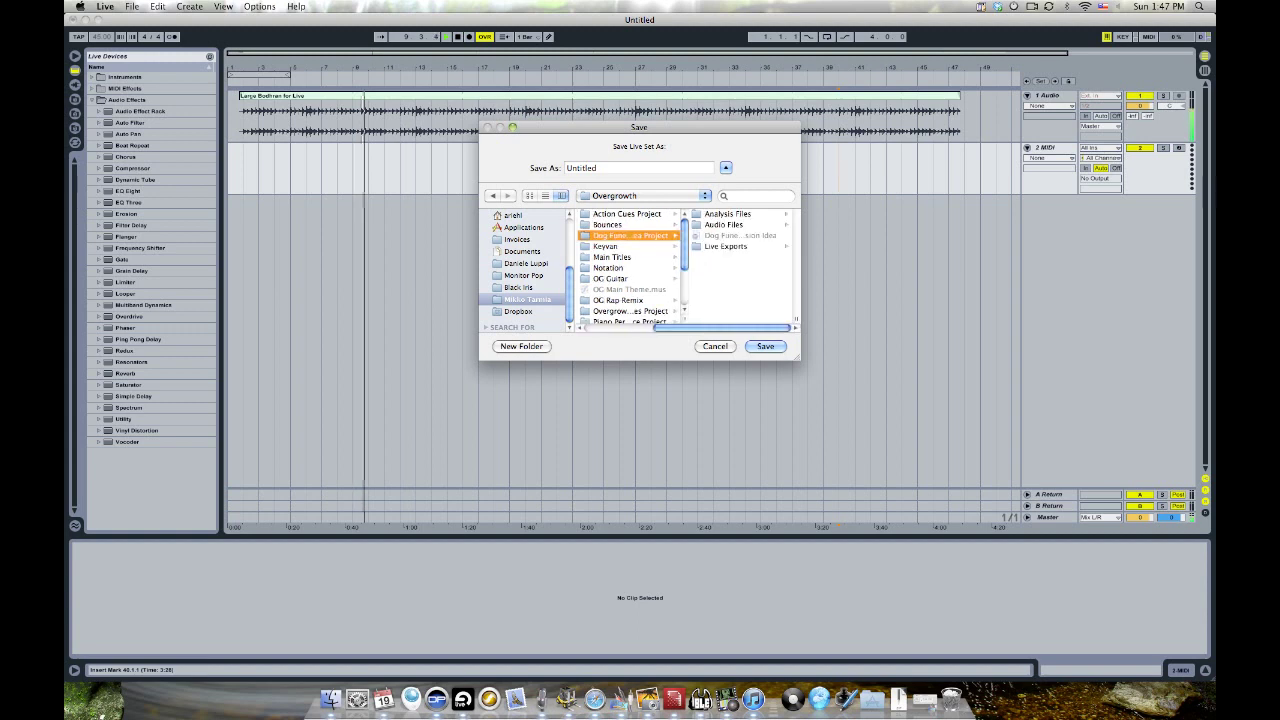
click(738, 235)
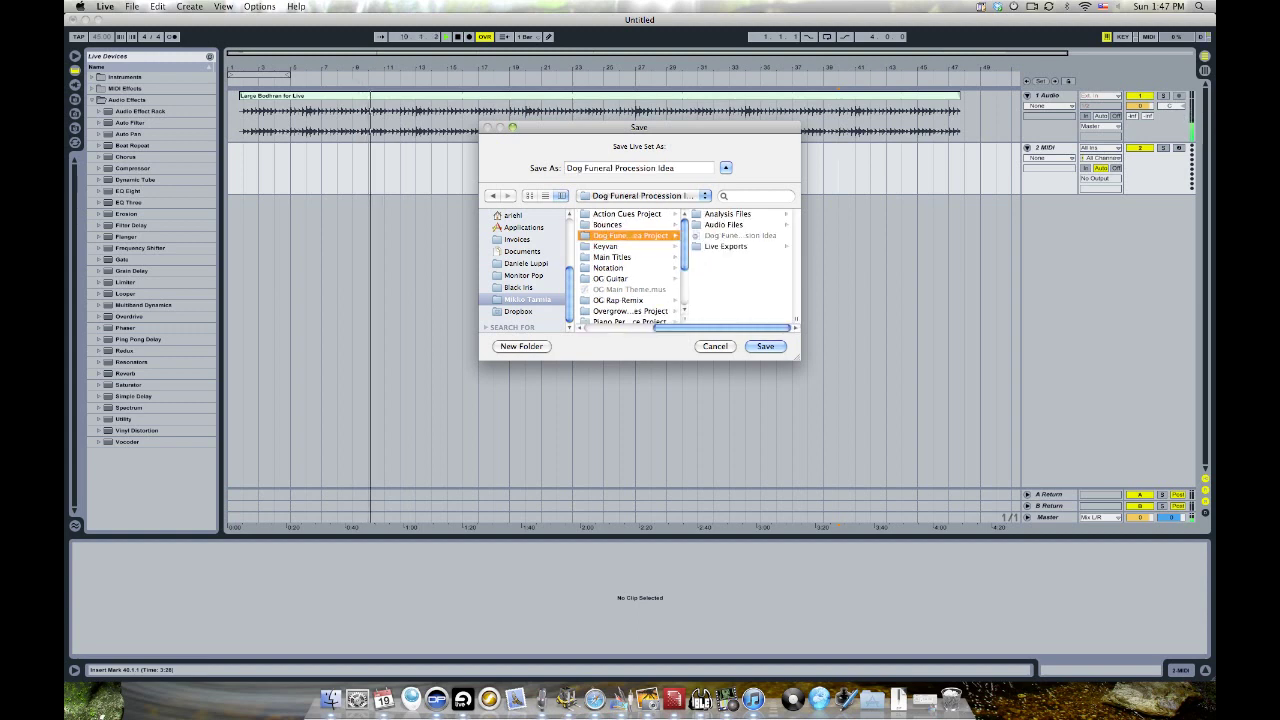
key(Tab)
key(Right)
text(-)
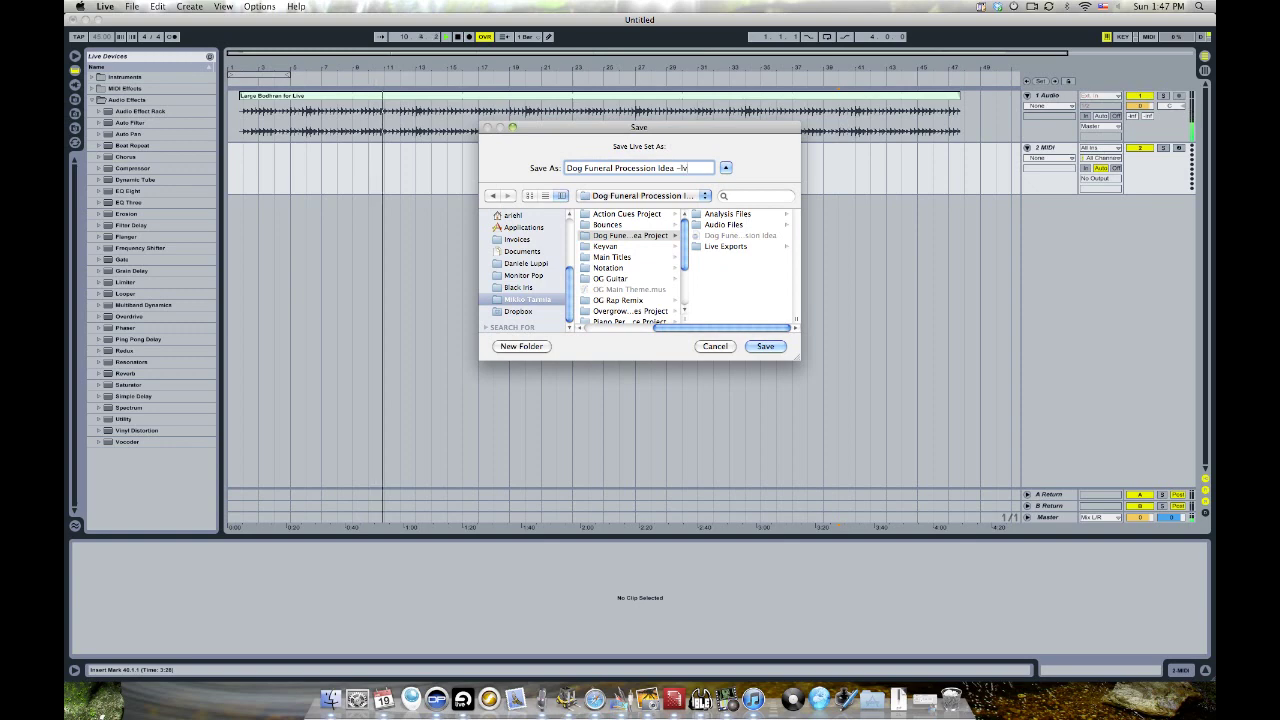
key(Return)
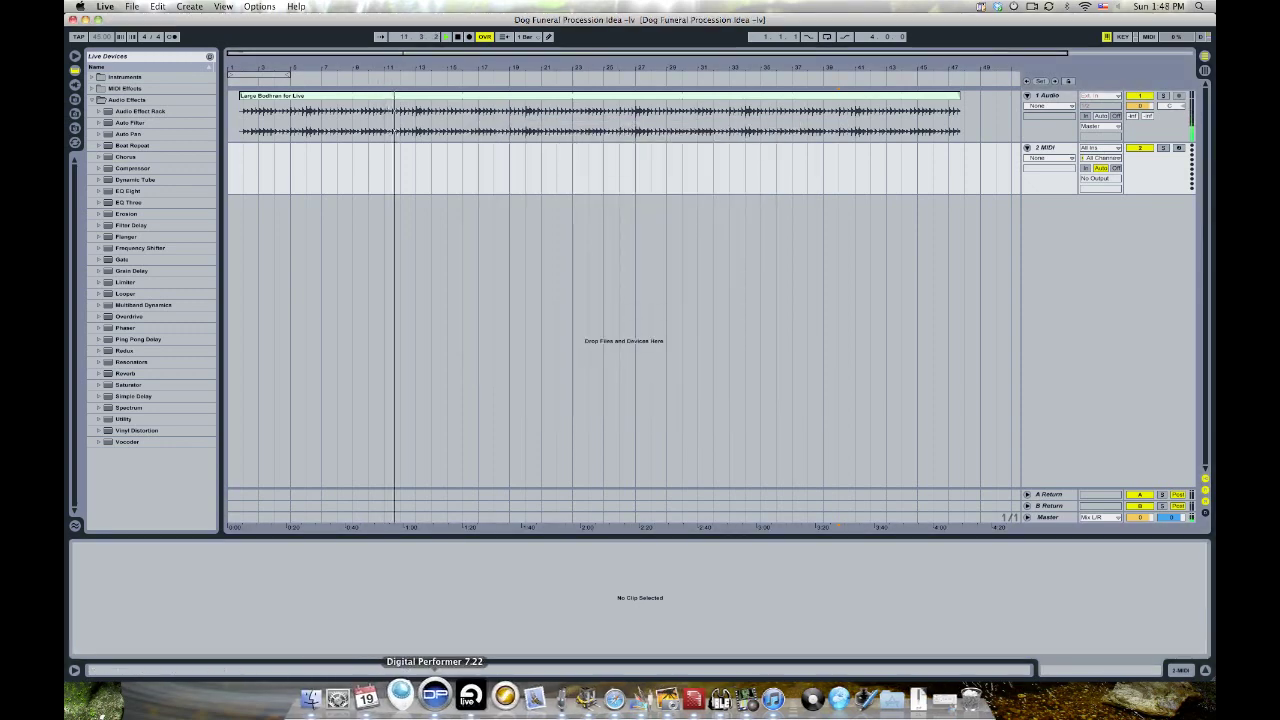
Switch to Digital Performer, create a project clipping window named Live Files, and move it clear of the Tracks window
click(436, 698)
click(433, 6)
mouse_move(321, 6)
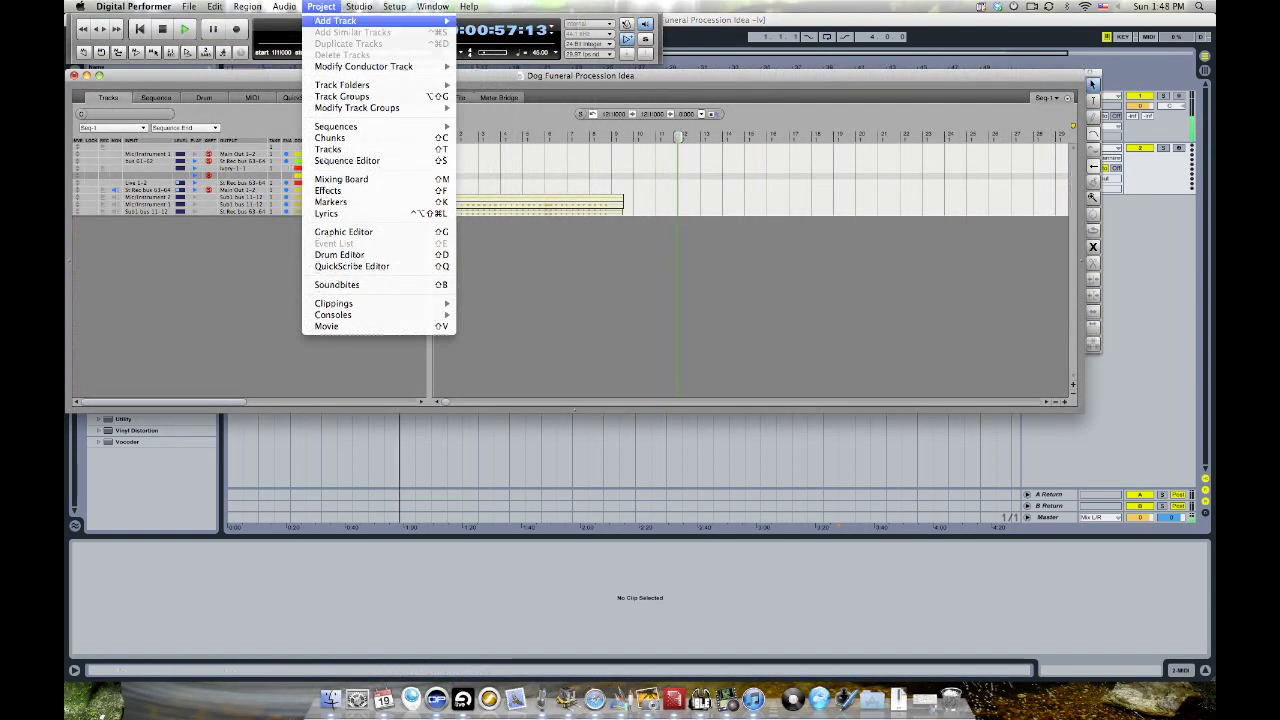
mouse_move(378, 303)
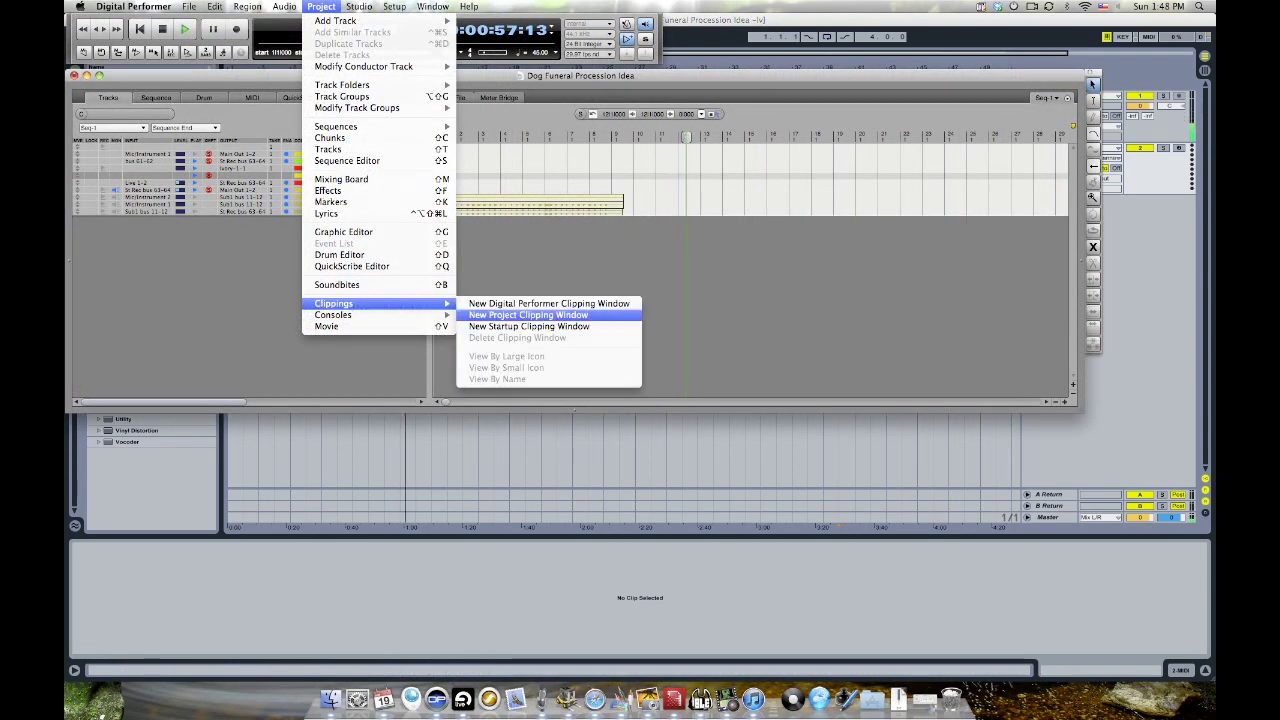
click(528, 314)
text(Live Files)
key(Return)
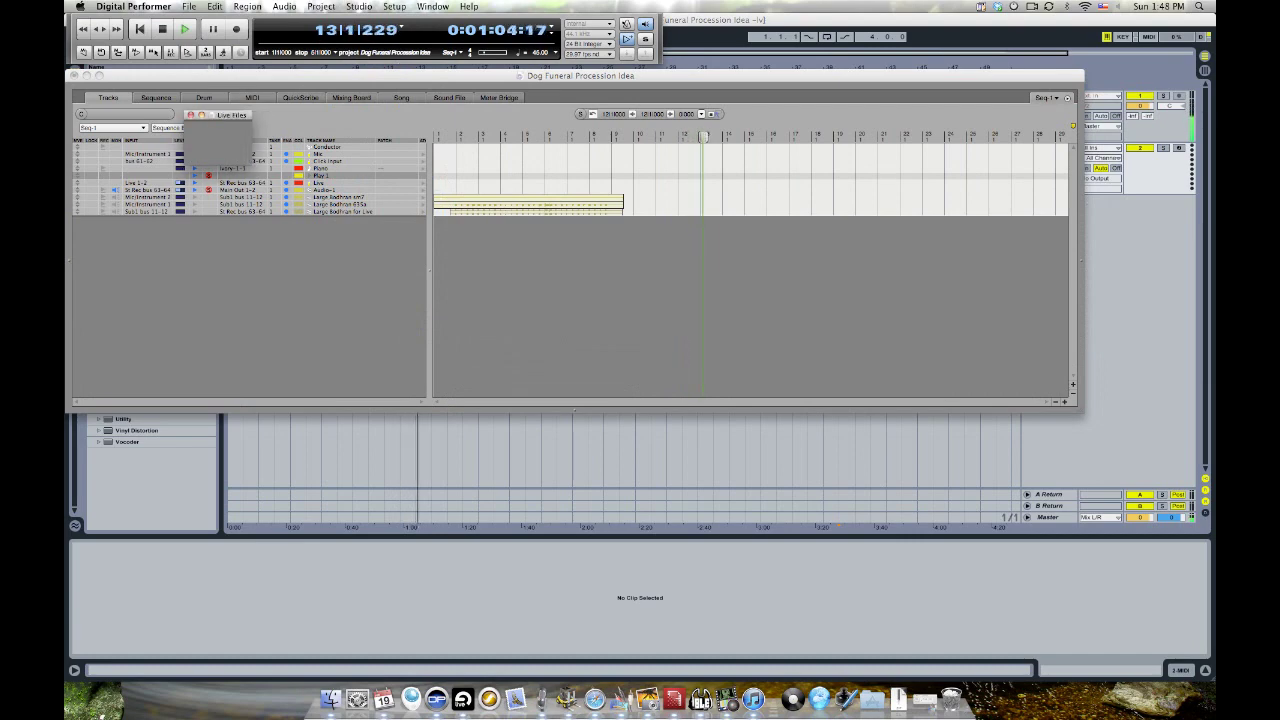
drag(220, 115, 754, 18)
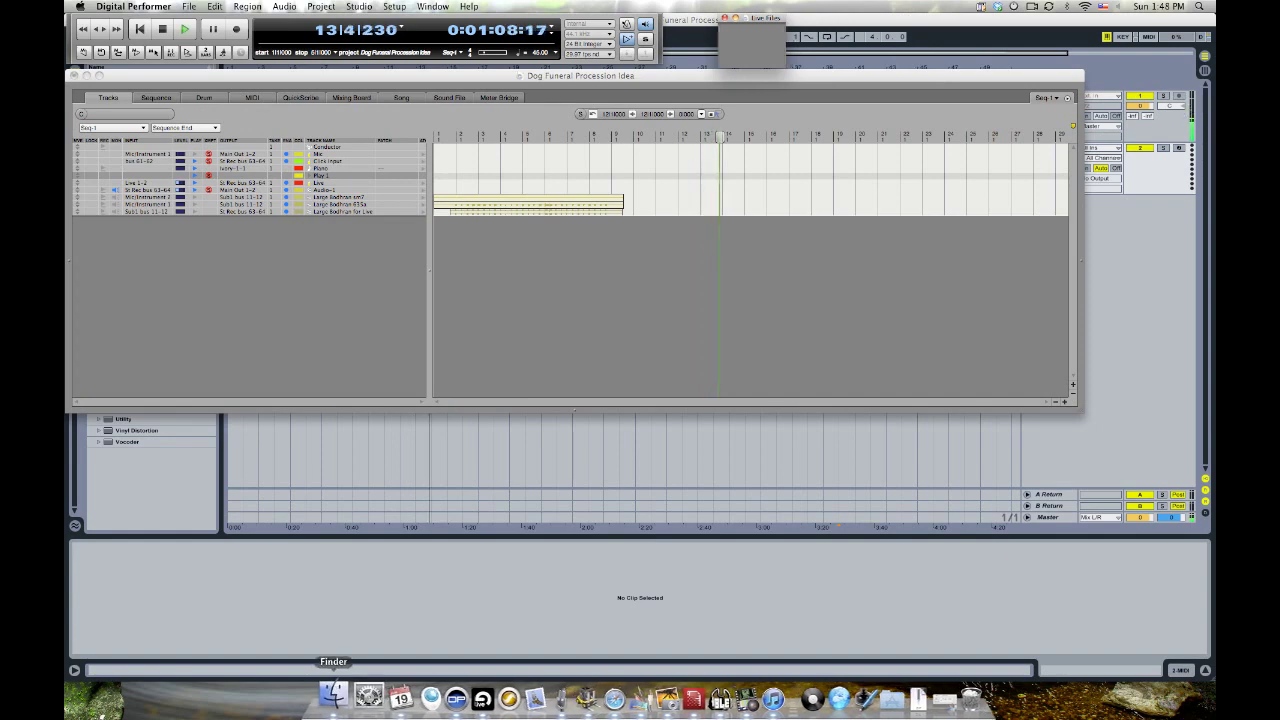
Find Dog Funeral Procession Idea -lv.als in its project folder in Finder and add it to the Live Files clipping window
click(330, 700)
key(super+Up)
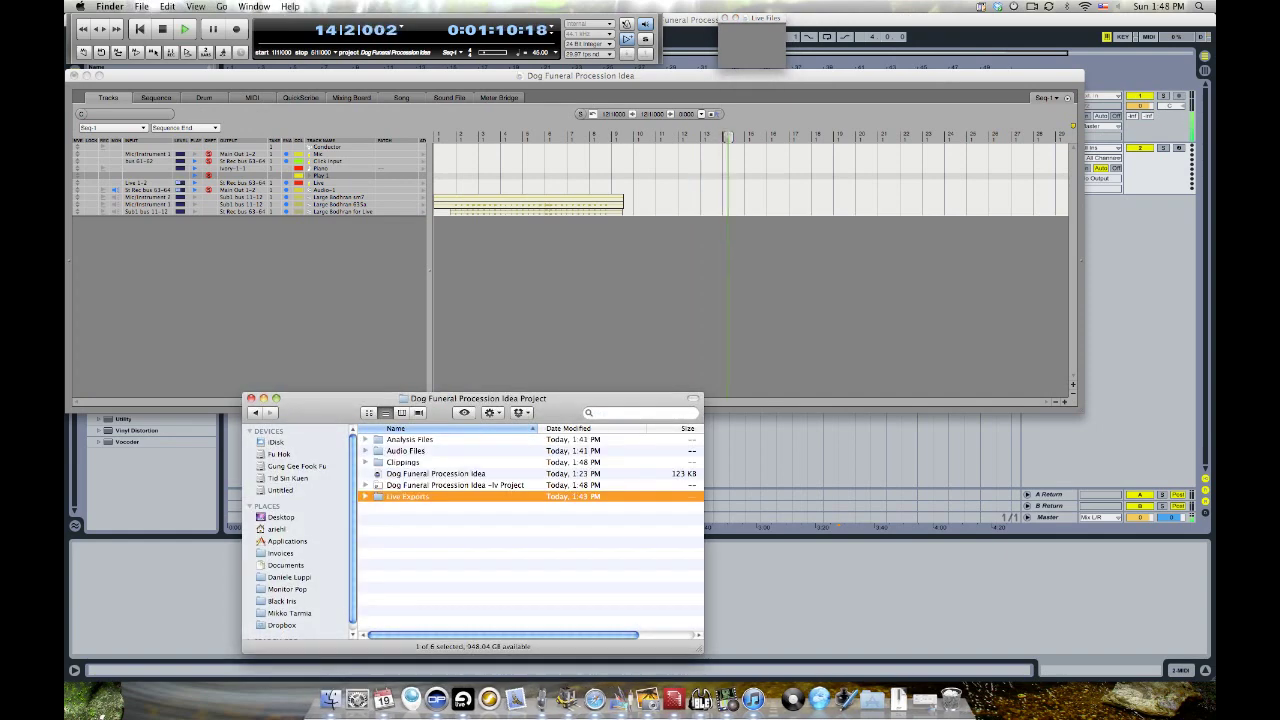
key(Up)
key(super+Down)
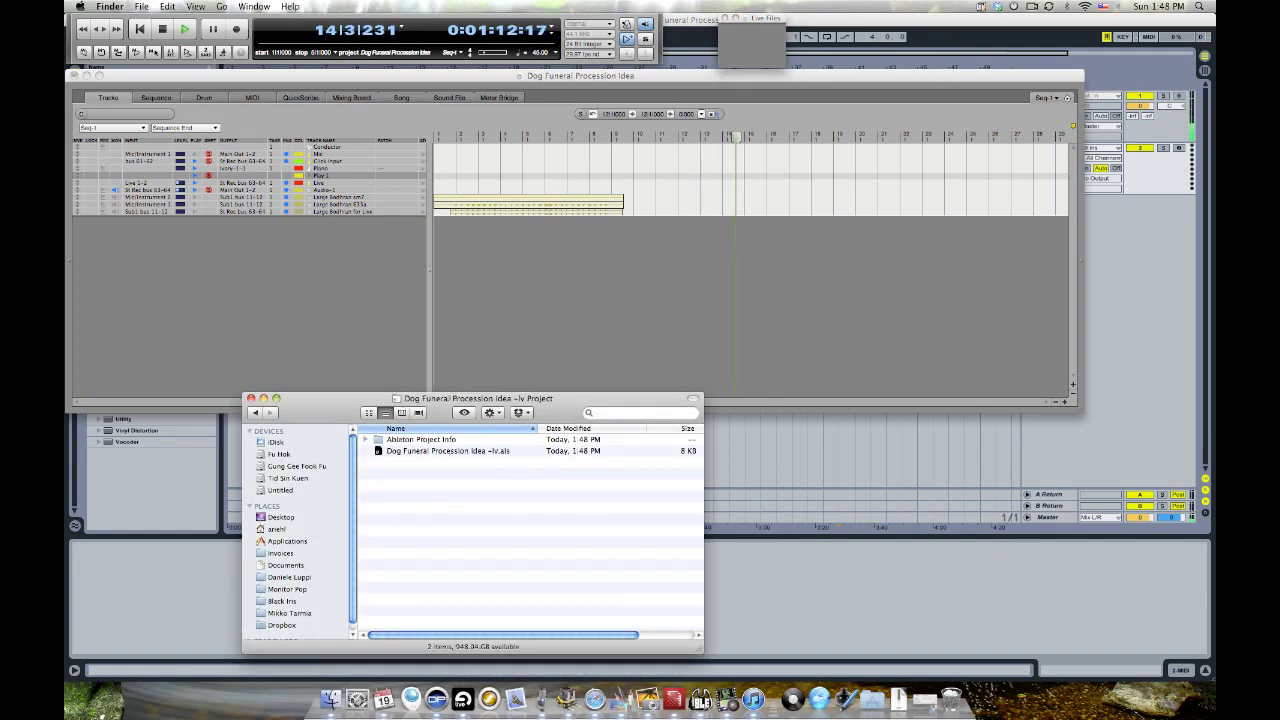
key(Up)
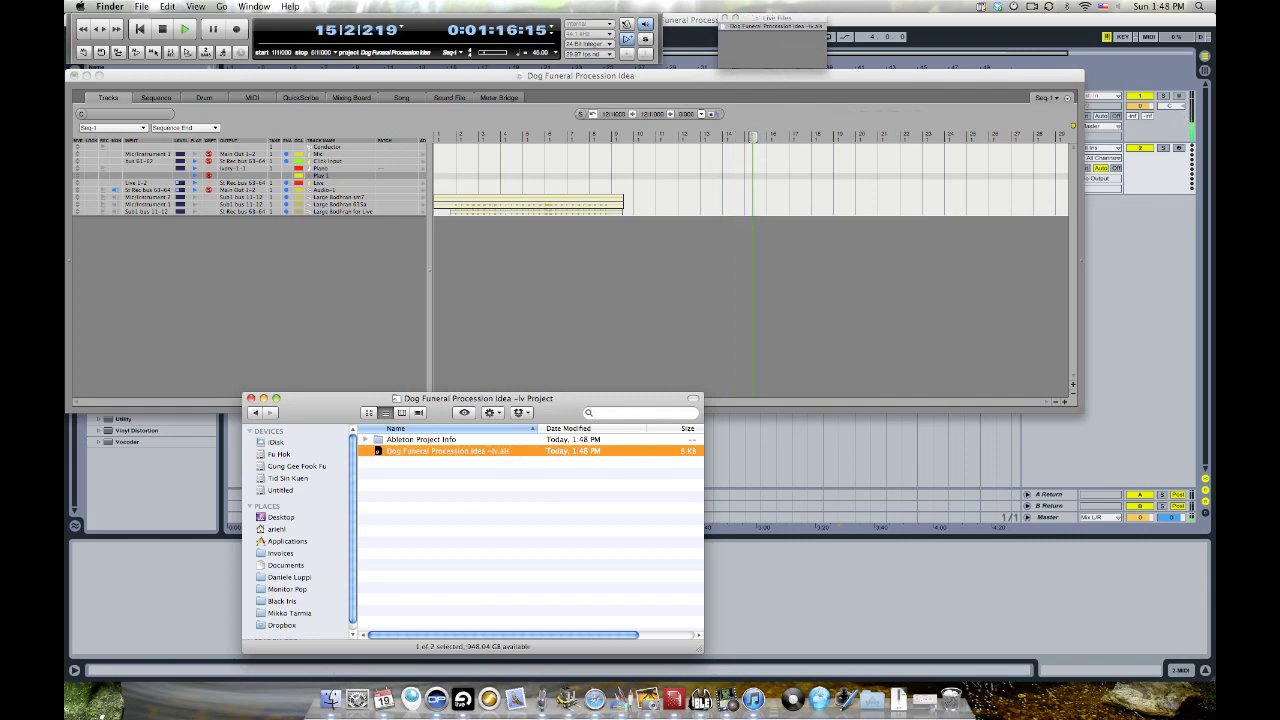
Open the Dog Funeral Procession Idea -lv.als set in Ableton Live and return to Digital Performer
key(super+Down)
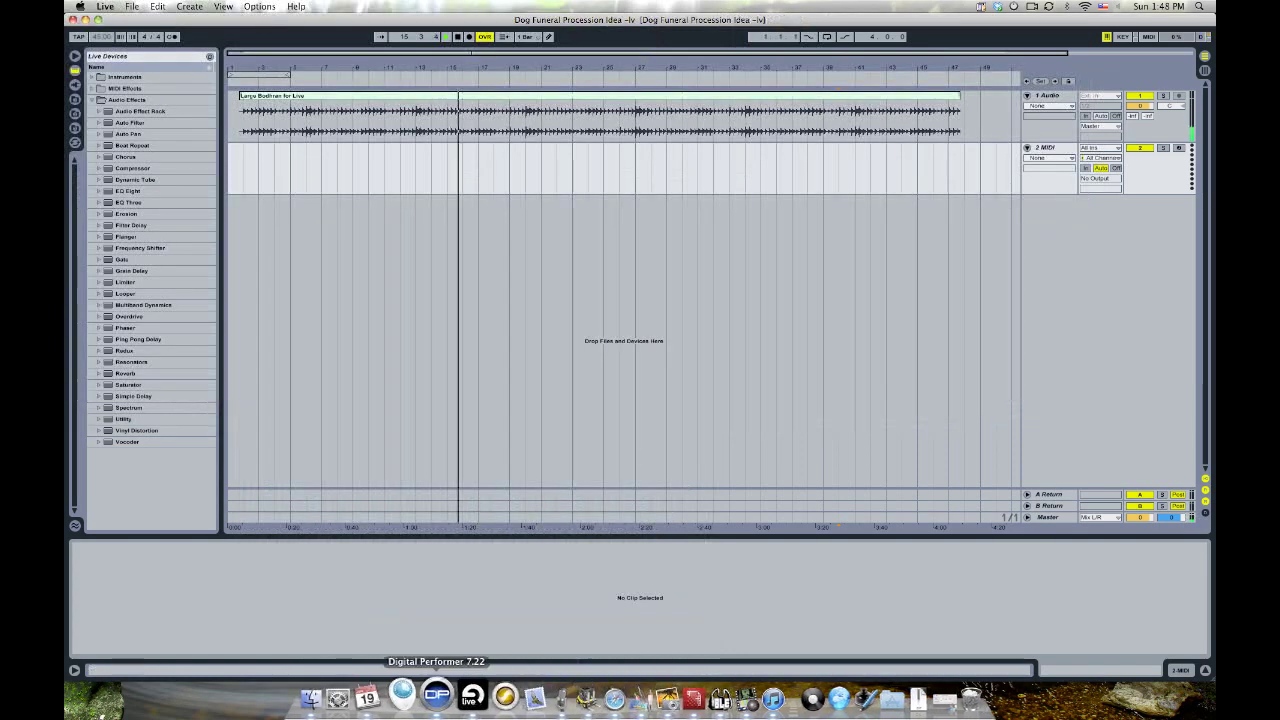
click(438, 692)
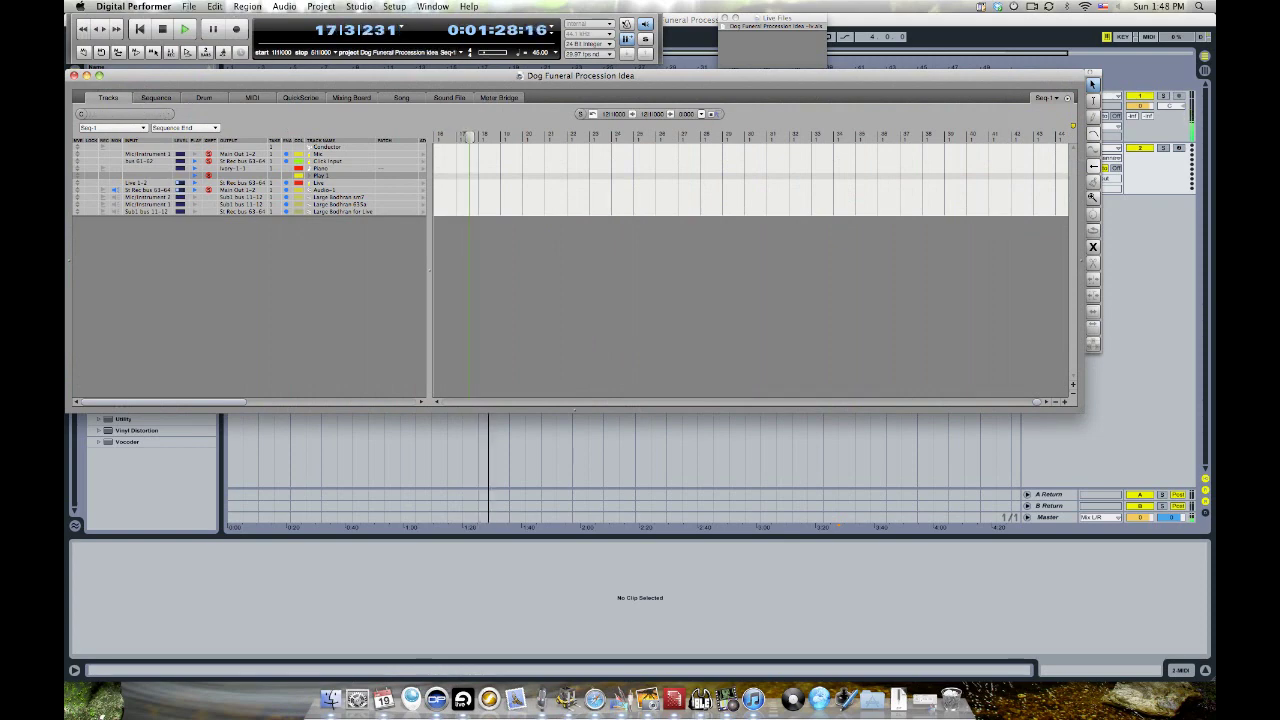
key(super+Tab)
key(super+Tab)
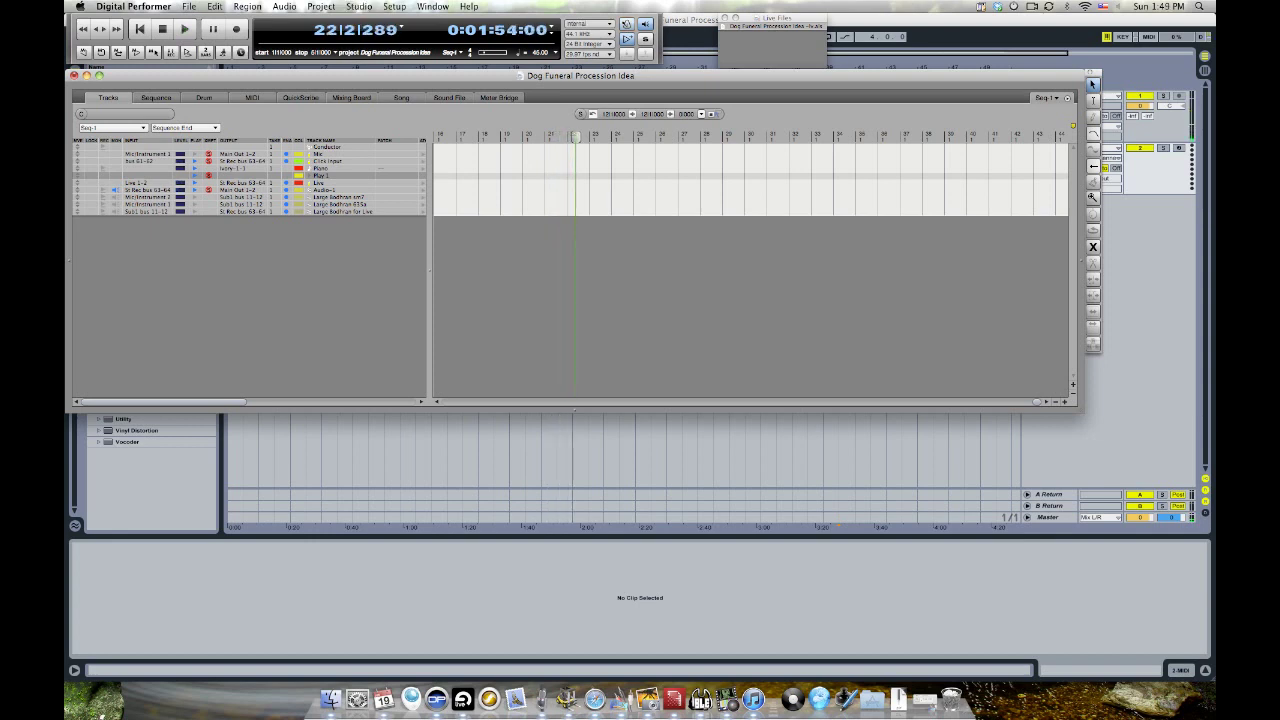
Return to the sequence start and delete the recorded soundbites from the three Large Bodhran tracks
key(1)
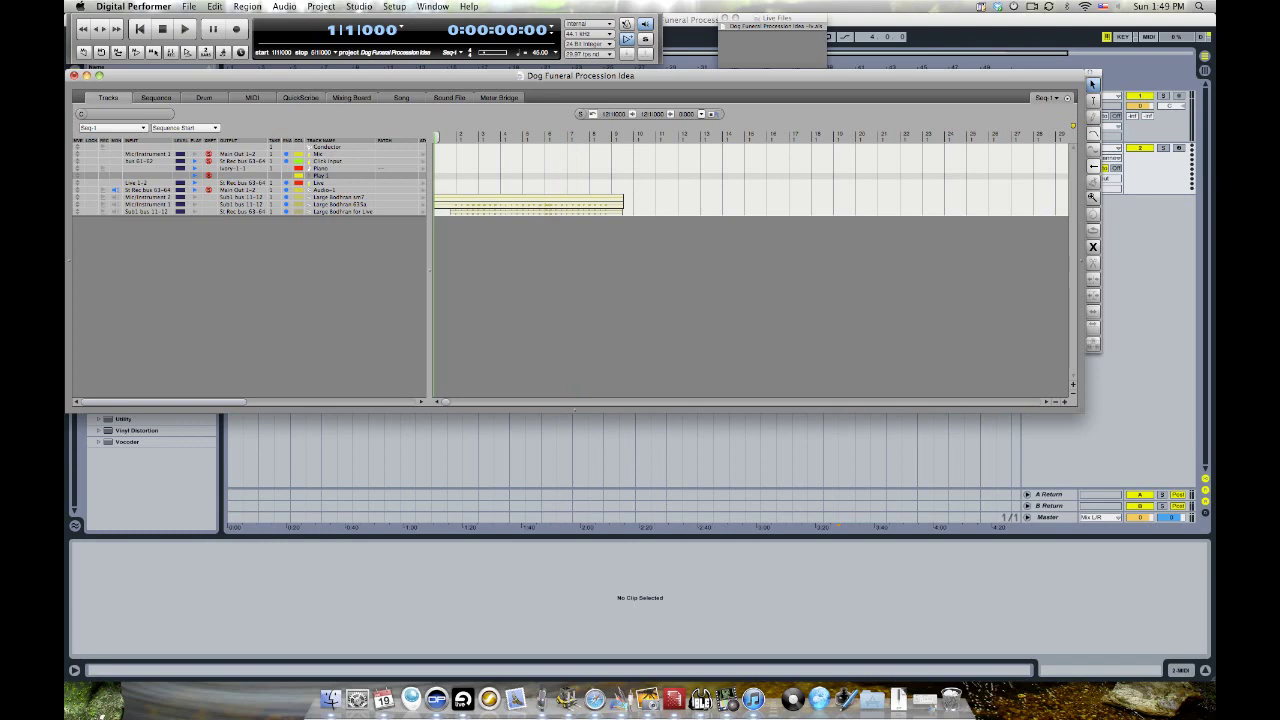
drag(655, 195, 534, 213)
key(Delete)
Rename the Large Bodhran sm7 track as small bodhran sm7, keeping the Tracks window in view
alt+click(338, 197)
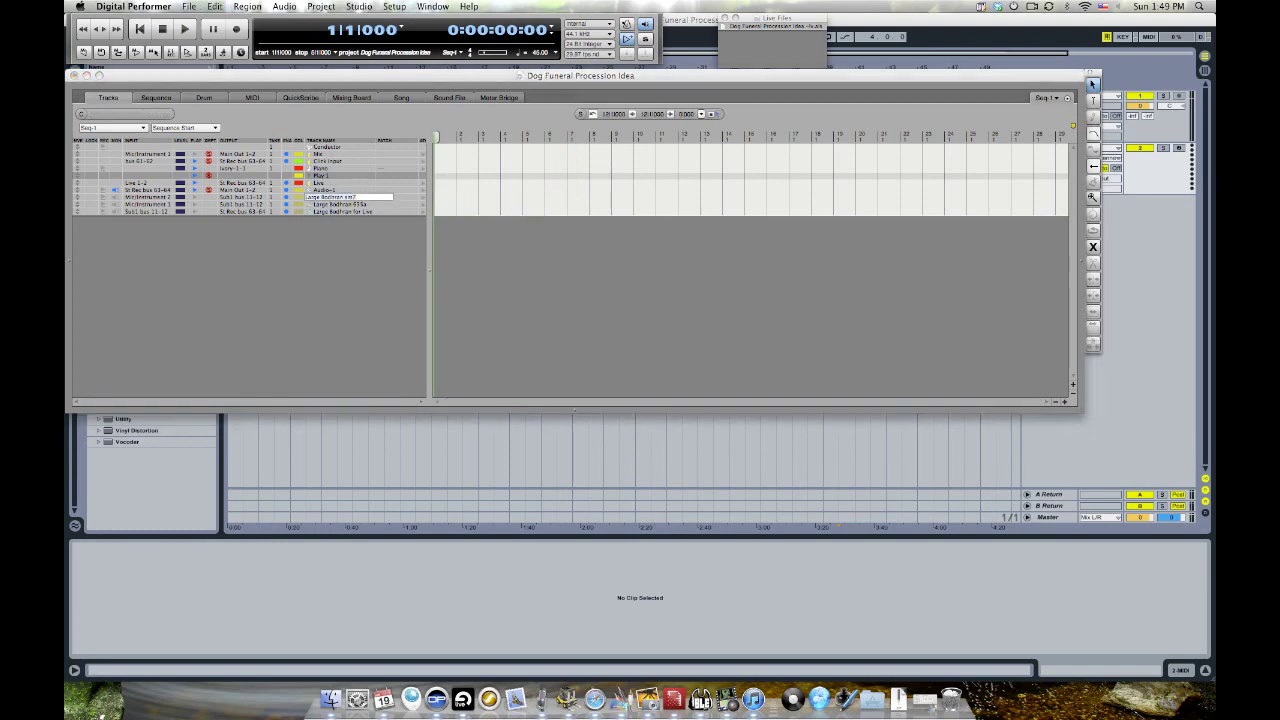
text(small)
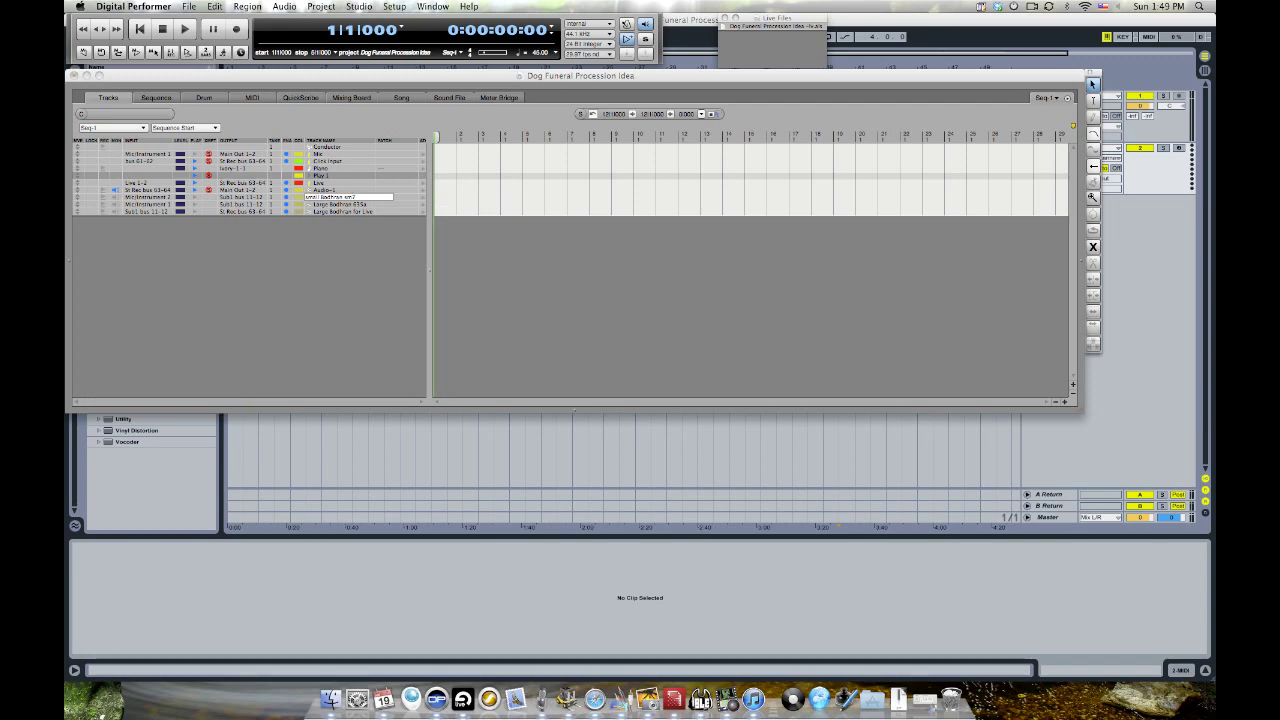
key(Return)
key(shift+s)
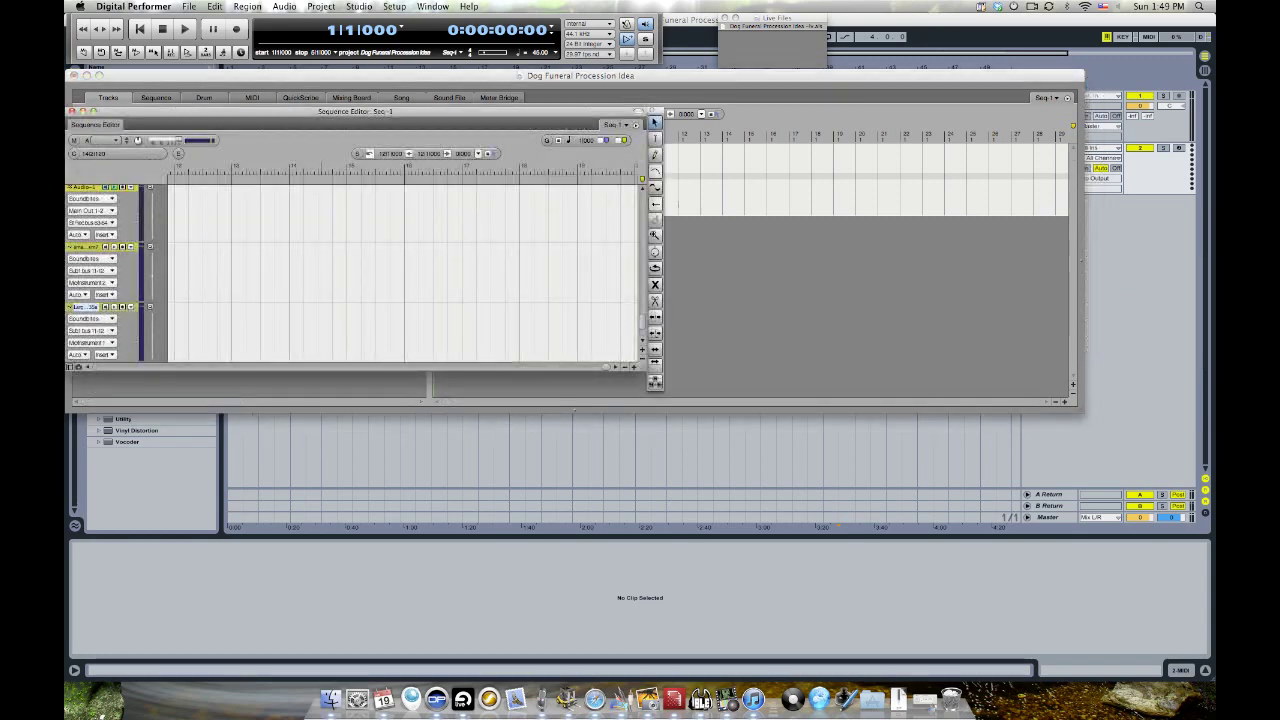
key(shift+s)
key(shift+s)
key(shift+s)
Rename the Large Bodhran 635a track as small bodhran 635a
alt+click(339, 204)
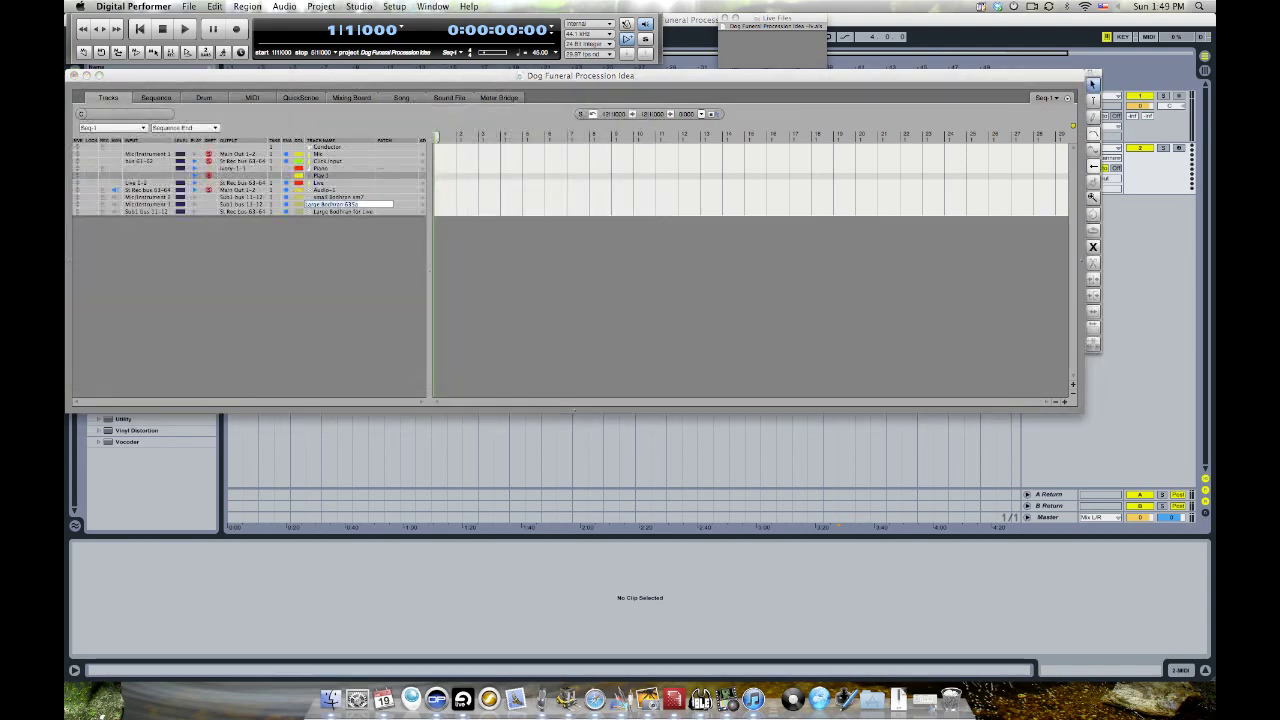
text(small)
key(Return)
Assign the outputs of the small bodhran sm7 and small bodhran 635a tracks to St Rec bus 63-64
click(339, 204)
shift+click(339, 197)
key(alt+a)
click(687, 261)
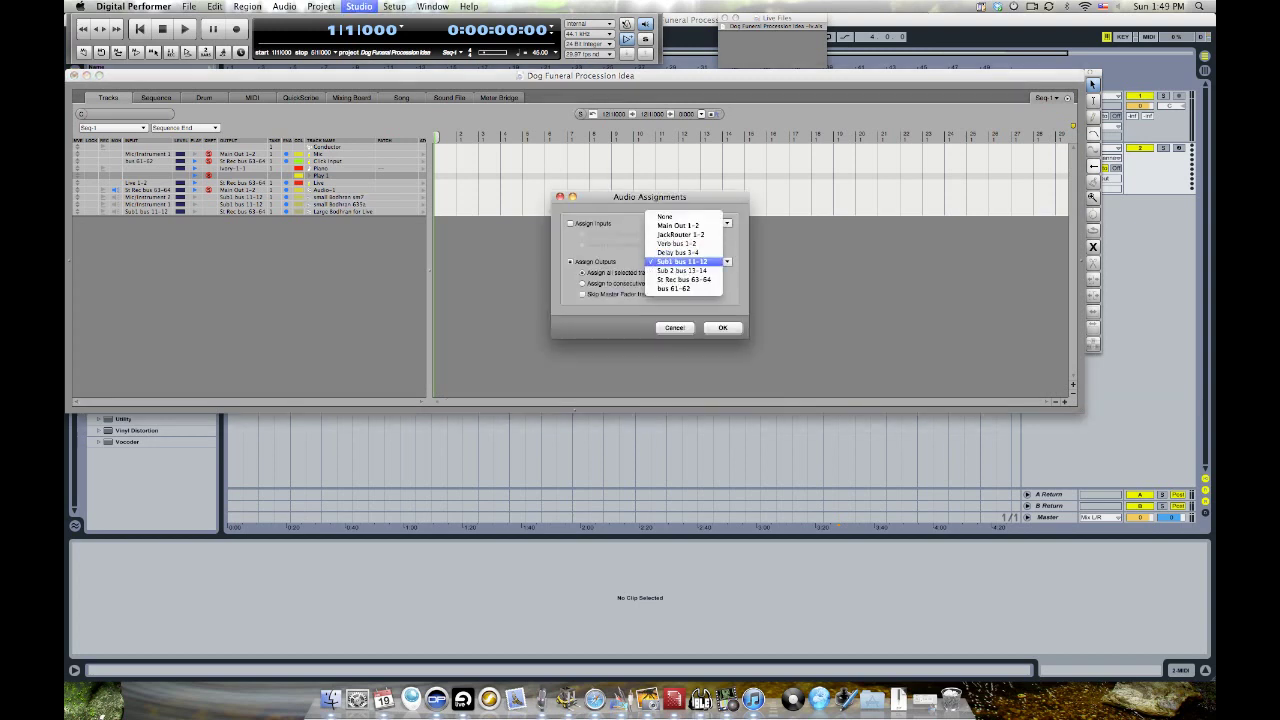
click(687, 270)
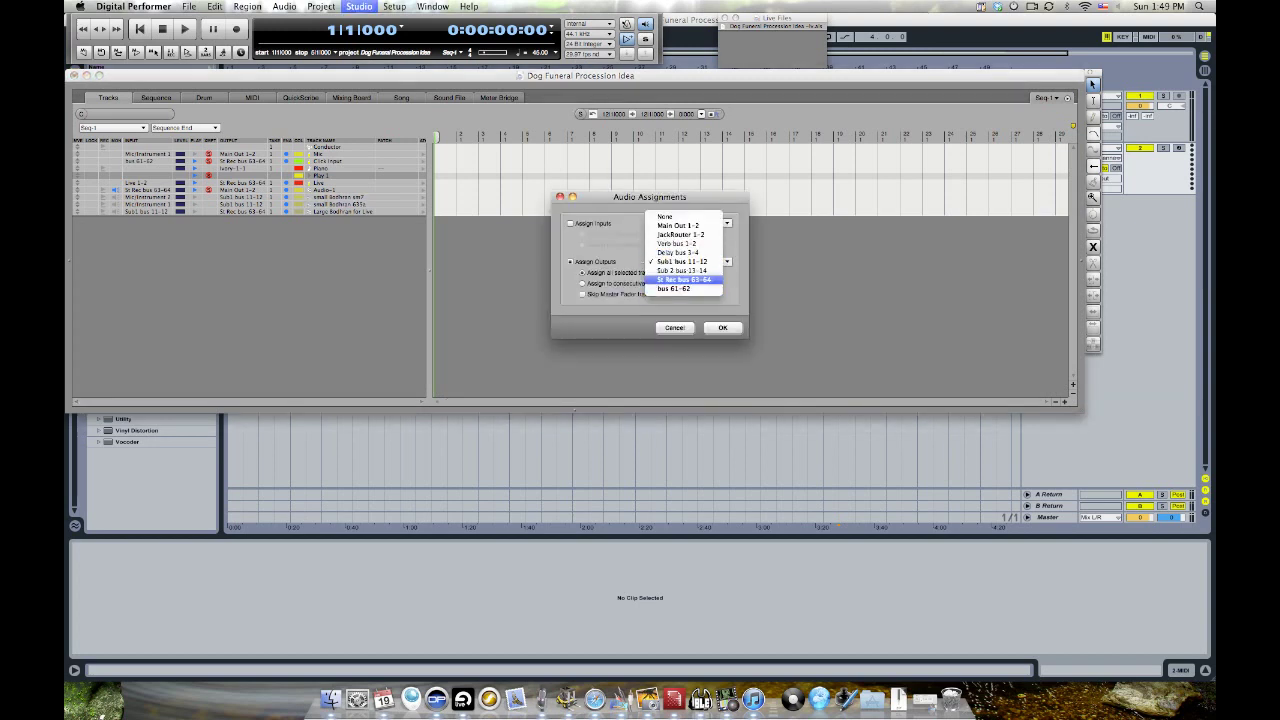
click(683, 279)
click(722, 327)
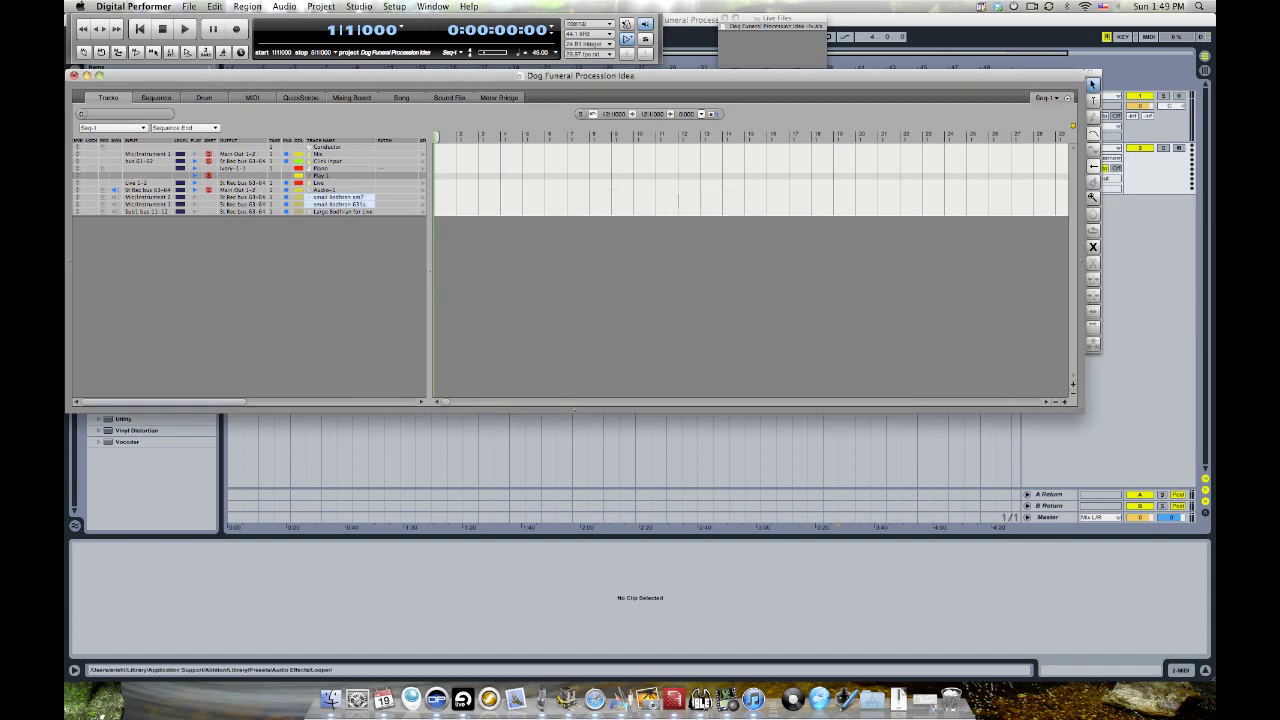